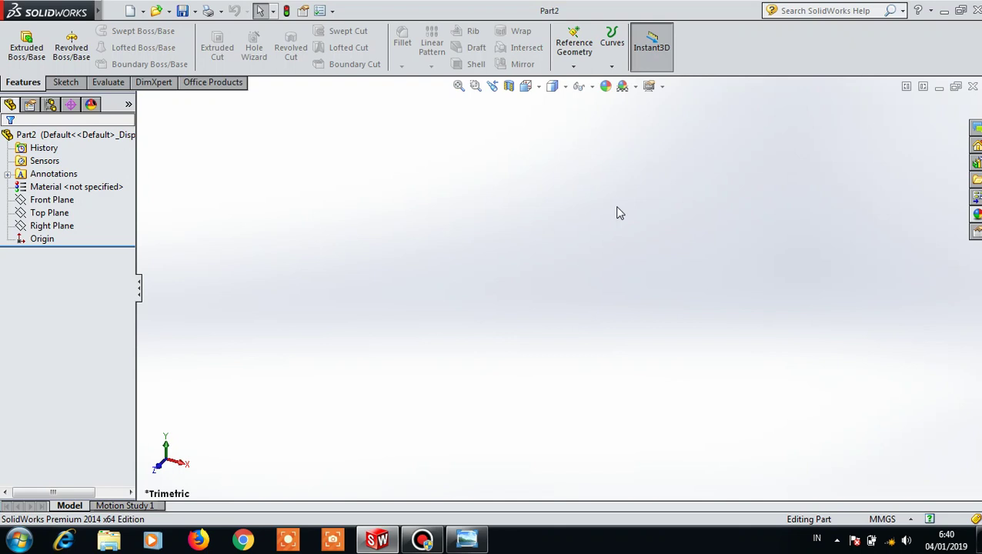
# - Review the pipe-tee reference drawing, close it, and select the Front Plane
pyautogui.click(466, 540)
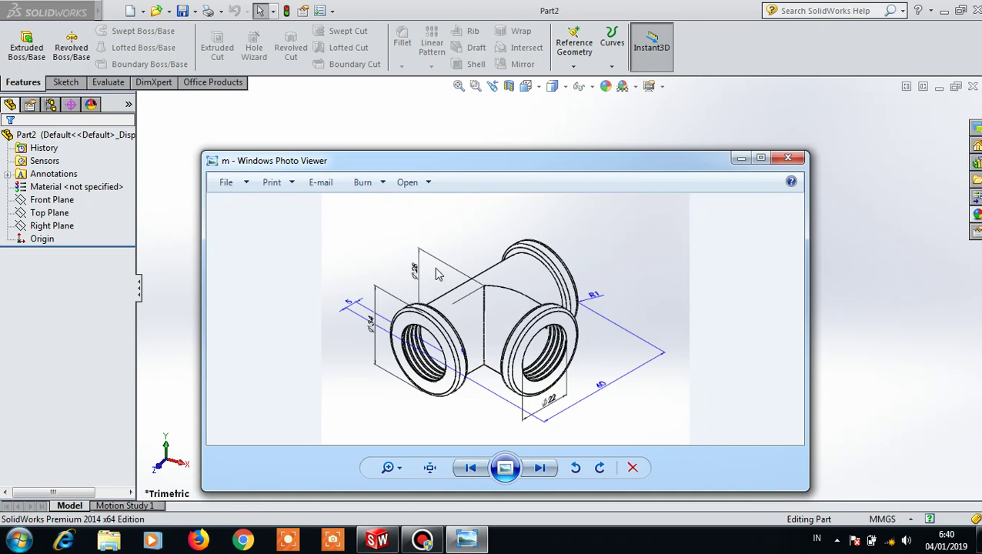
pyautogui.click(741, 159)
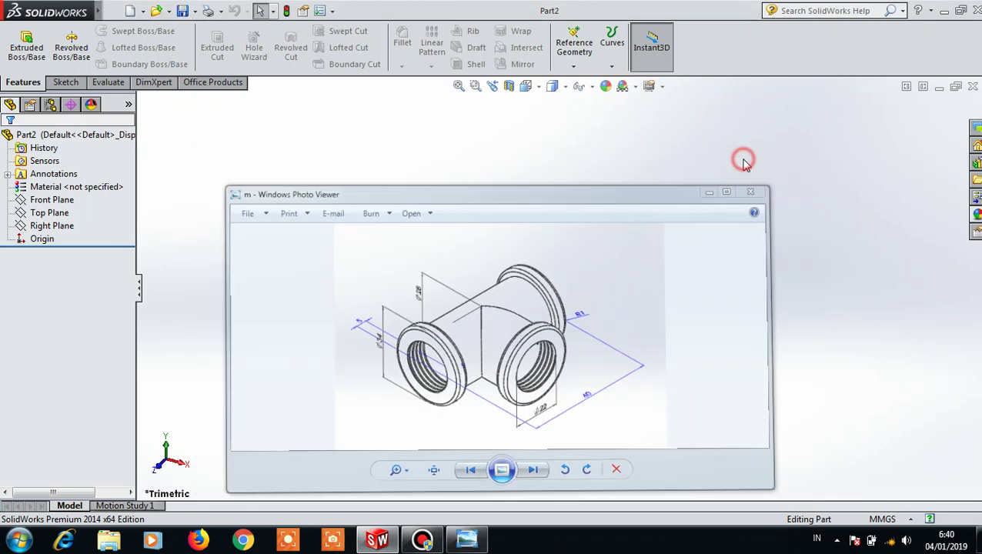
pyautogui.click(55, 199)
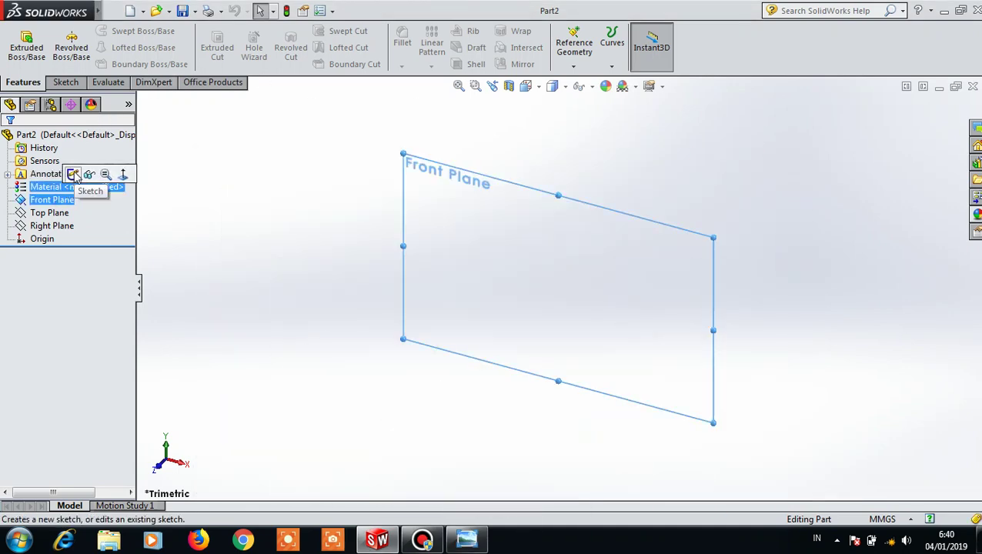
# - Start a Front Plane sketch and draw a circle centred on the origin
pyautogui.click(73, 175)
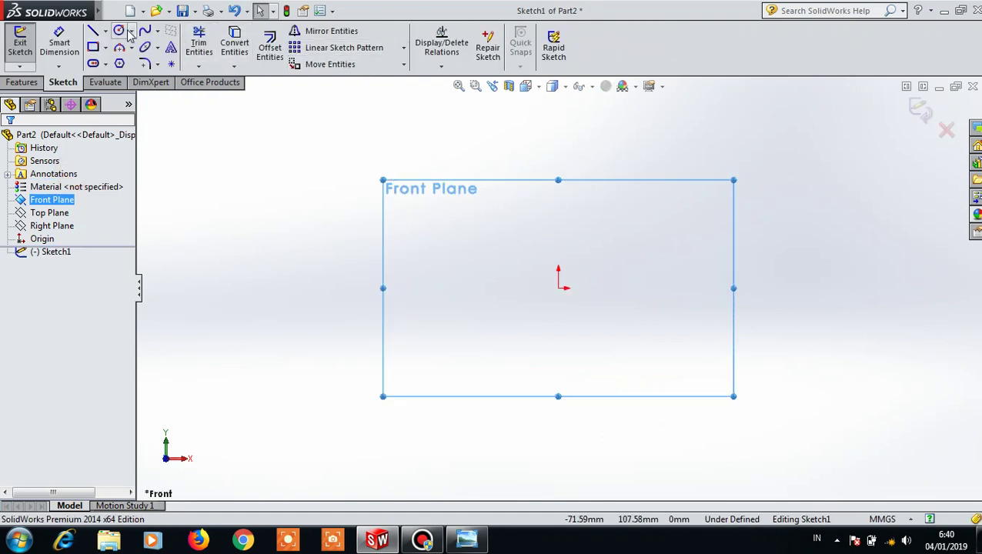
pyautogui.click(121, 31)
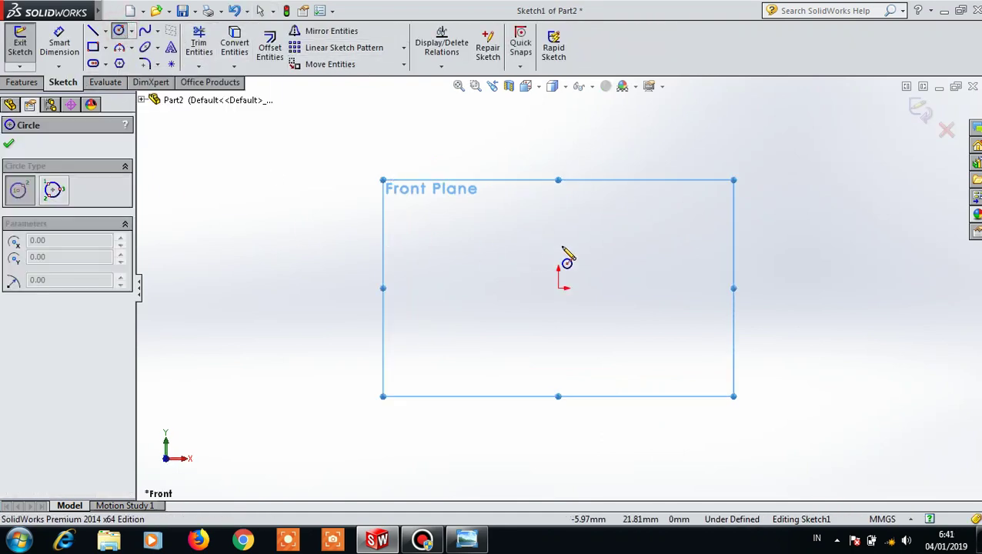
pyautogui.click(559, 289)
pyautogui.click(558, 363)
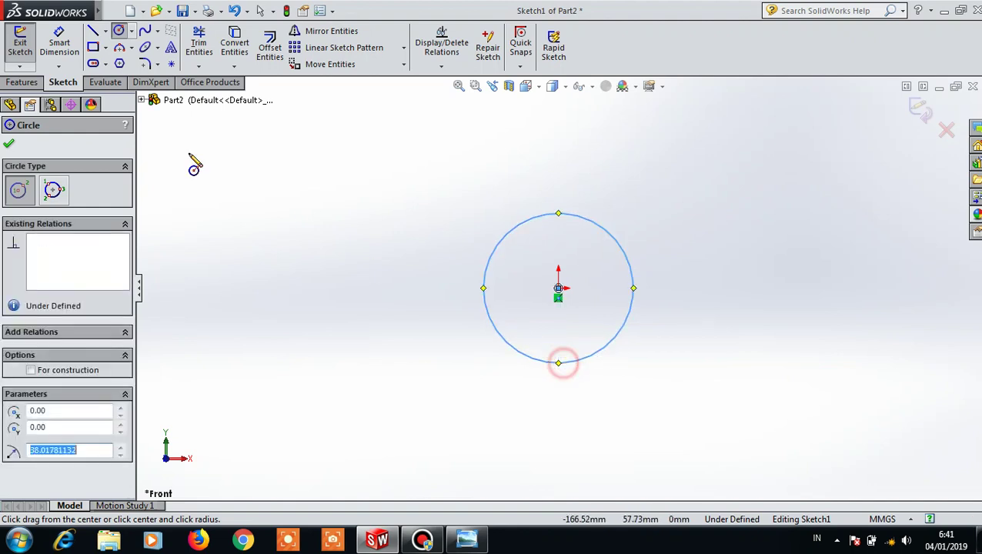
# - Dimension the circle to Ø28 mm and exit the sketch
pyautogui.click(61, 55)
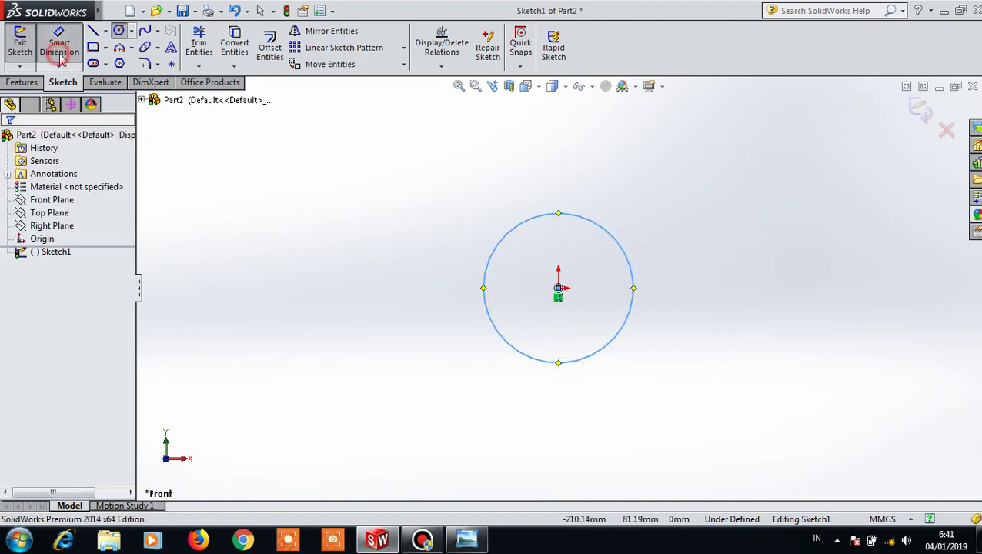
pyautogui.click(549, 363)
pyautogui.click(435, 302)
pyautogui.write('2')
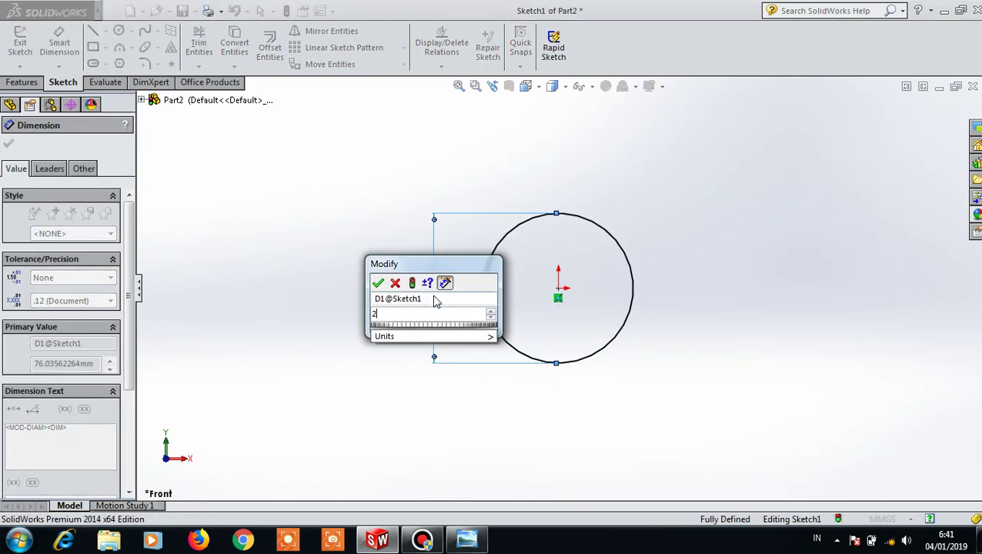
pyautogui.write('8')
pyautogui.click(378, 282)
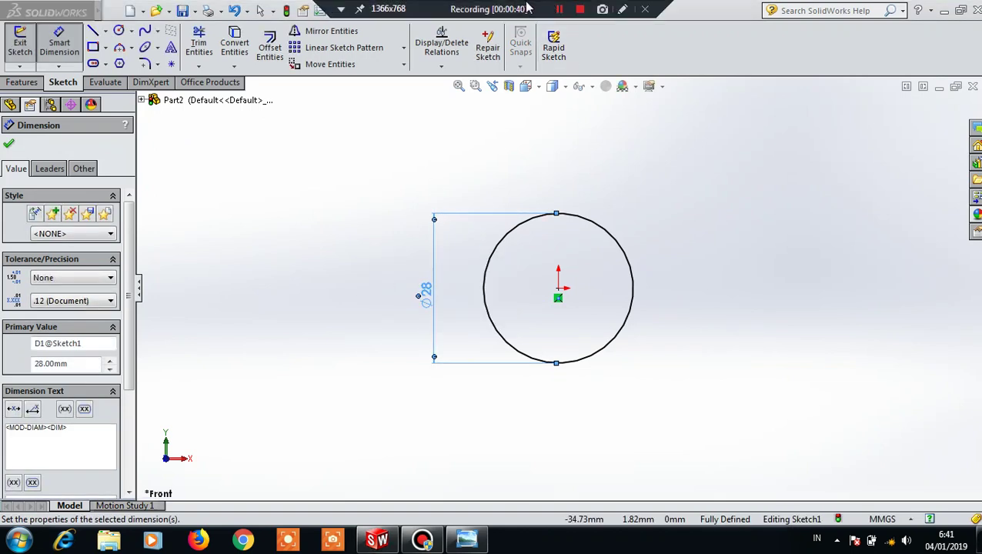
pyautogui.click(9, 146)
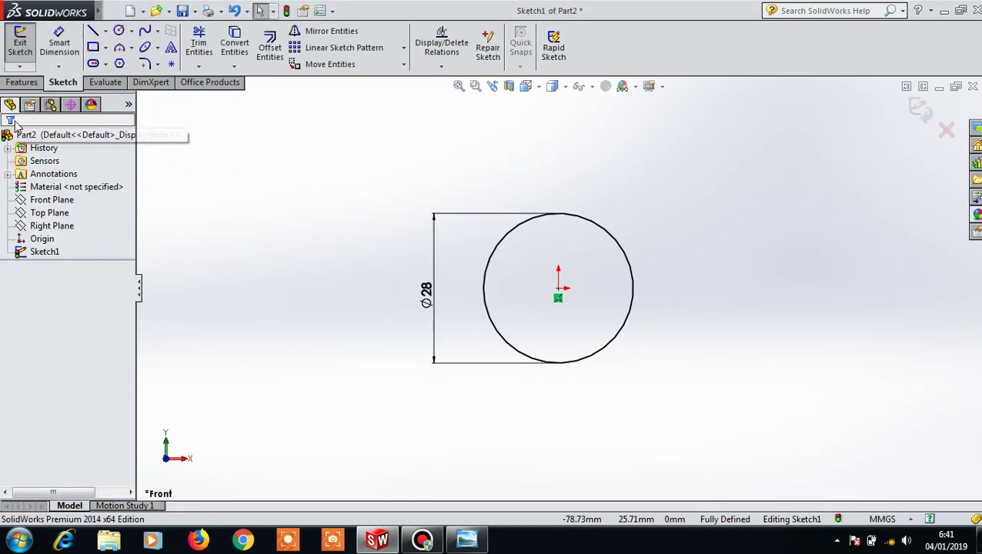
pyautogui.click(23, 82)
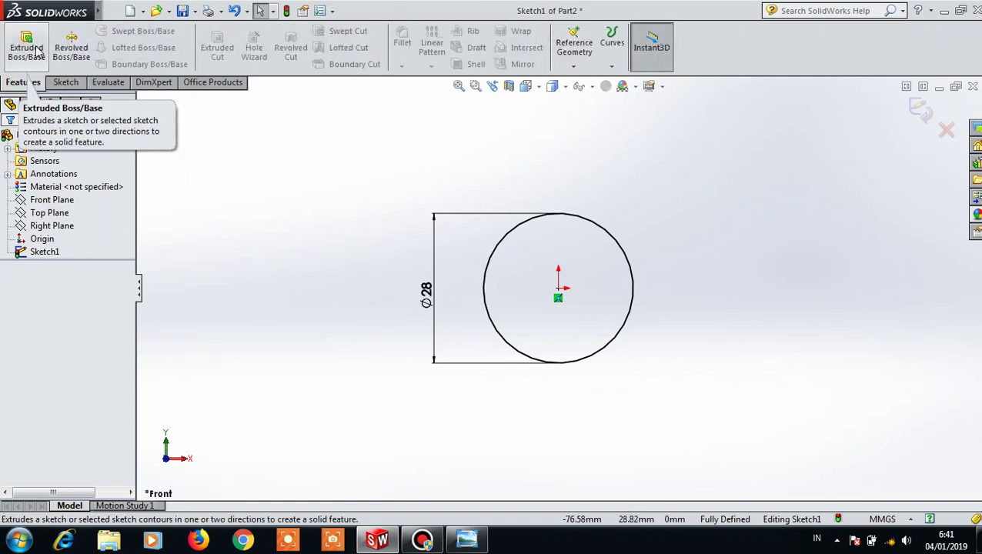
# - Extrude the circle mid-plane to a 60 mm depth
pyautogui.click(26, 48)
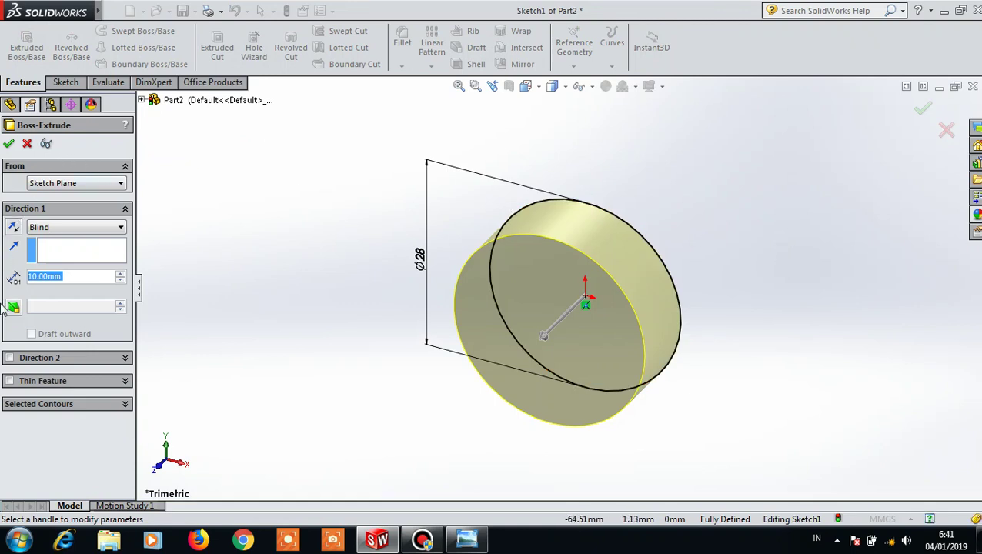
pyautogui.click(75, 229)
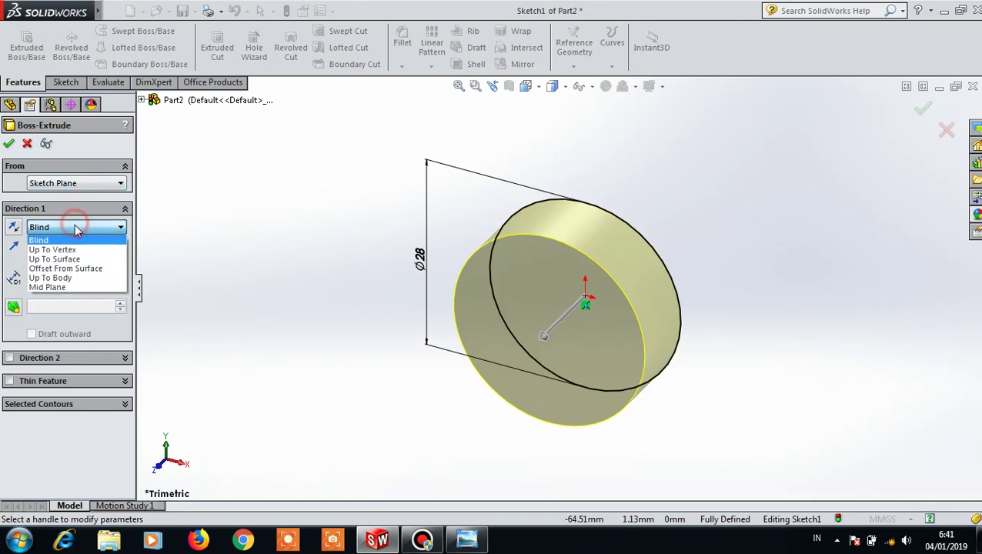
pyautogui.click(57, 289)
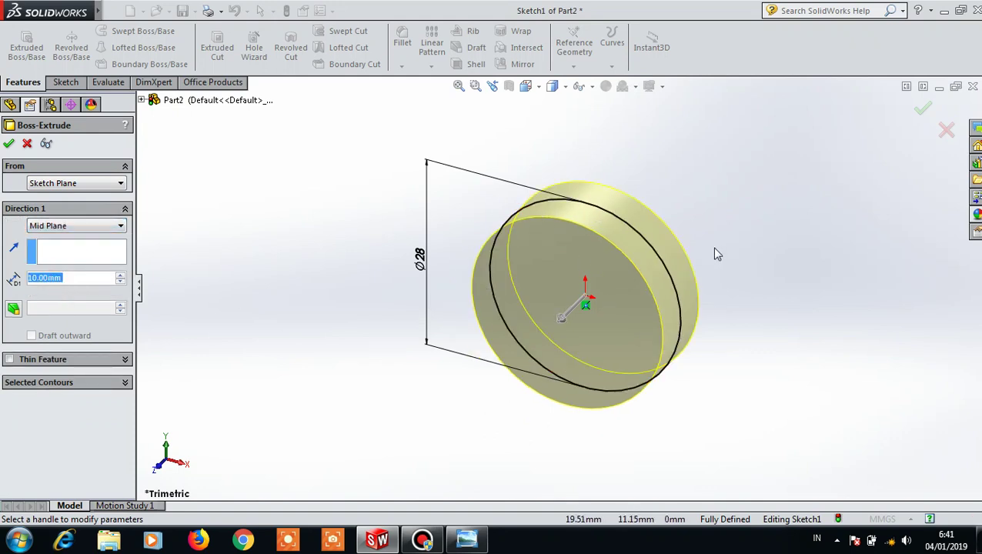
pyautogui.click(35, 284)
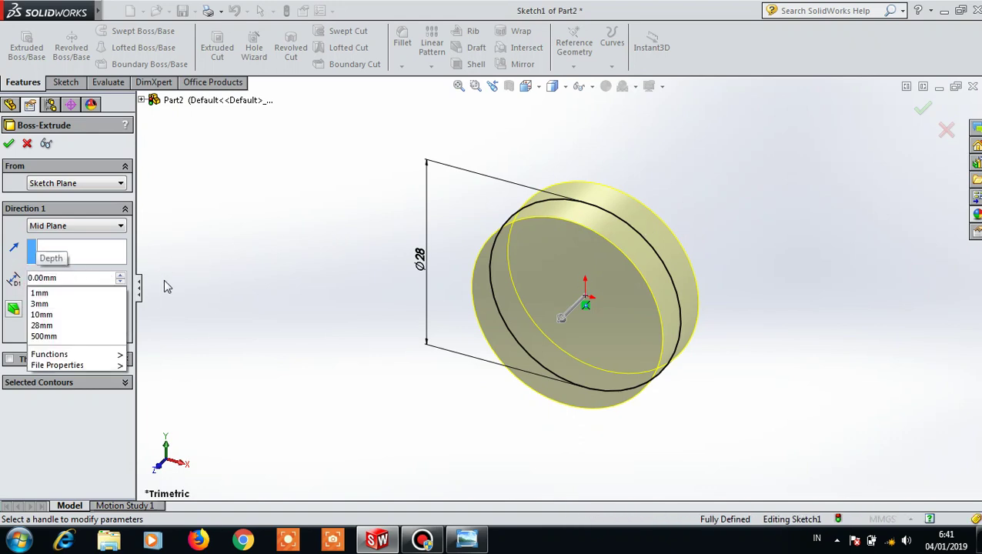
pyautogui.write('6')
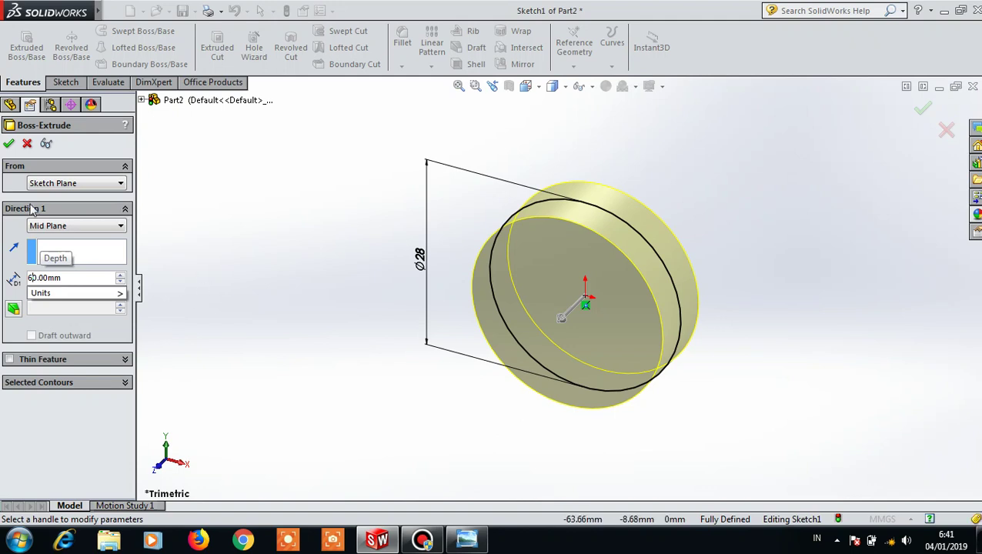
pyautogui.moveTo(73, 293)
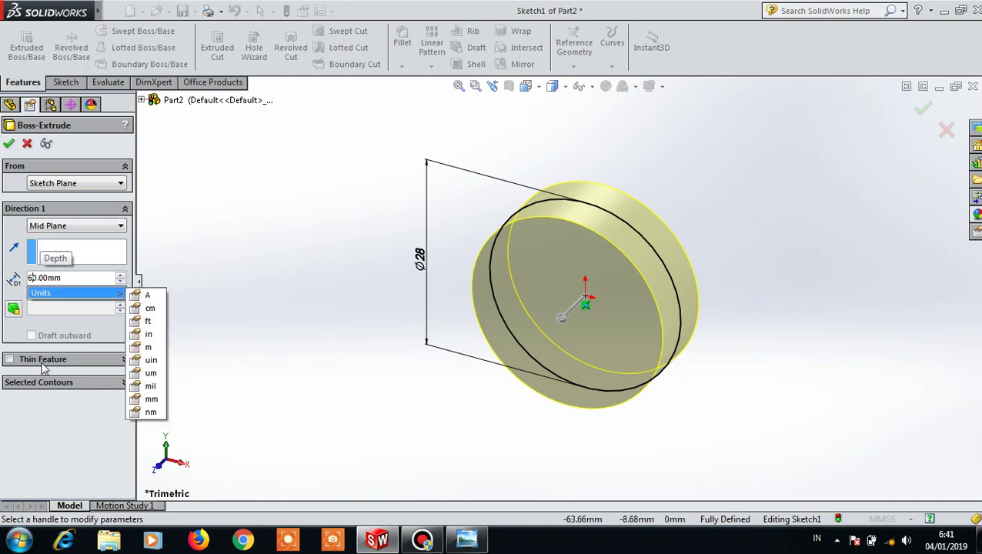
# - Make the extrusion a reversed-direction thin feature with 3 mm wall and finish it
pyautogui.click(42, 362)
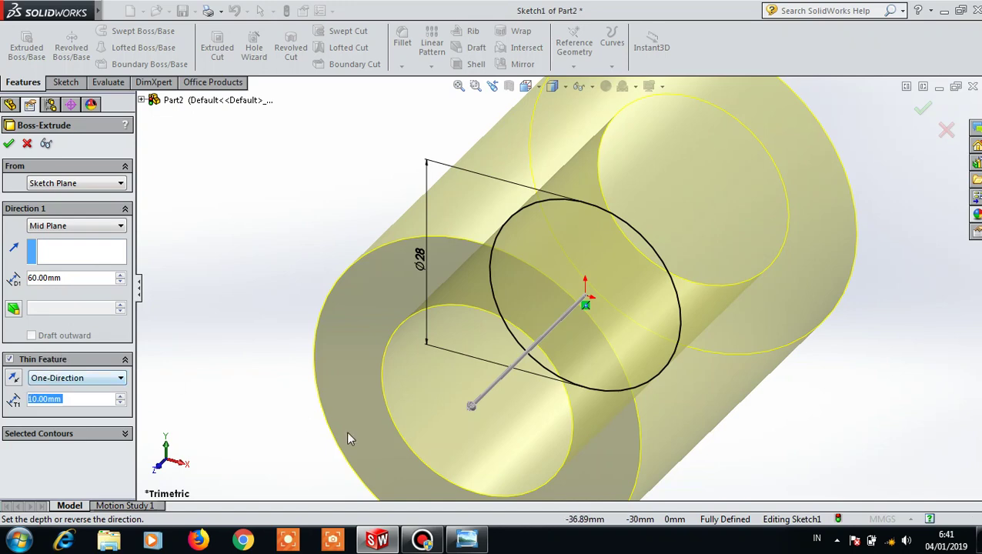
pyautogui.click(522, 434)
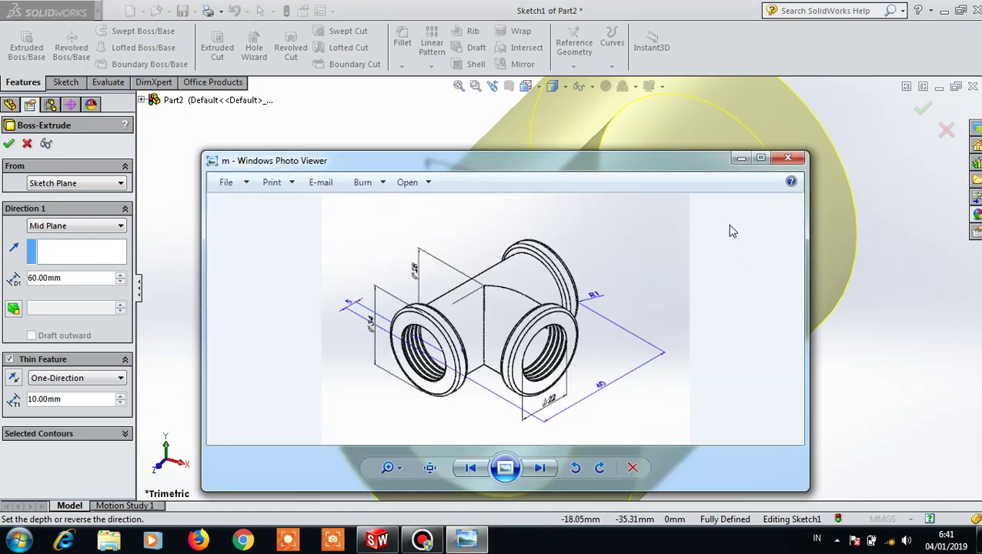
pyautogui.click(743, 158)
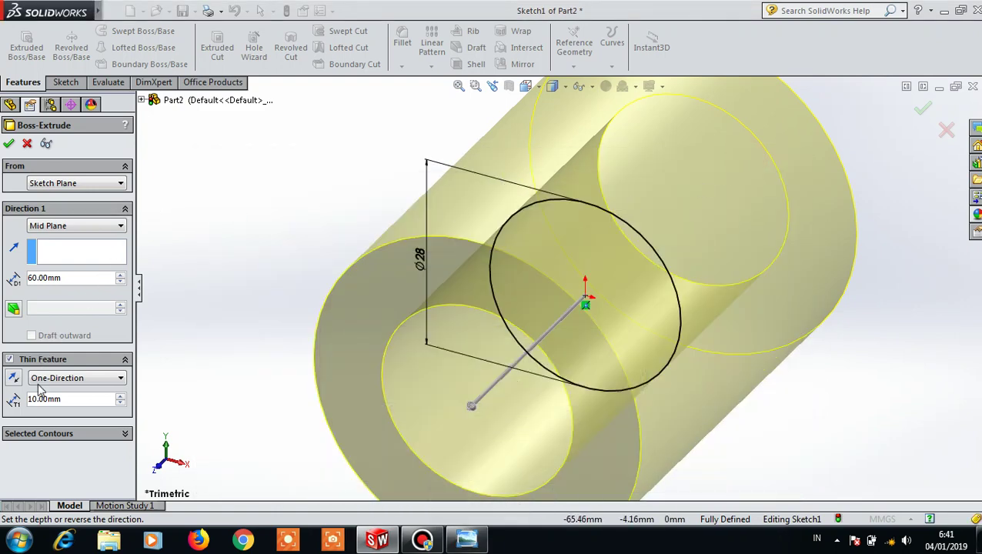
pyautogui.click(14, 379)
pyautogui.click(31, 399)
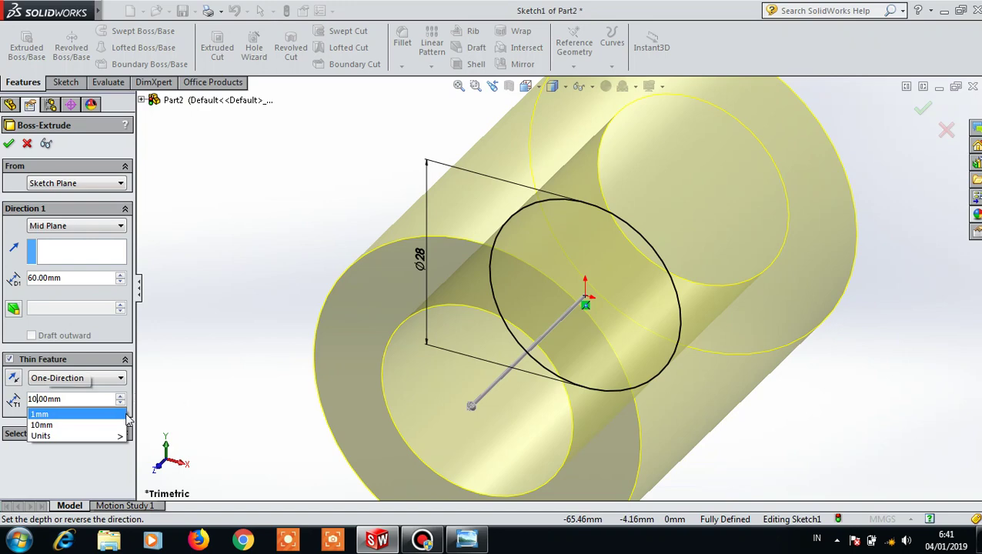
pyautogui.press('BackSpace')
pyautogui.write('3')
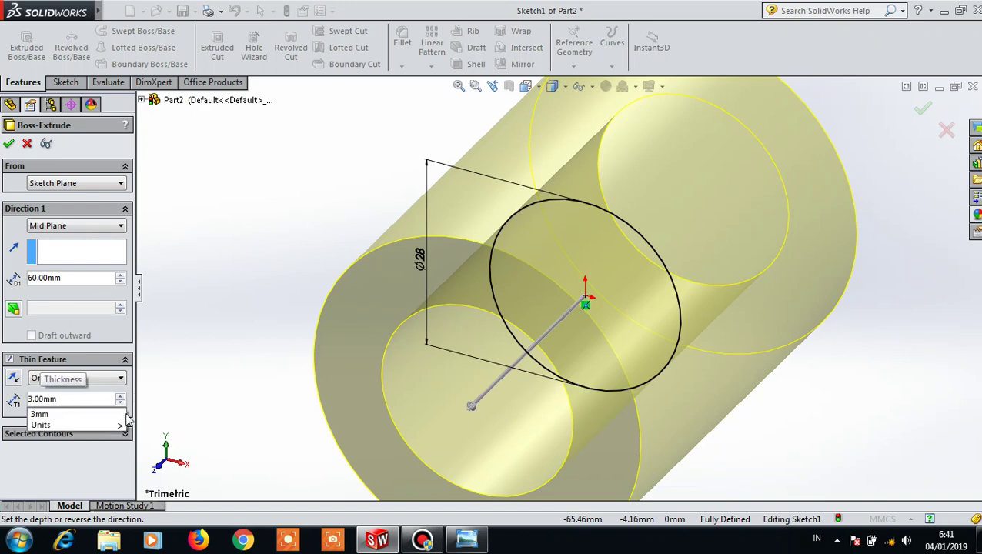
pyautogui.press('Return')
pyautogui.click(15, 378)
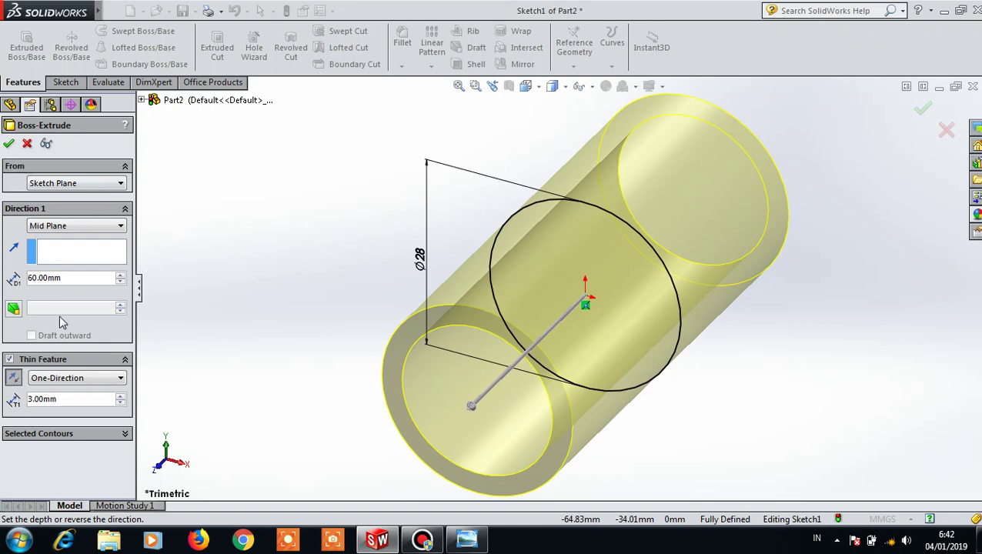
pyautogui.press('Return')
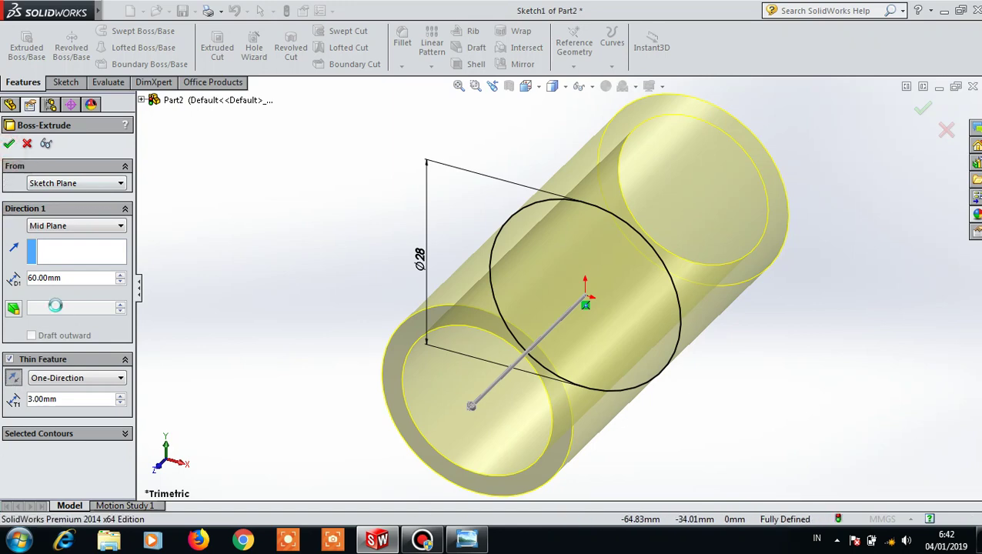
pyautogui.click(357, 158)
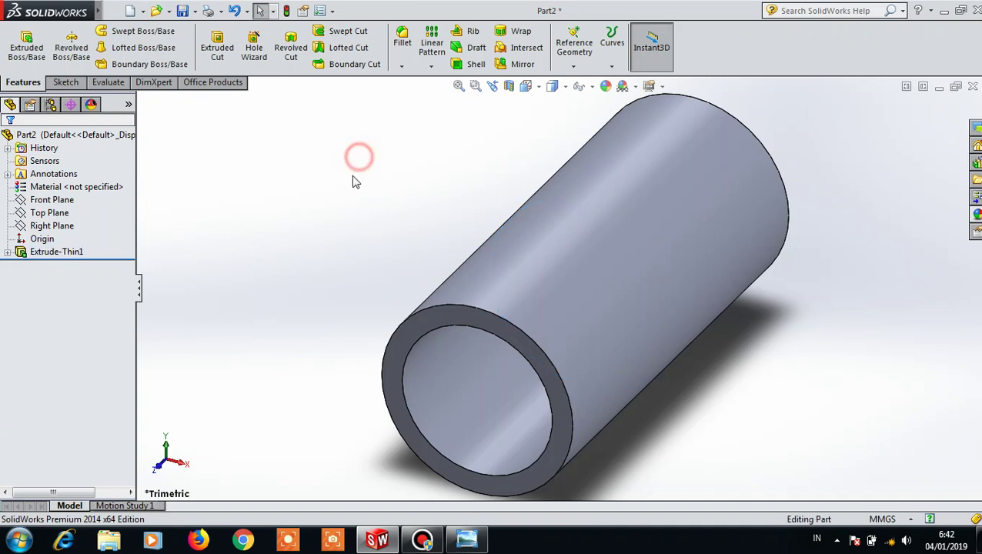
# - Recheck the reference drawing, then start a Right Plane sketch viewed normal to it
pyautogui.click(465, 539)
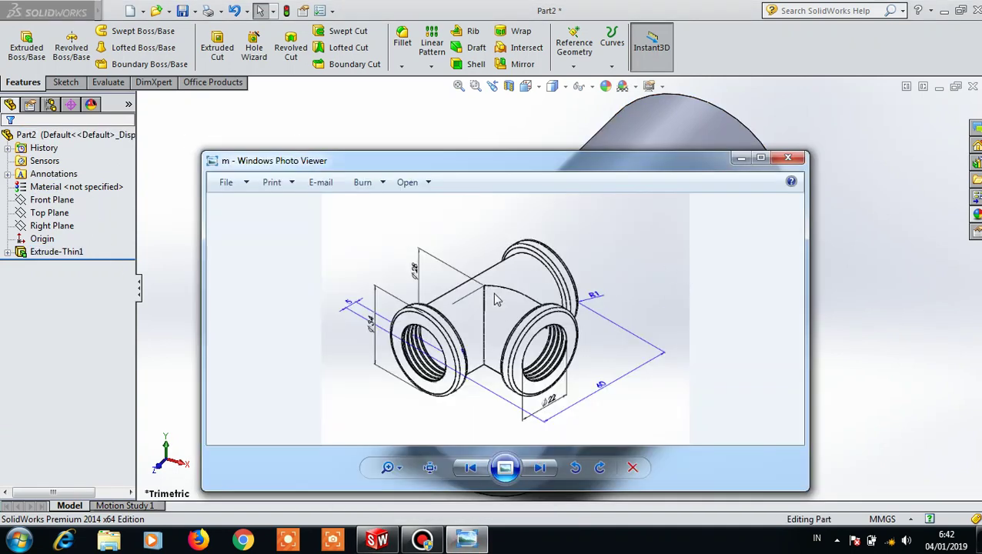
pyautogui.click(741, 157)
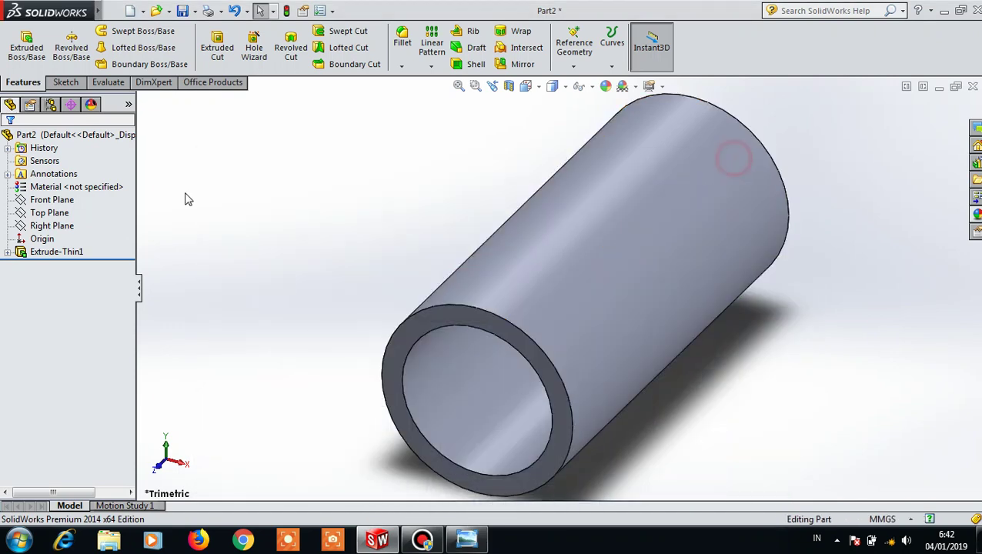
pyautogui.click(48, 226)
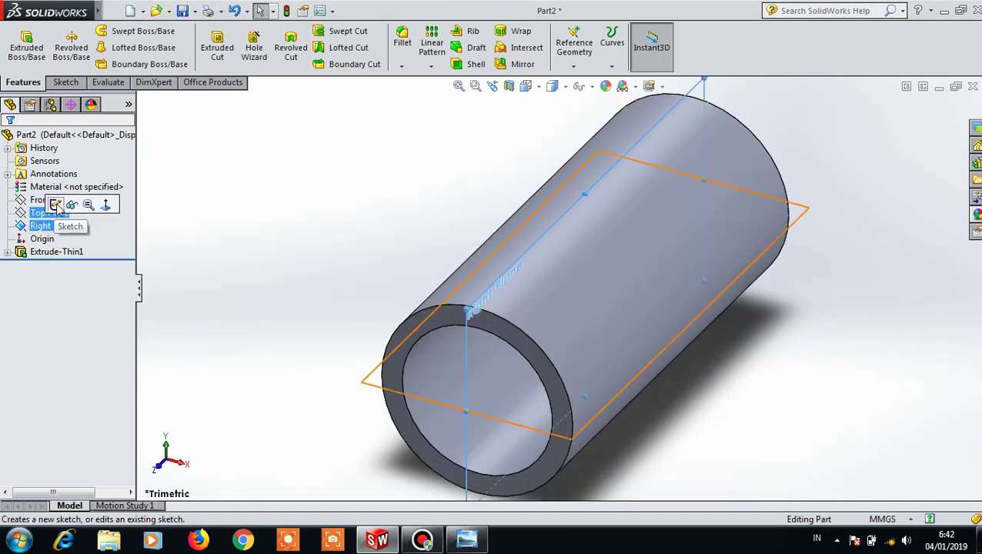
pyautogui.click(57, 205)
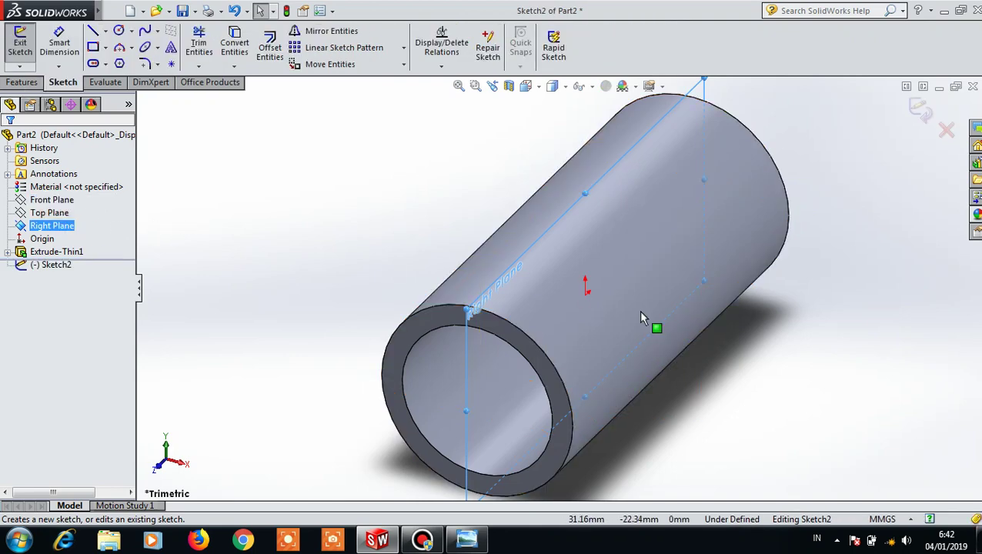
pyautogui.rightClick(49, 228)
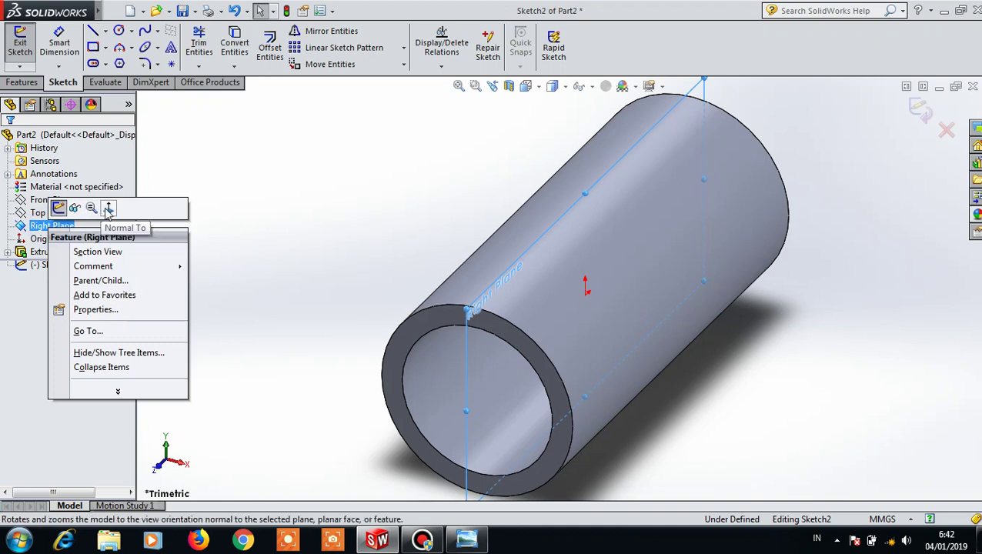
pyautogui.click(109, 208)
# - Draw an origin-centred circle dimensioned to Ø28 mm, then orbit to 3D
pyautogui.click(118, 31)
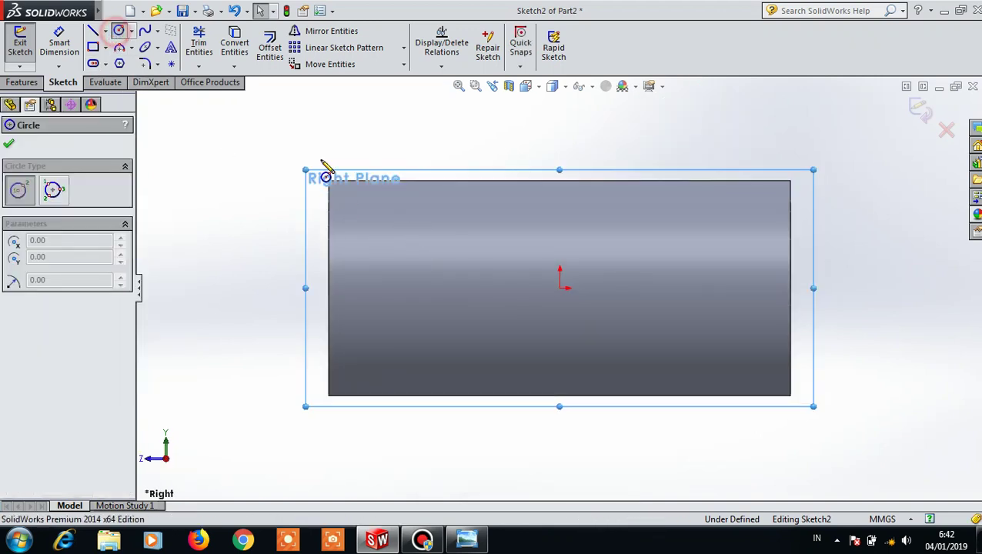
pyautogui.click(560, 288)
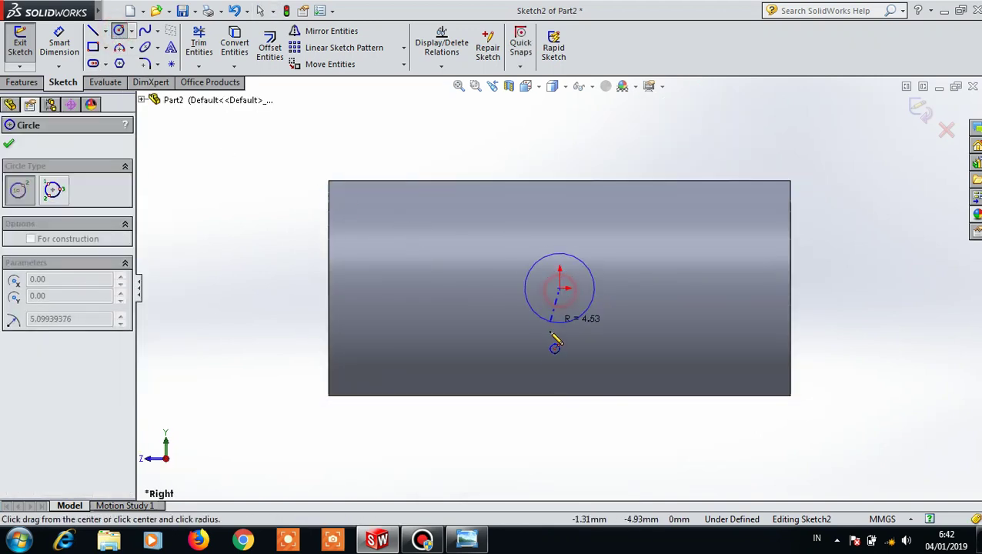
pyautogui.click(548, 395)
pyautogui.click(9, 143)
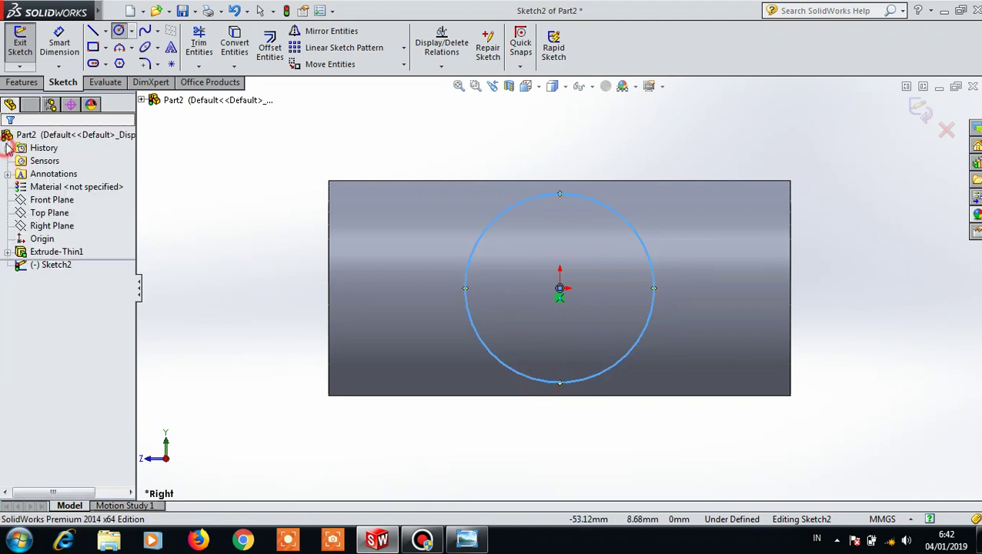
pyautogui.click(59, 42)
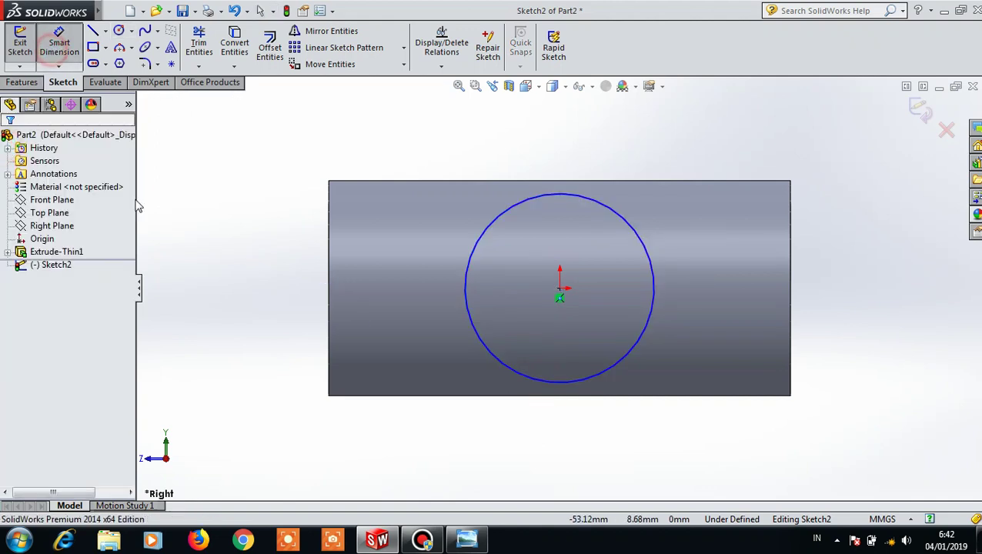
pyautogui.click(526, 379)
pyautogui.click(301, 266)
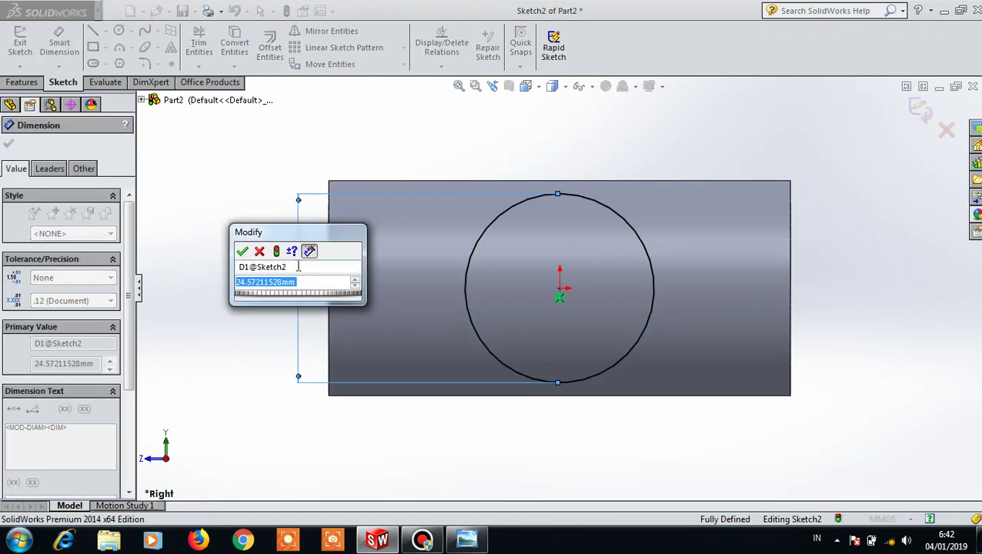
pyautogui.write('28')
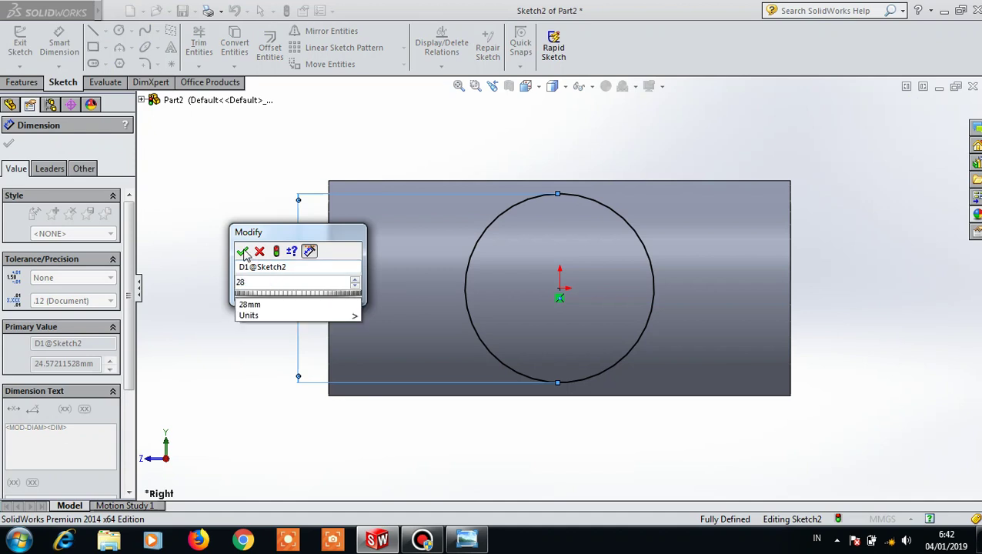
pyautogui.click(244, 252)
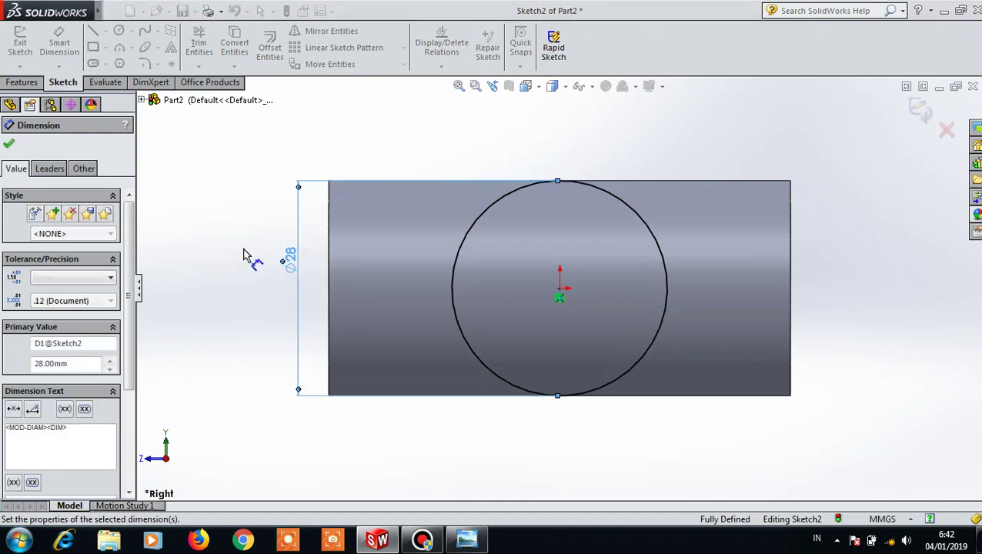
pyautogui.click(9, 147)
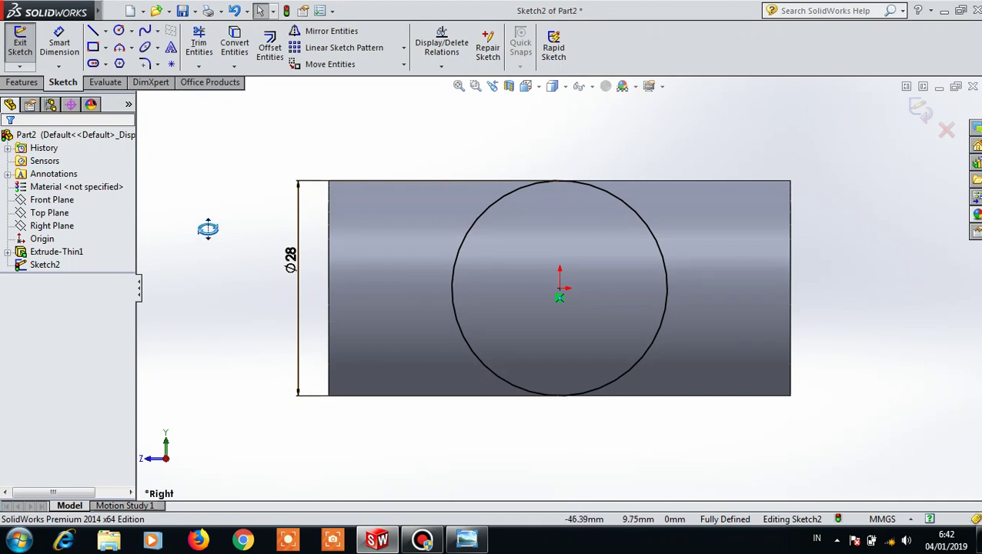
pyautogui.moveTo(208, 229); pyautogui.dragTo(222, 232, button='middle')
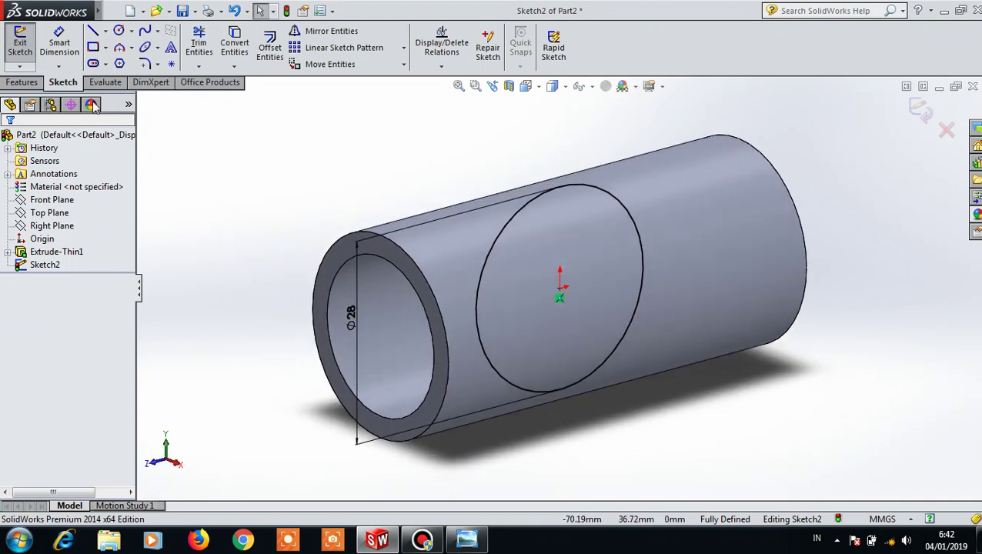
# - Start an extruded boss from the circle, beginning at a 30 mm offset
pyautogui.click(21, 81)
pyautogui.click(26, 46)
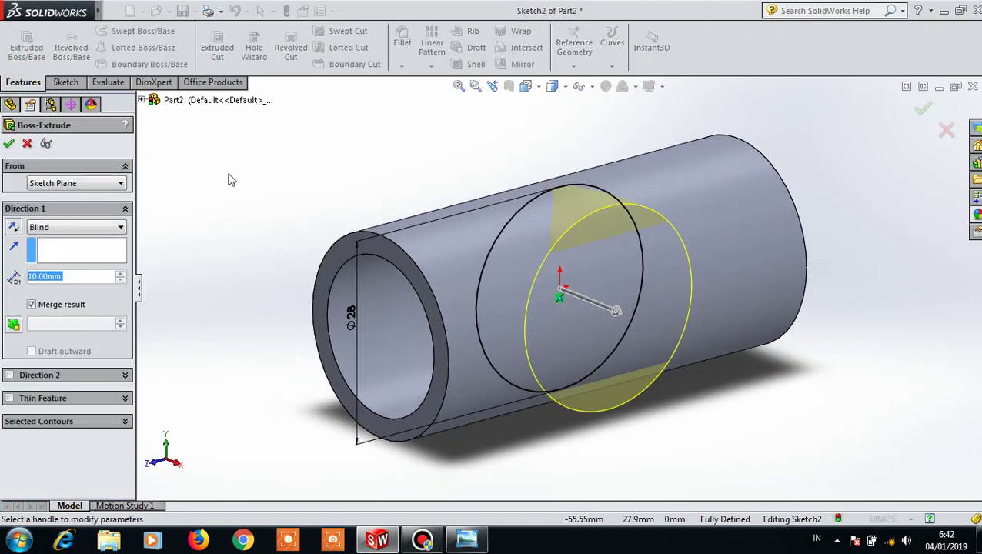
pyautogui.click(57, 185)
pyautogui.click(54, 223)
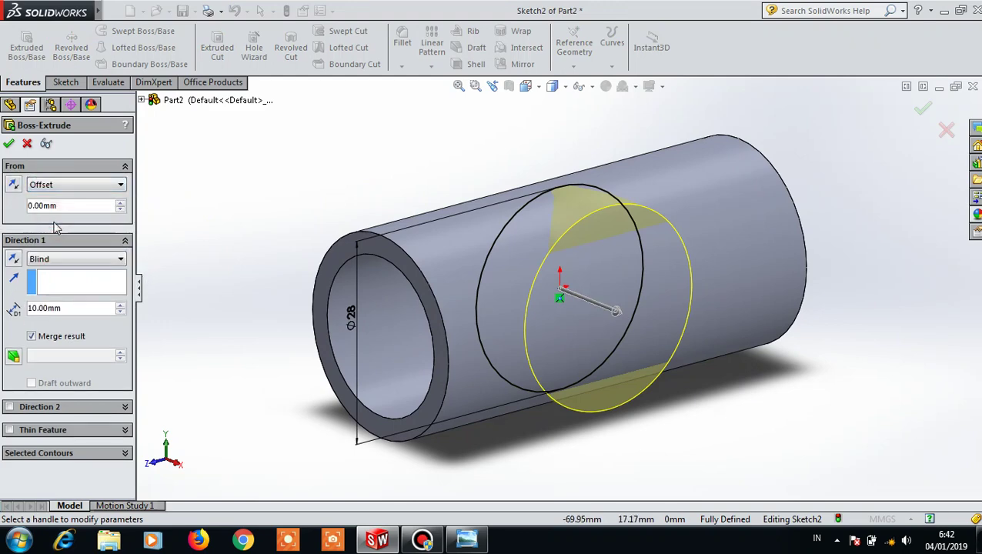
pyautogui.click(31, 205)
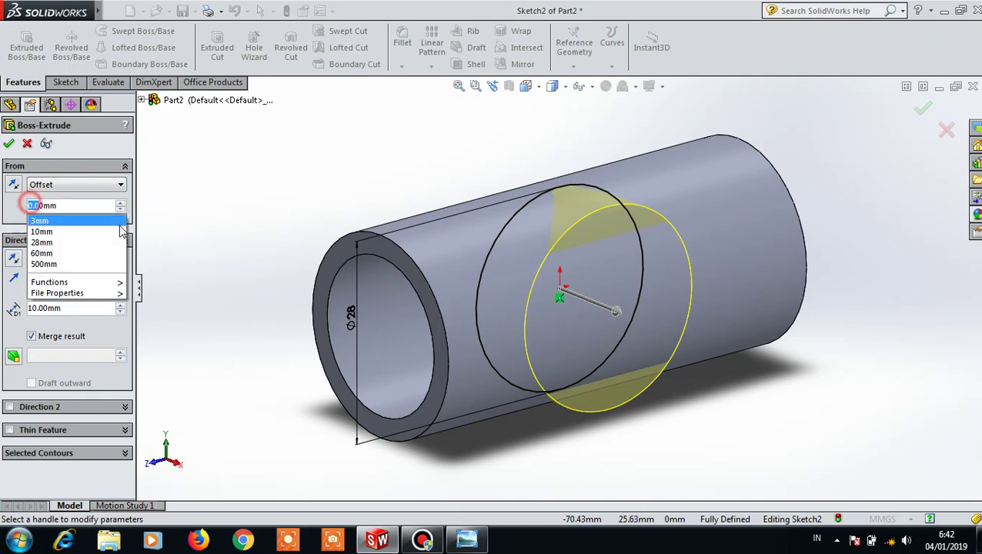
pyautogui.click(68, 207)
pyautogui.click(31, 205)
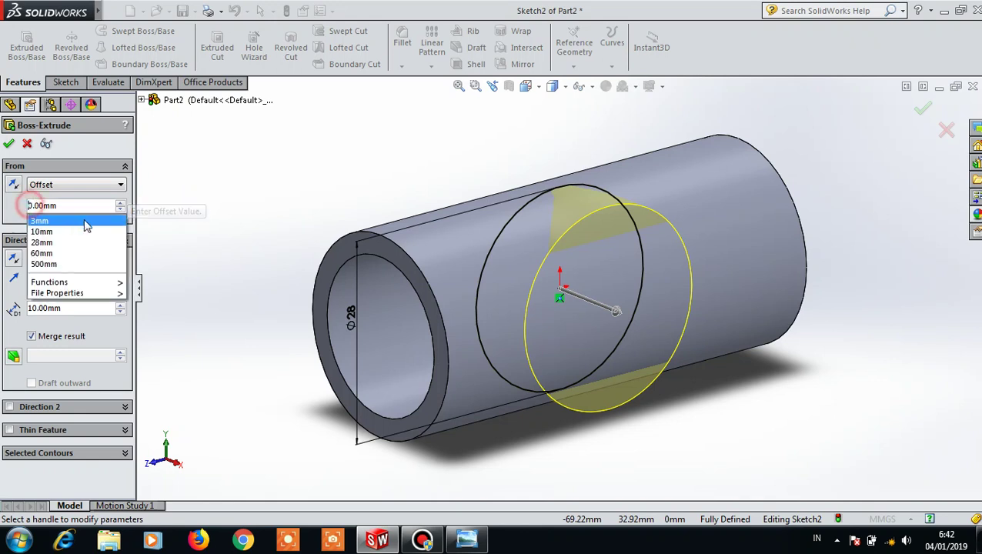
pyautogui.write('3')
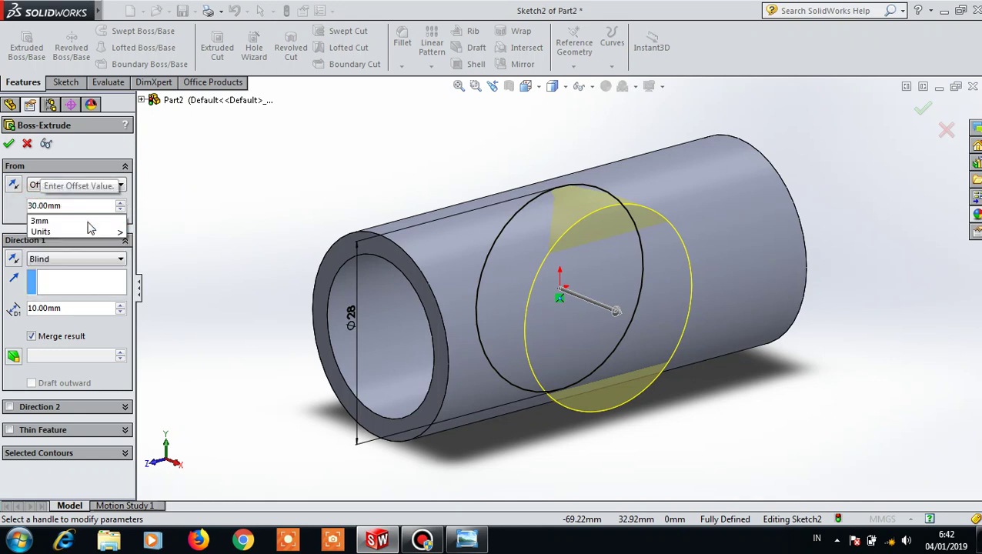
pyautogui.moveTo(73, 232)
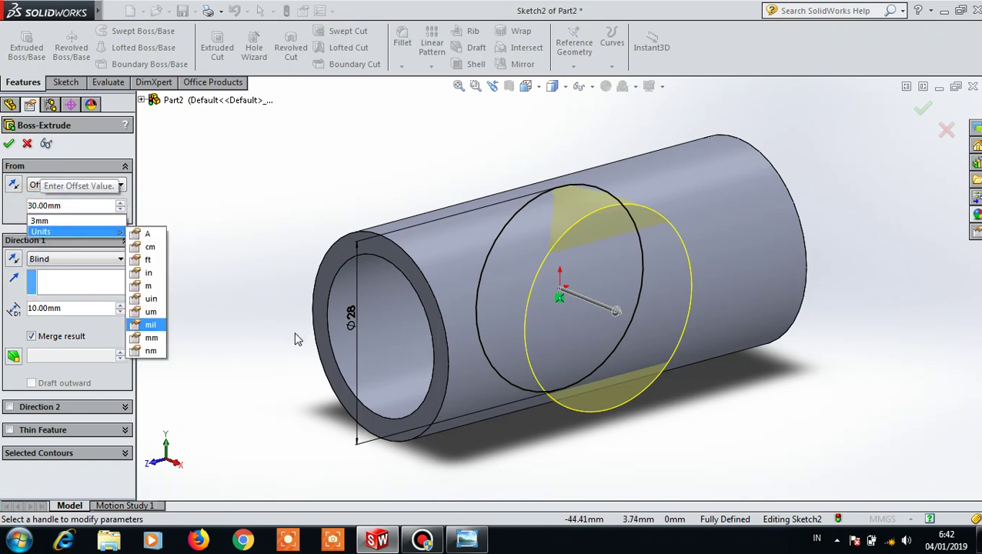
pyautogui.click(196, 221)
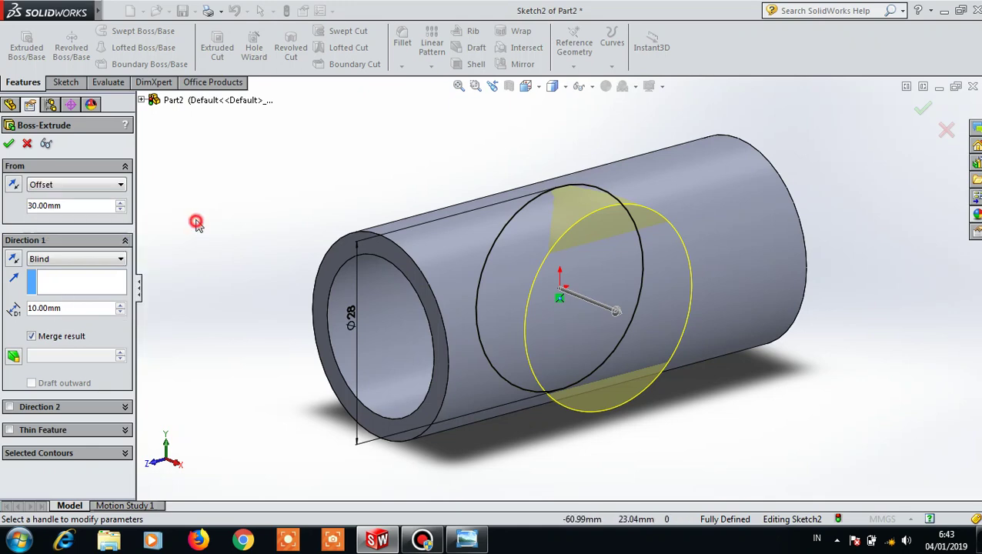
# - Extrude up to the tube's outer face and accept the boss
pyautogui.click(77, 262)
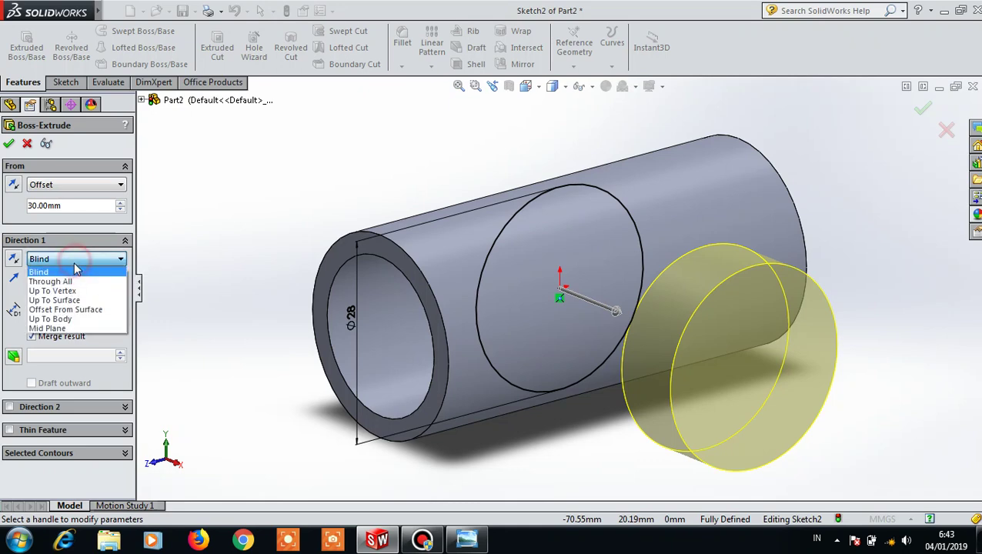
pyautogui.click(67, 300)
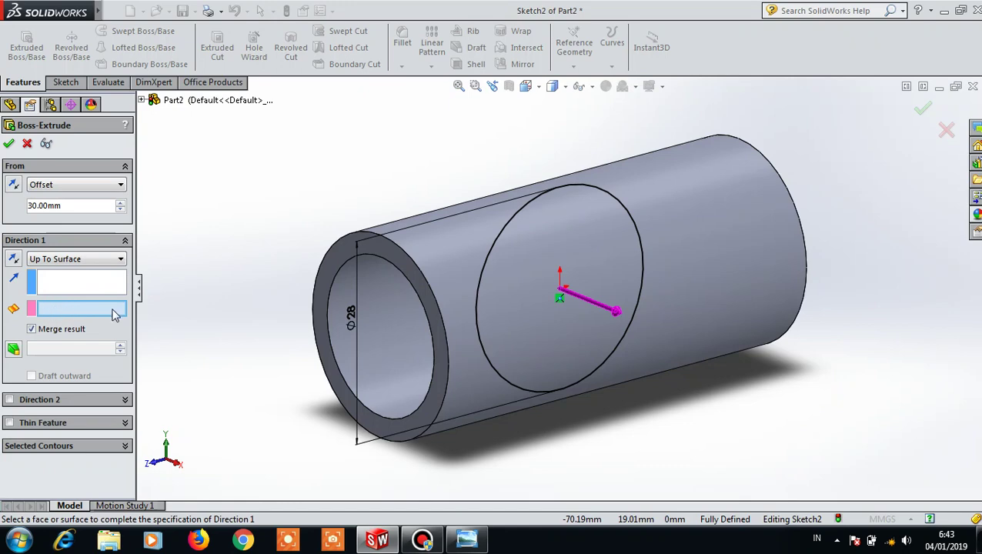
pyautogui.click(452, 242)
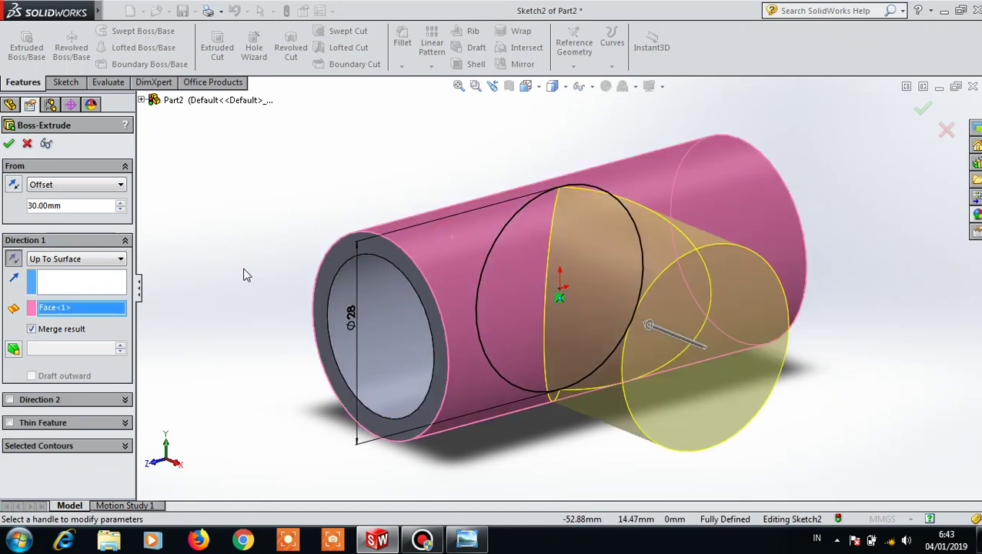
pyautogui.moveTo(220, 262); pyautogui.dragTo(257, 275, button='middle')
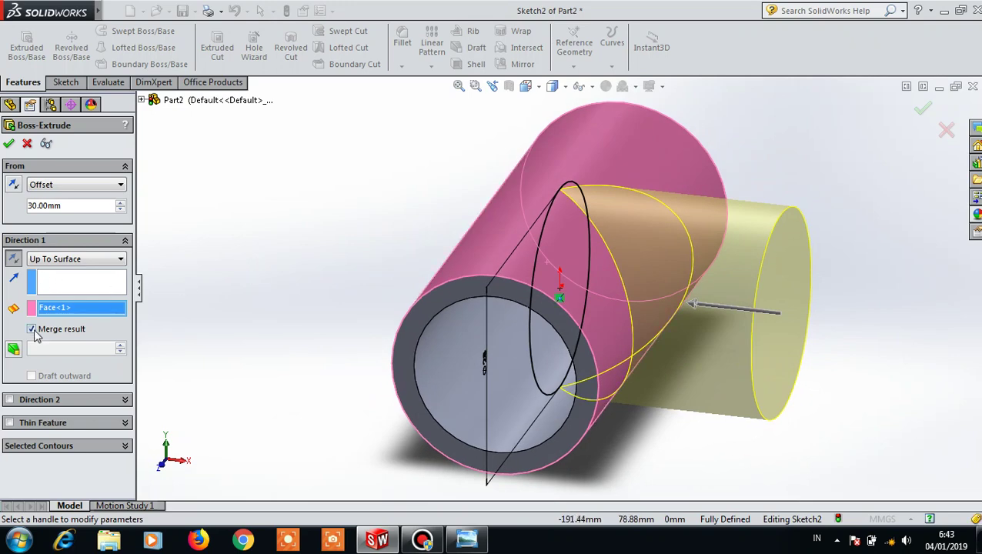
pyautogui.click(8, 145)
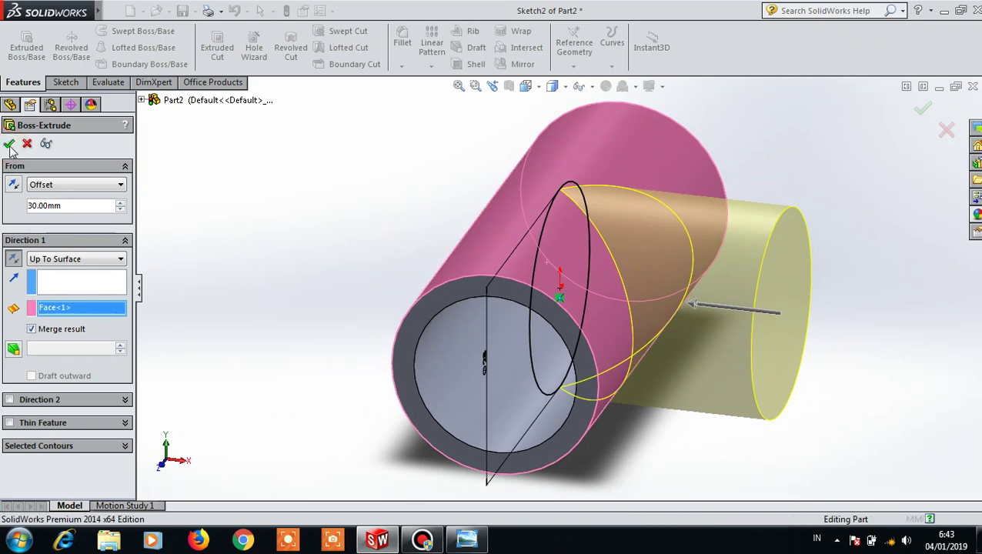
pyautogui.click(307, 174)
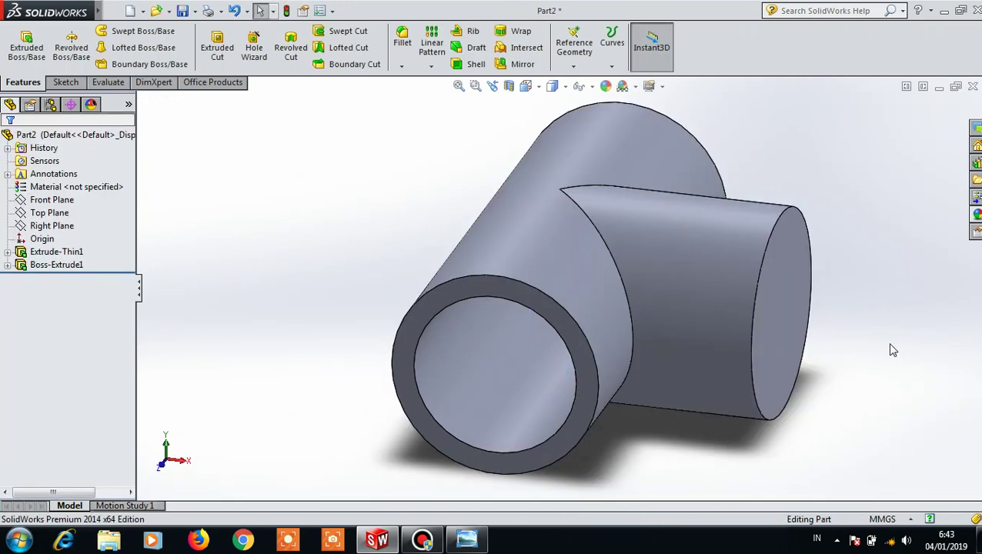
# - Start a sketch on the branch's flat end face, viewed normal to it
pyautogui.moveTo(888, 348); pyautogui.dragTo(829, 350, button='middle')
pyautogui.click(714, 329)
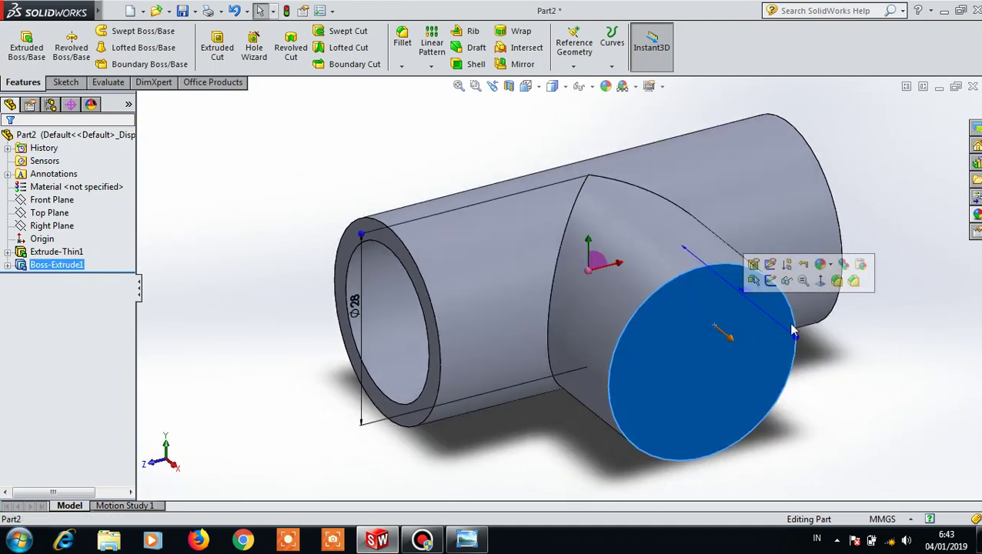
pyautogui.click(824, 281)
pyautogui.rightClick(586, 220)
pyautogui.click(623, 203)
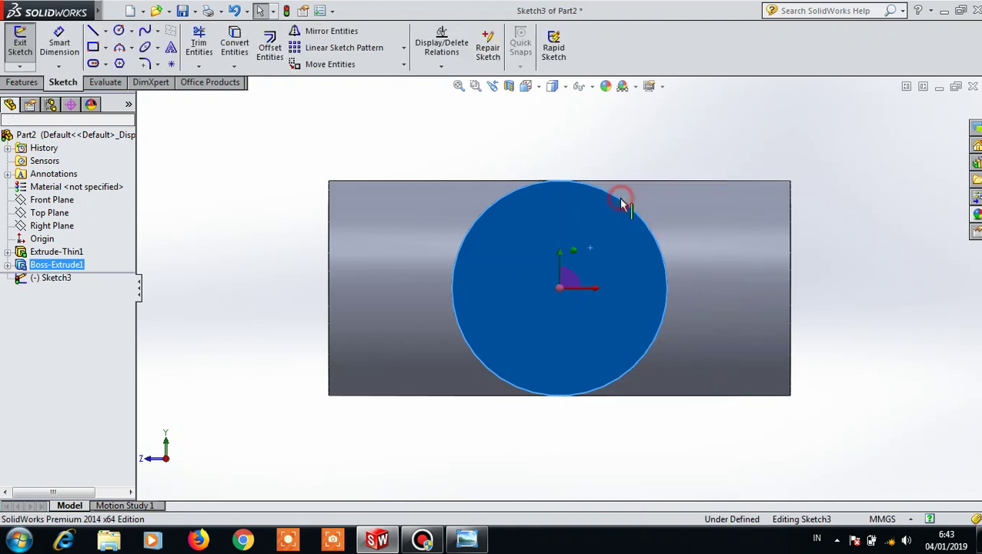
# - Draw a circle centred on the origin of the end face
pyautogui.click(119, 30)
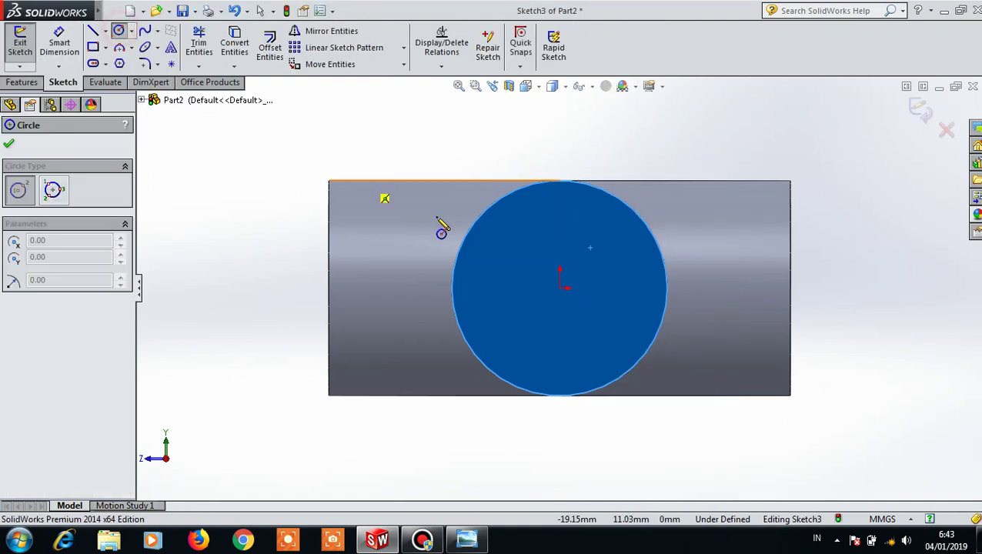
pyautogui.click(560, 288)
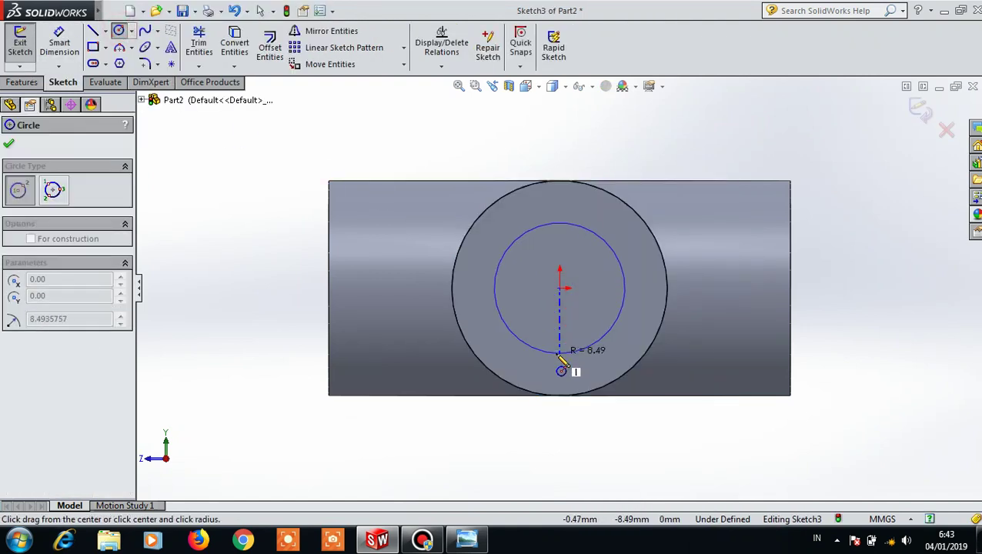
pyautogui.click(560, 355)
pyautogui.click(11, 146)
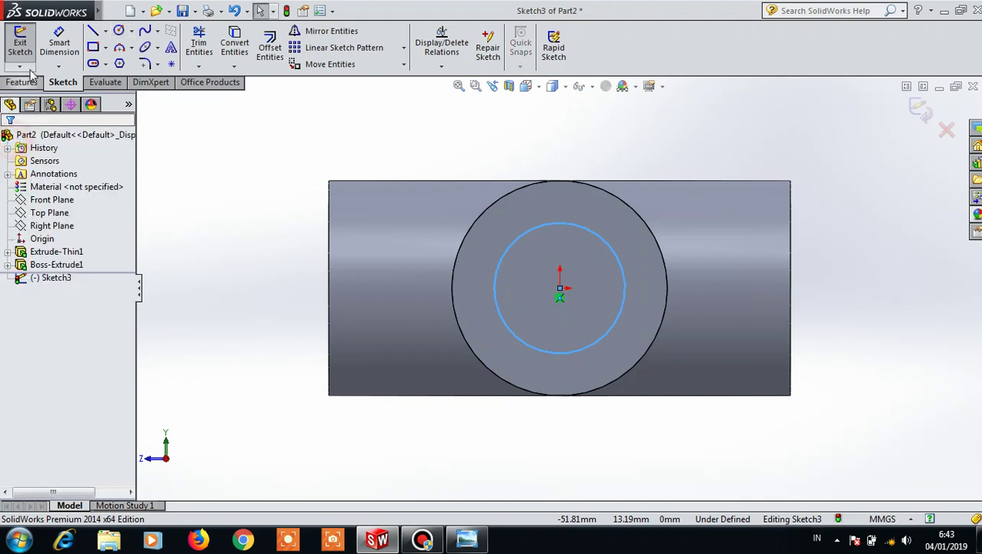
# - Dimension the circle to Ø22 mm and orbit to a 3D view
pyautogui.click(59, 44)
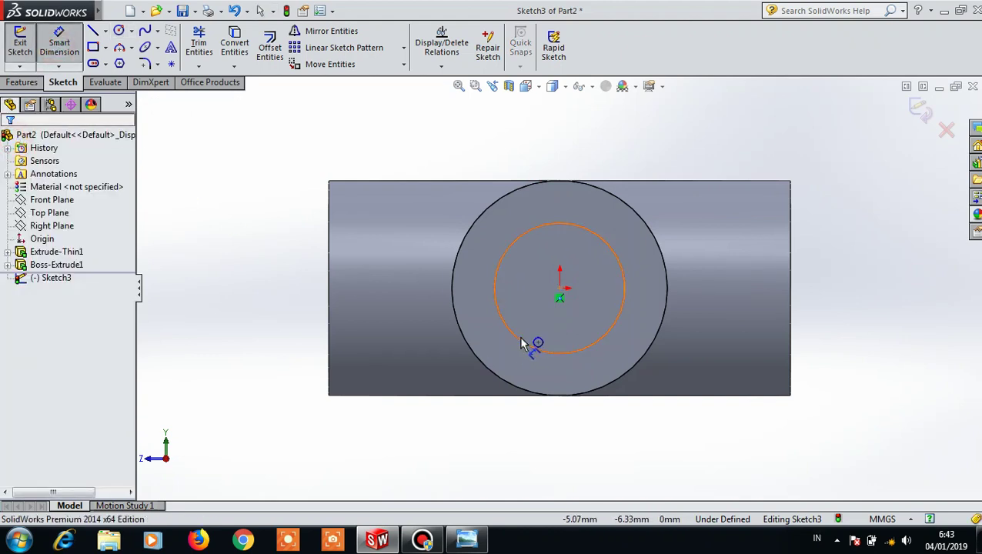
pyautogui.click(526, 343)
pyautogui.click(356, 312)
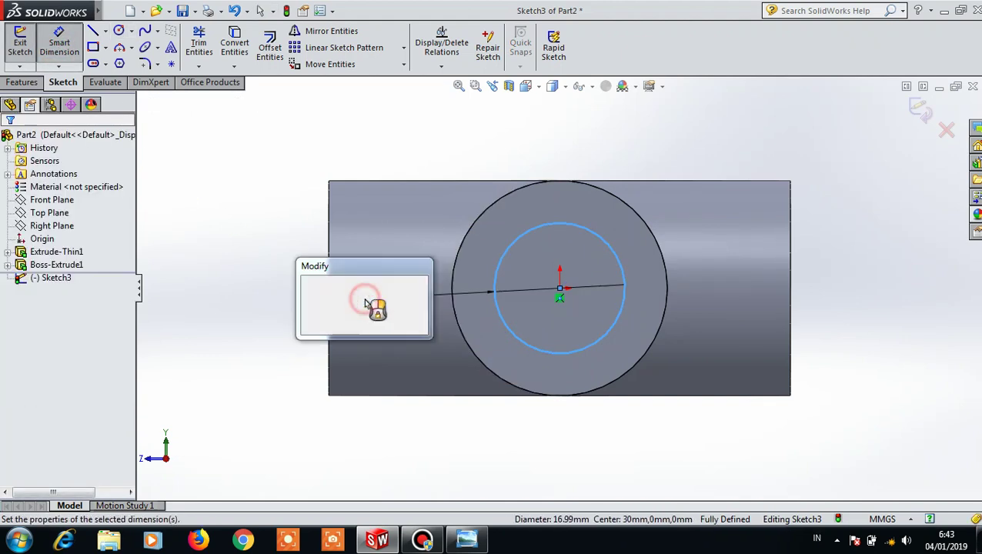
pyautogui.write('34')
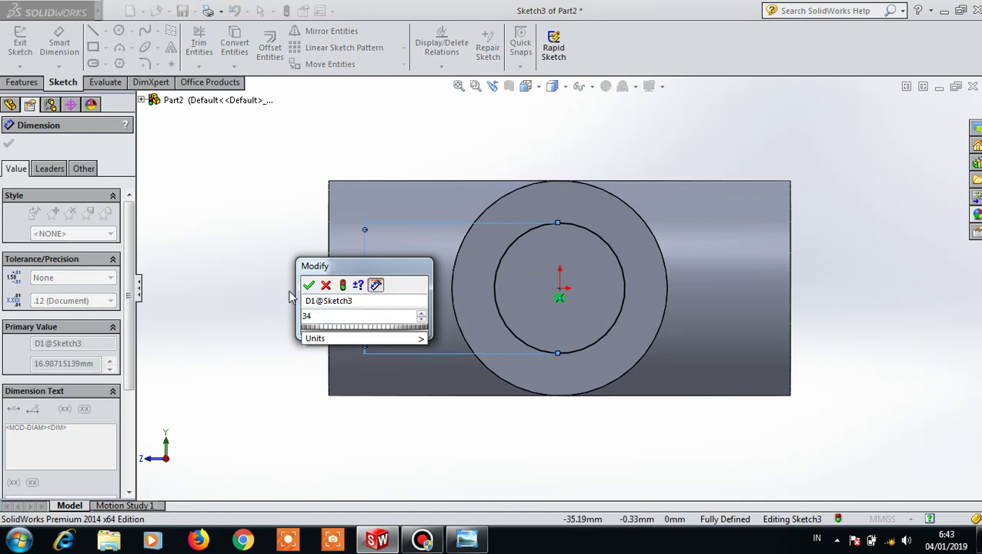
pyautogui.press('BackSpace')
pyautogui.press('BackSpace')
pyautogui.write('22')
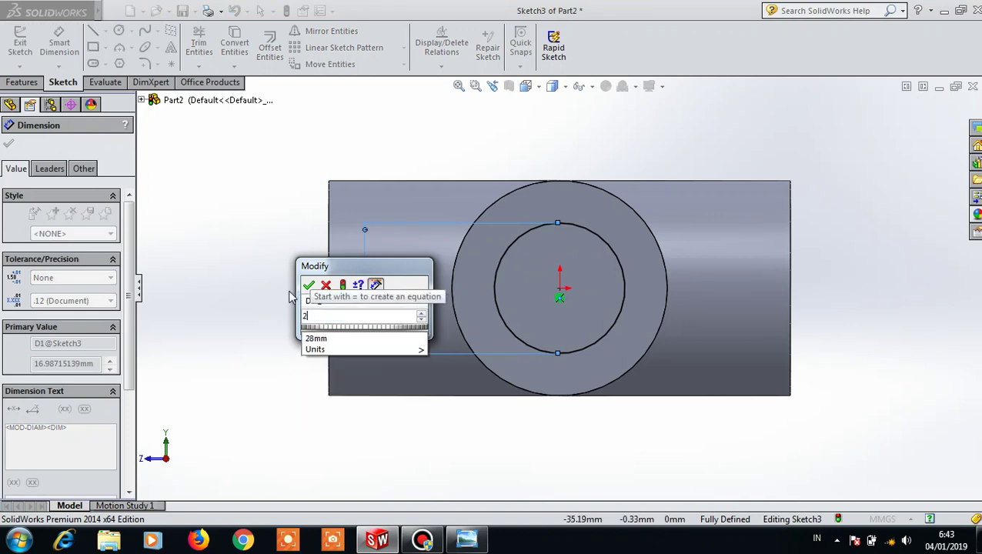
pyautogui.click(309, 287)
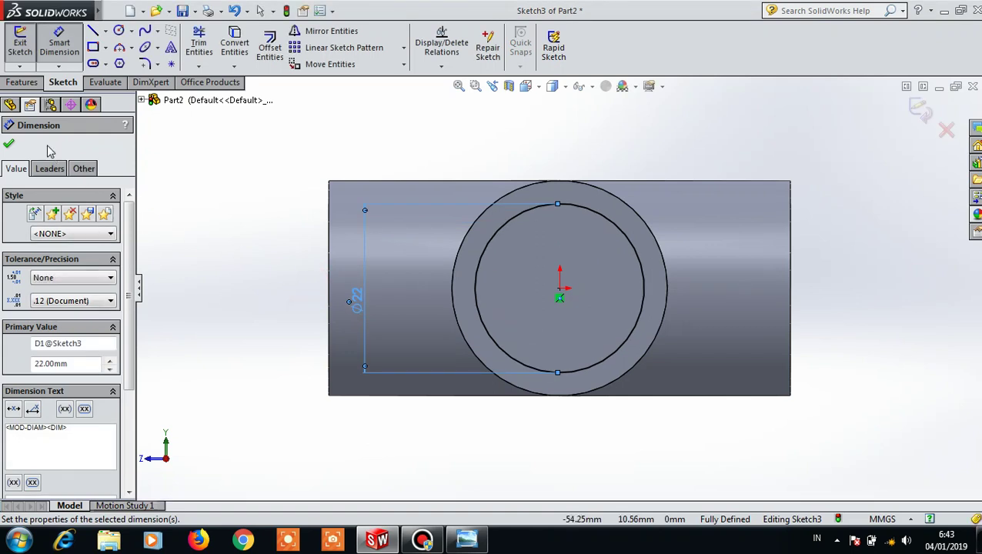
pyautogui.click(10, 146)
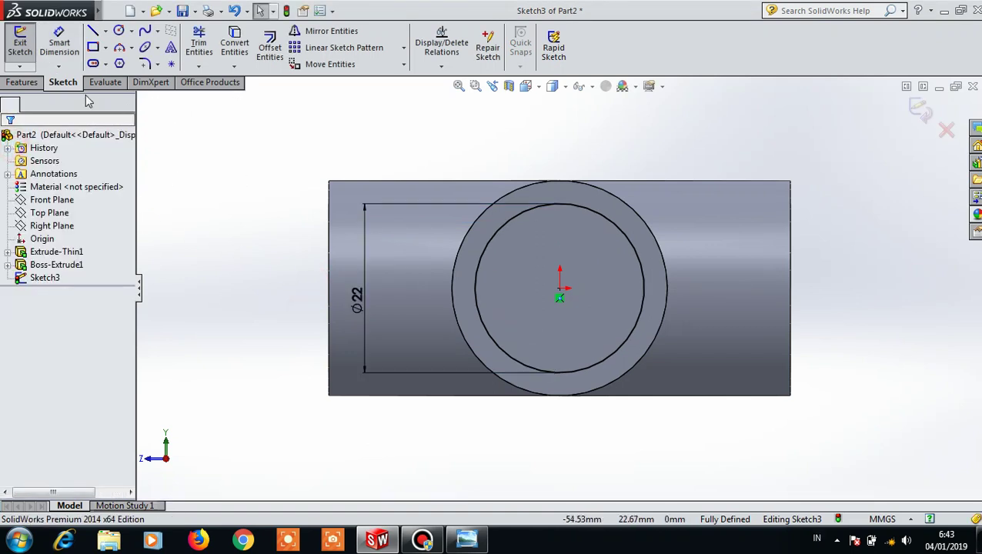
pyautogui.click(23, 83)
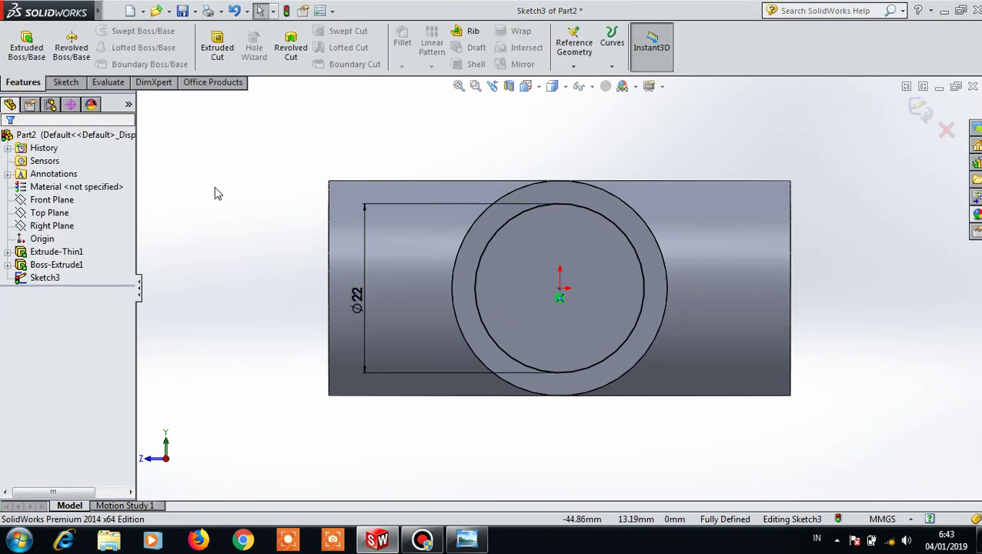
pyautogui.moveTo(215, 192)
pyautogui.mouseDown(button='middle')
pyautogui.moveTo(252, 208)
pyautogui.moveTo(251, 198)
pyautogui.mouseUp(button='middle')
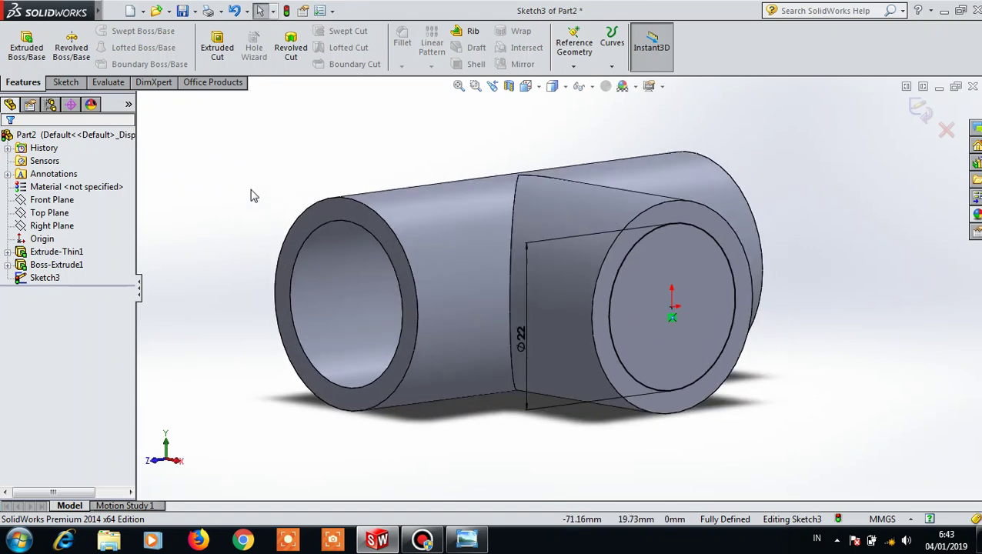
# - Cut-extrude the Ø22 circle Up To Surface, ending at the main pipe's inner wall
pyautogui.click(212, 57)
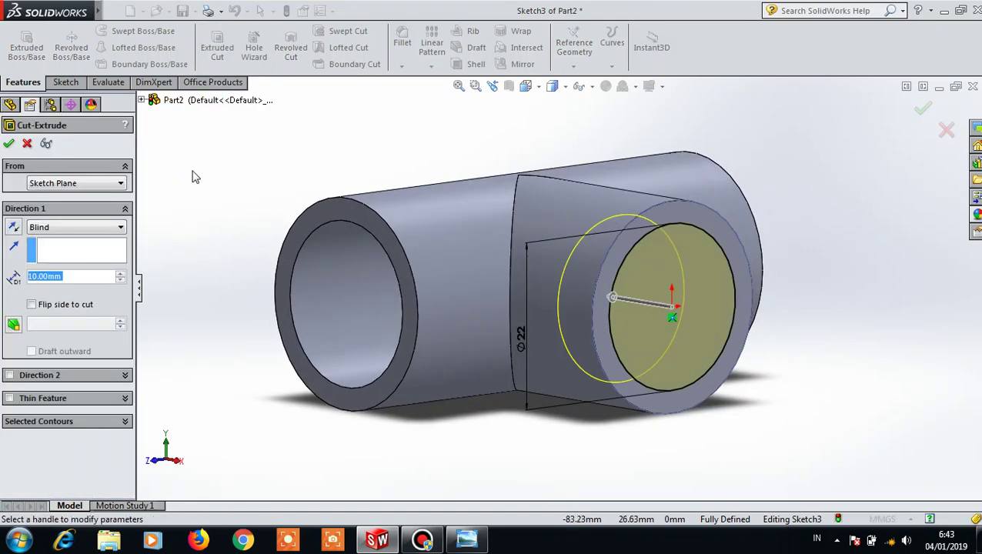
pyautogui.moveTo(150, 277); pyautogui.dragTo(191, 263, button='middle')
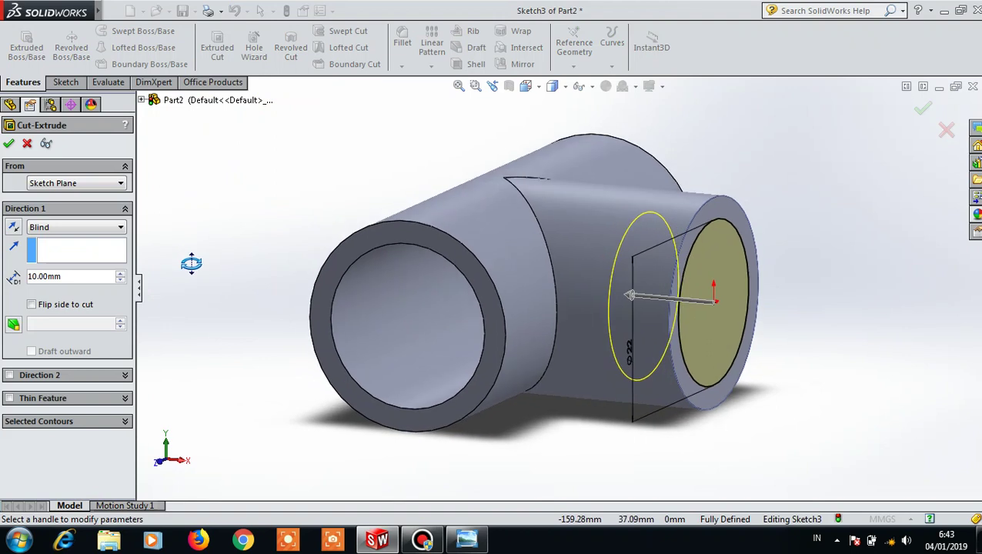
pyautogui.click(88, 230)
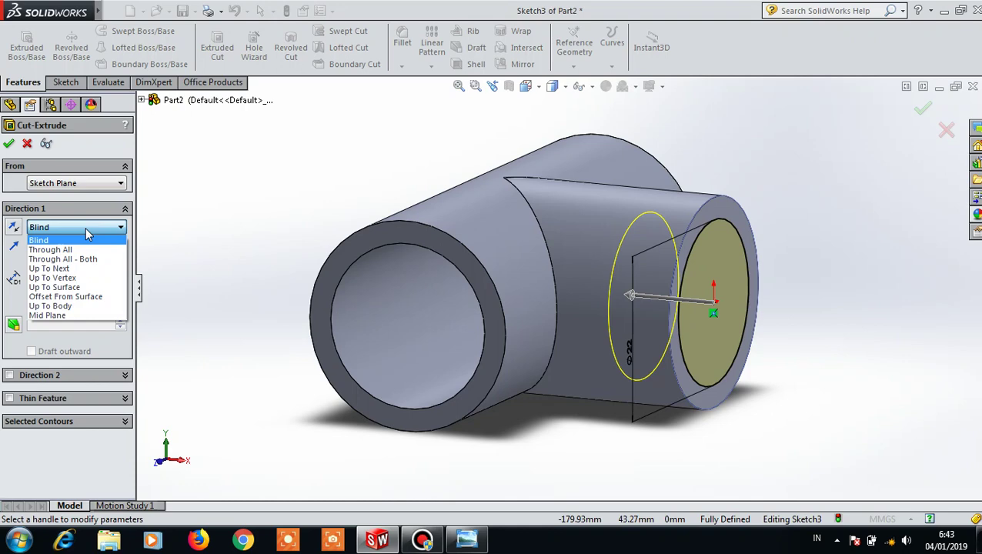
pyautogui.click(57, 288)
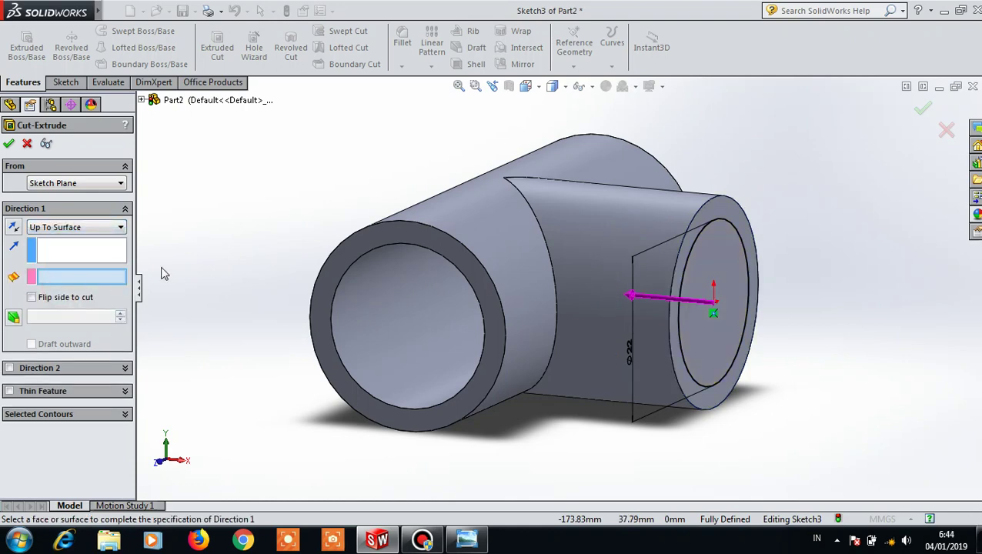
pyautogui.moveTo(164, 266); pyautogui.dragTo(219, 301, button='middle')
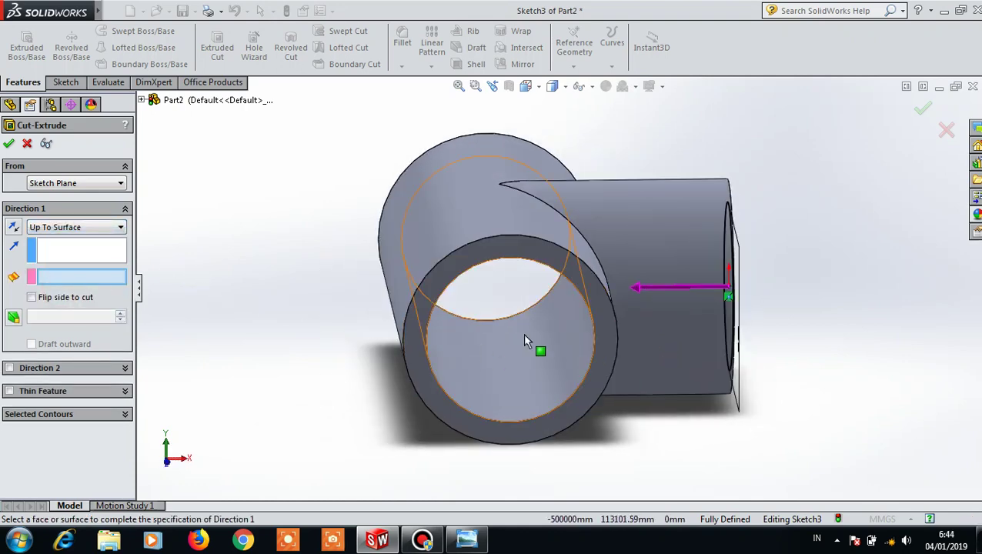
pyautogui.click(551, 324)
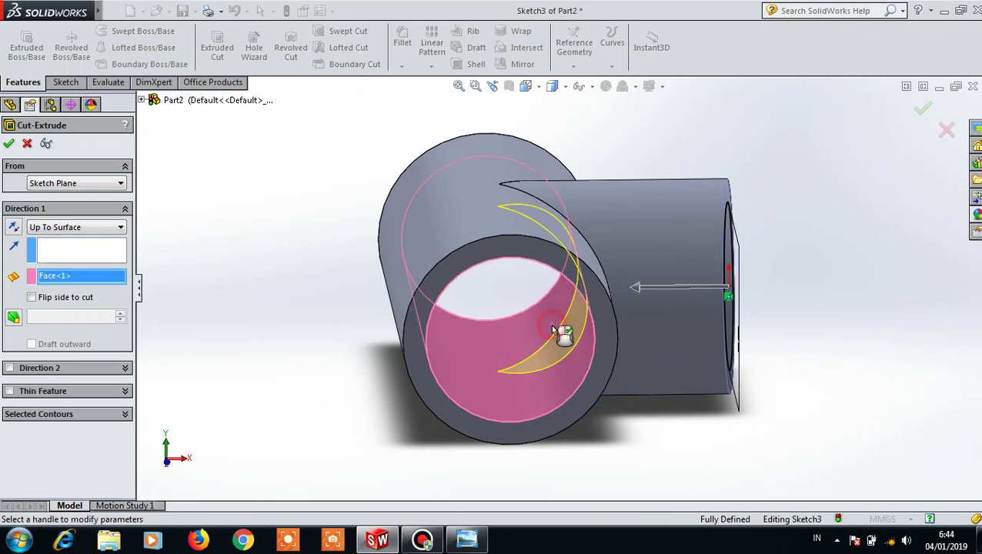
pyautogui.click(8, 144)
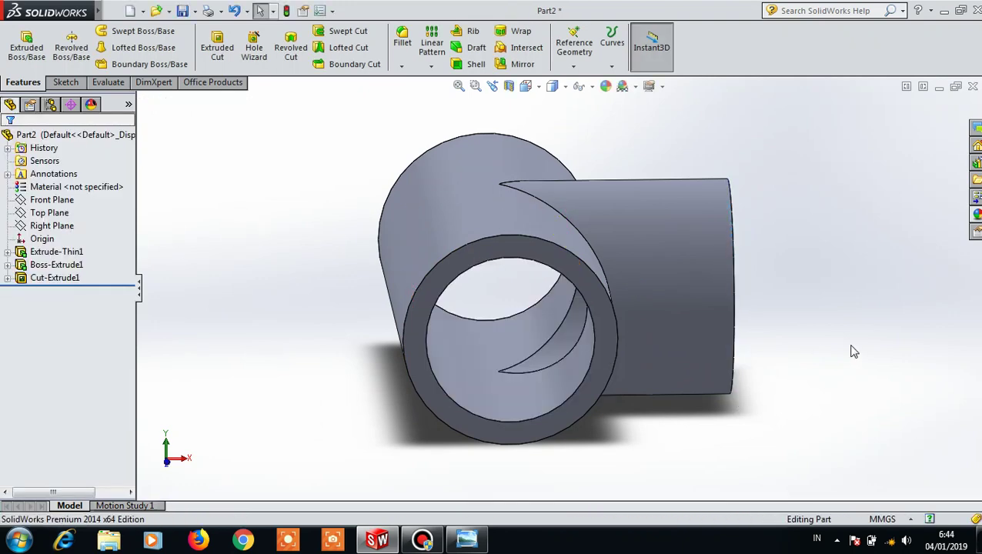
pyautogui.moveTo(853, 352)
pyautogui.mouseDown(button='middle')
pyautogui.moveTo(816, 368)
pyautogui.moveTo(719, 351)
pyautogui.moveTo(552, 346)
pyautogui.moveTo(701, 346)
pyautogui.moveTo(745, 368)
pyautogui.mouseUp(button='middle')
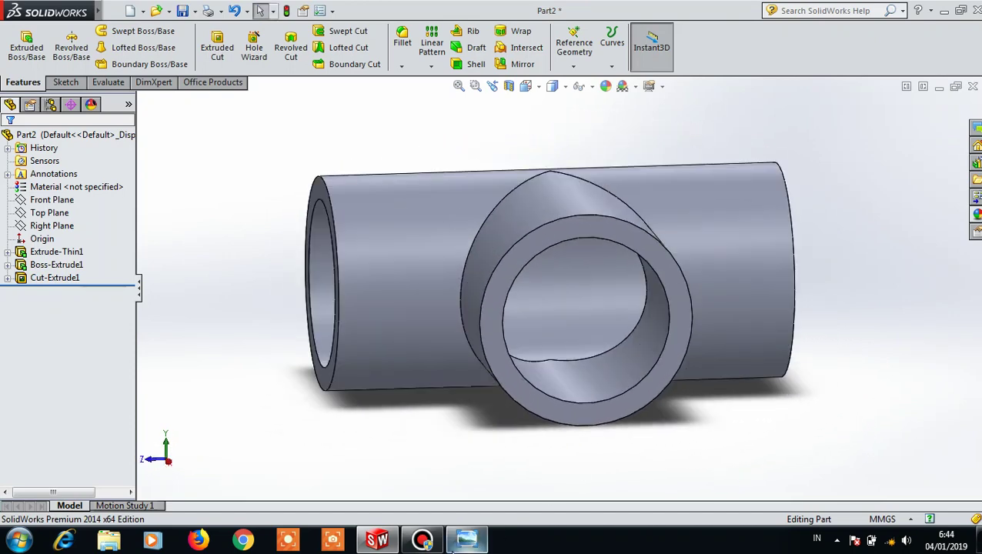
pyautogui.click(476, 540)
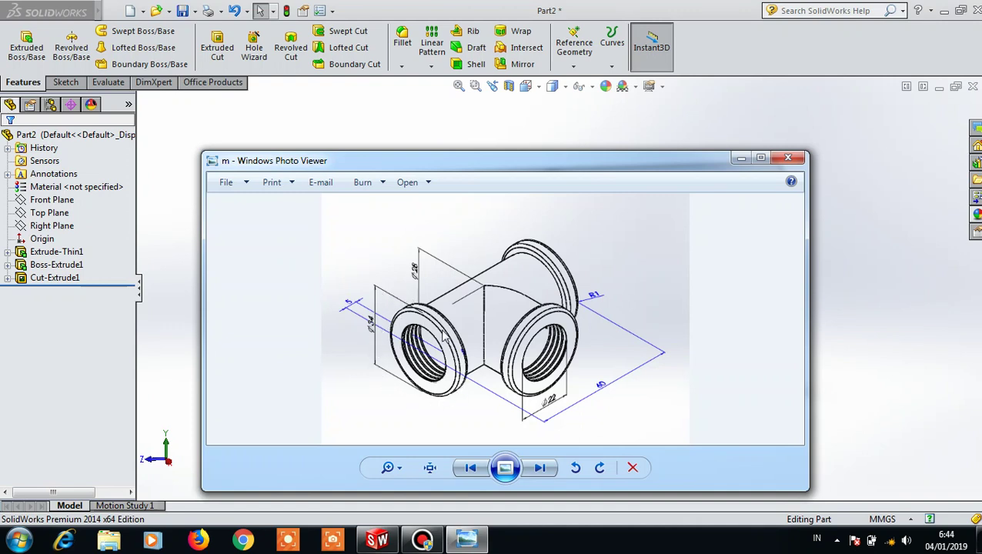
pyautogui.click(742, 163)
# - Sketch an origin-centred outer circle on the branch's end ring face
pyautogui.click(594, 220)
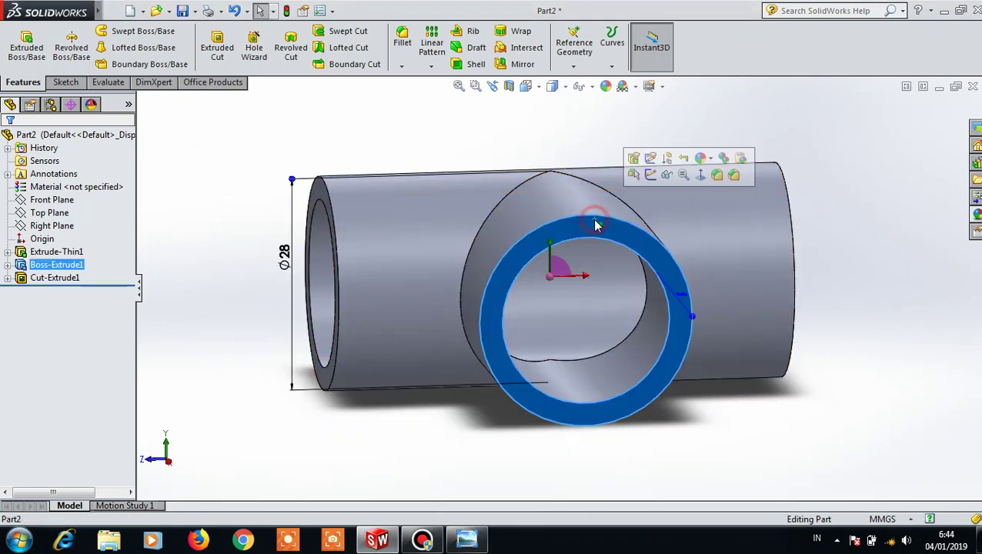
pyautogui.click(695, 177)
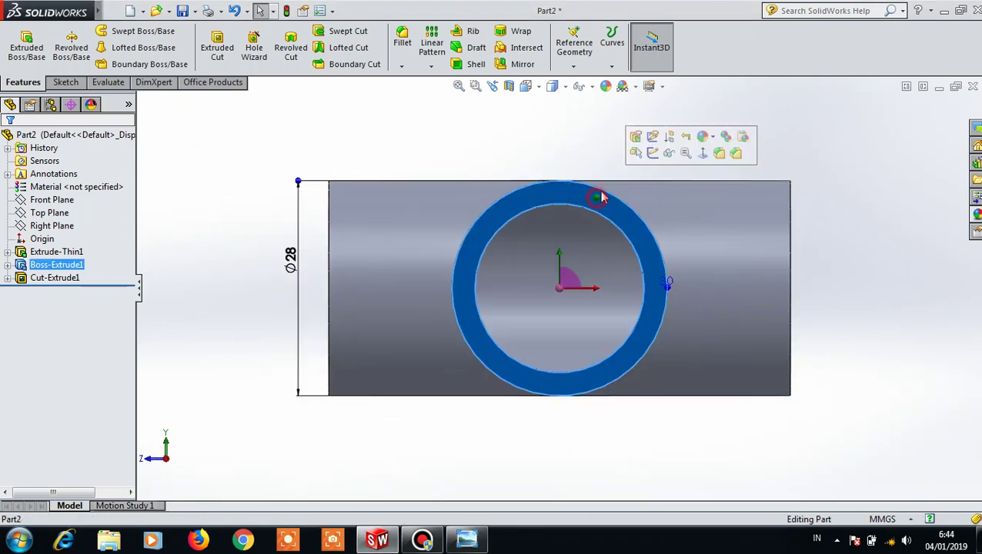
pyautogui.click(655, 154)
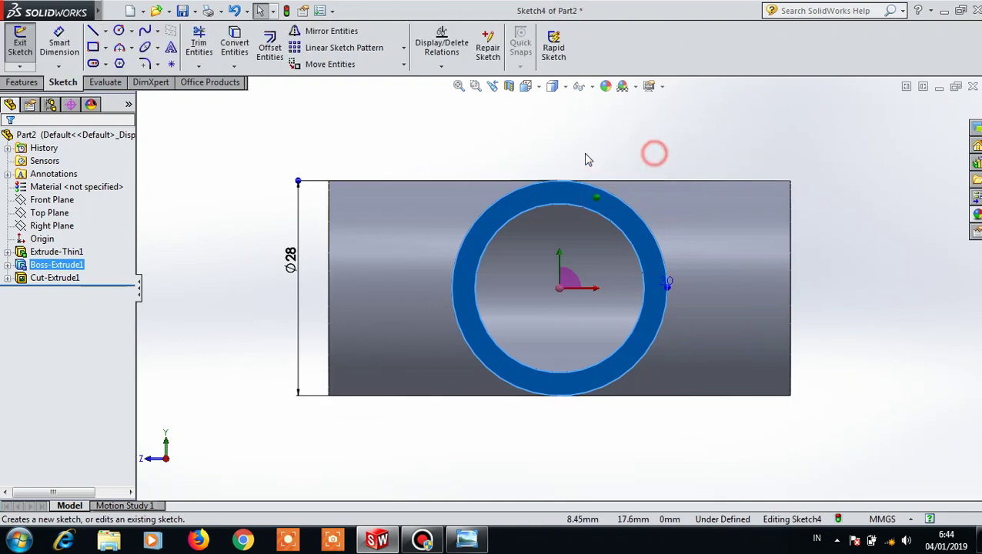
pyautogui.click(118, 33)
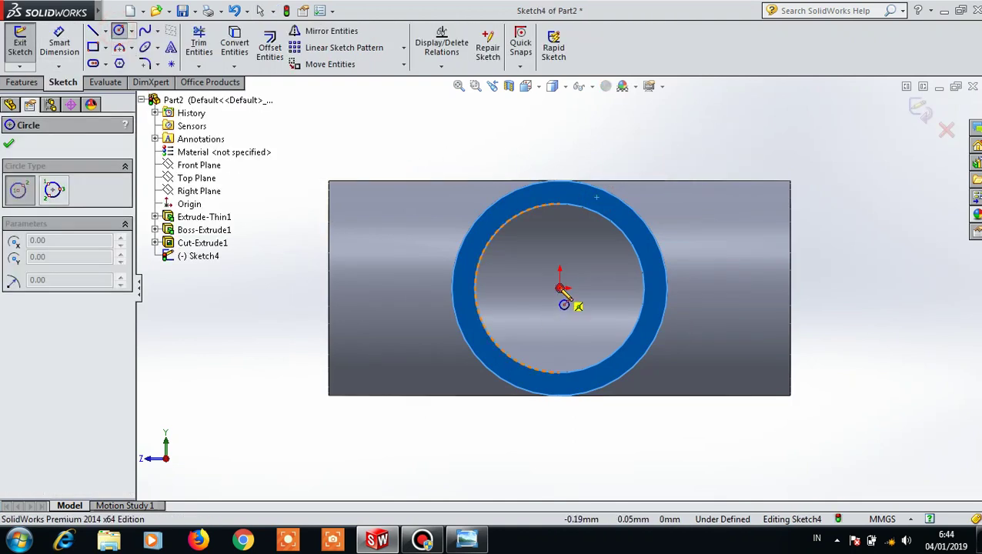
pyautogui.click(560, 288)
pyautogui.click(513, 428)
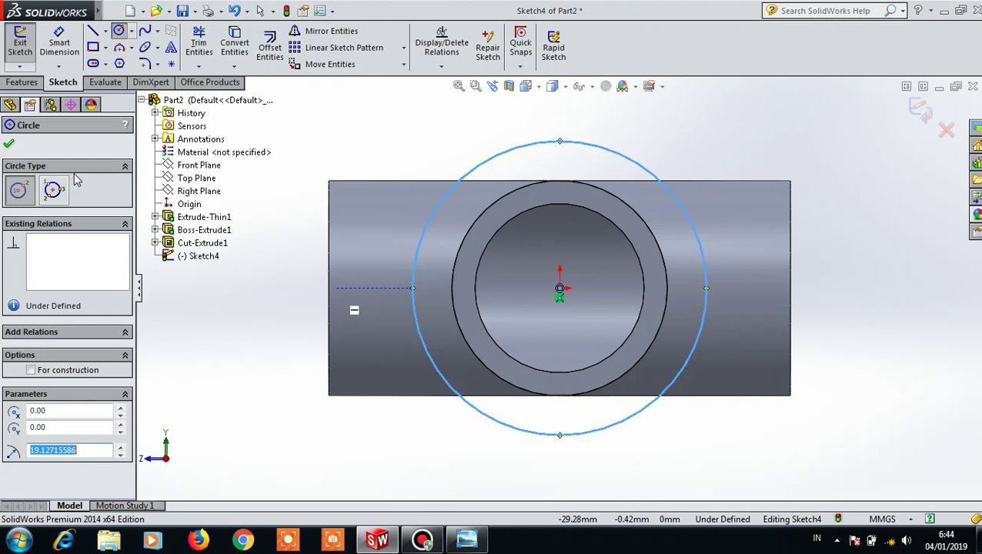
pyautogui.click(9, 146)
# - Dimension the outer circle to Ø34 mm
pyautogui.click(60, 42)
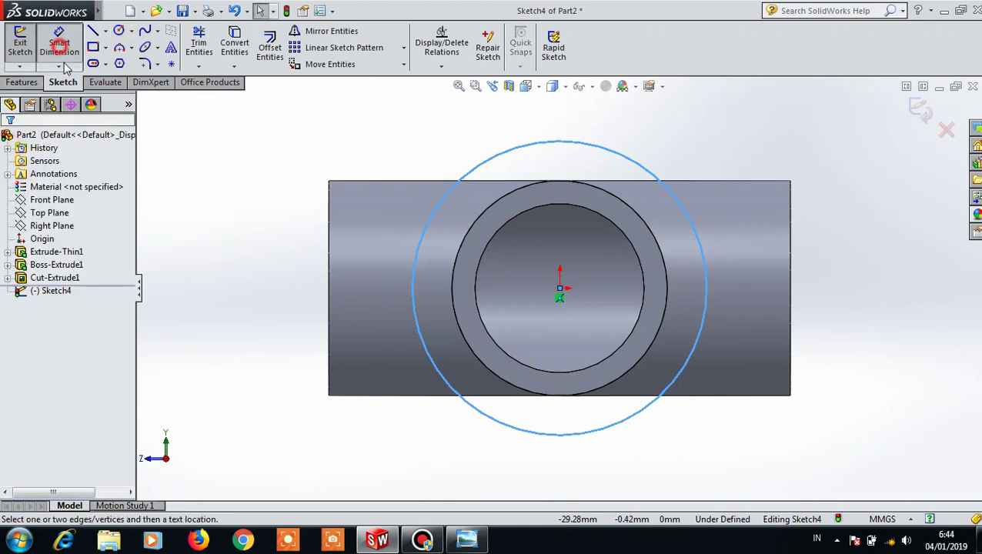
pyautogui.click(431, 367)
pyautogui.click(271, 322)
pyautogui.write('34')
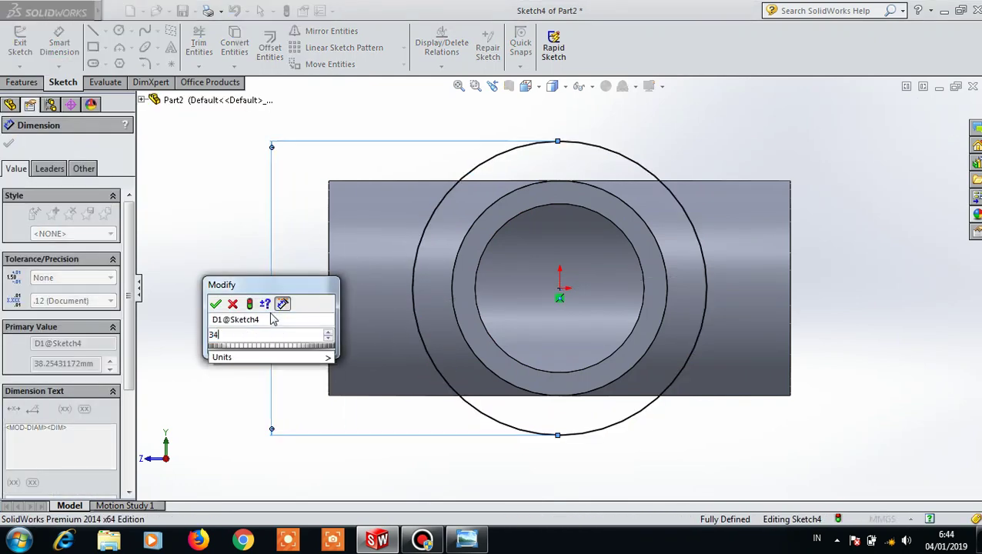
pyautogui.click(216, 304)
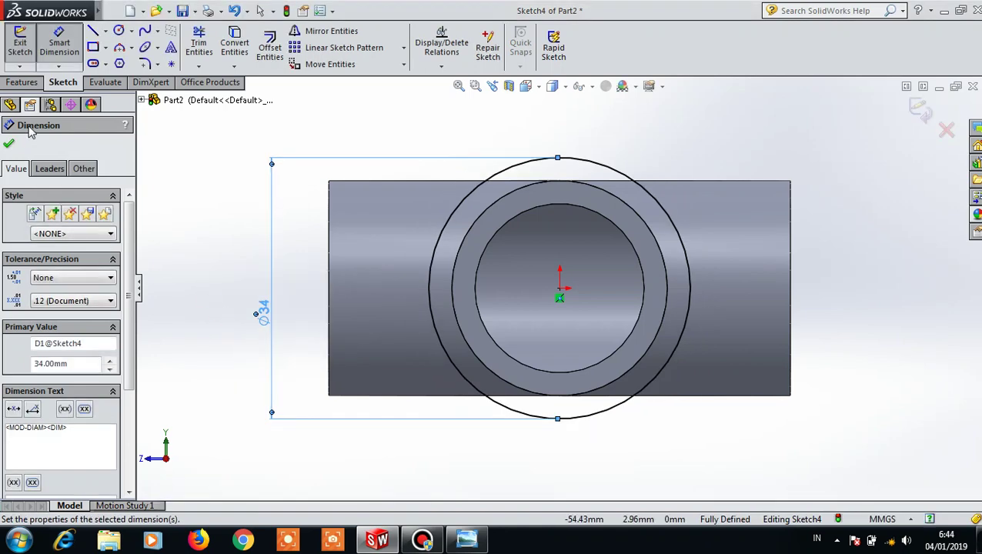
pyautogui.click(9, 145)
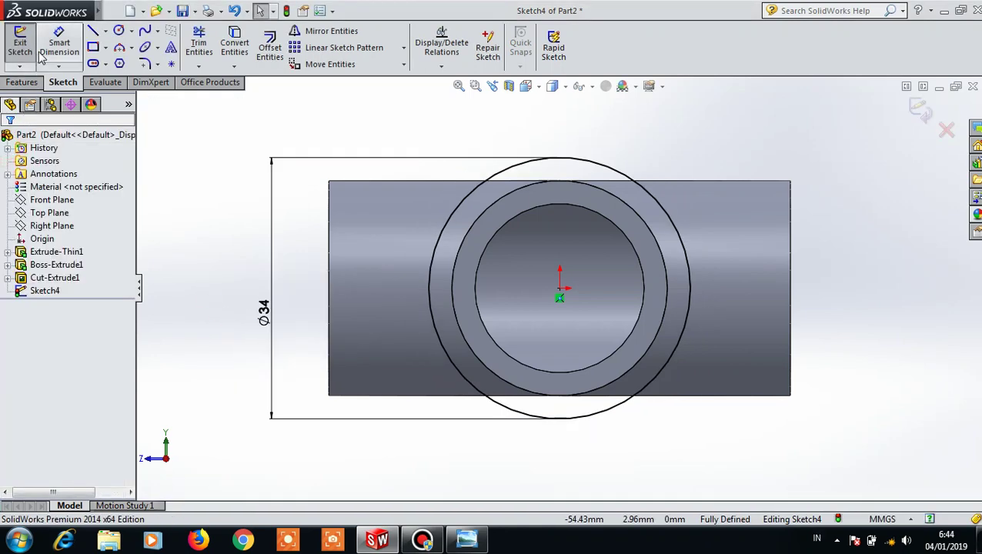
# - Add a concentric inner circle of radius 14 mm at the origin
pyautogui.click(118, 30)
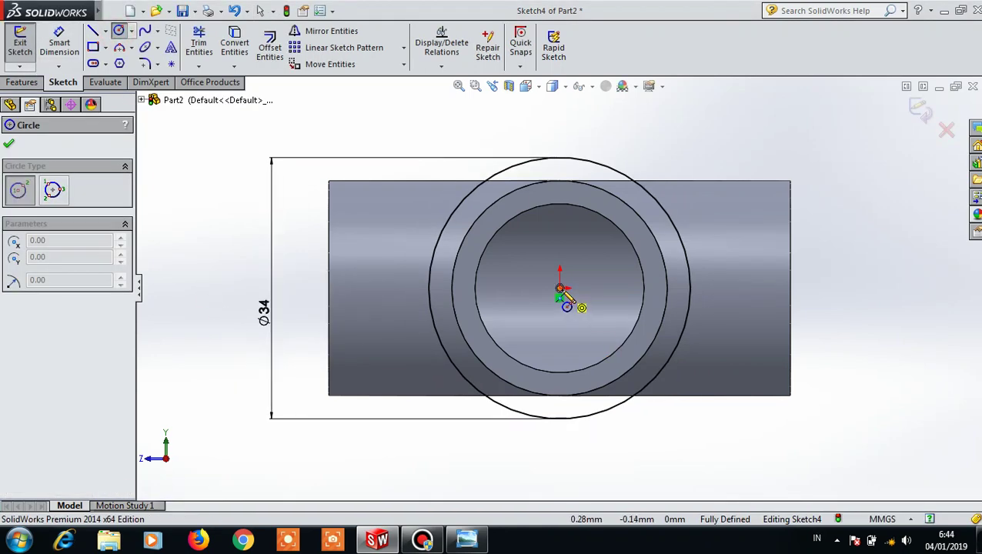
pyautogui.click(560, 297)
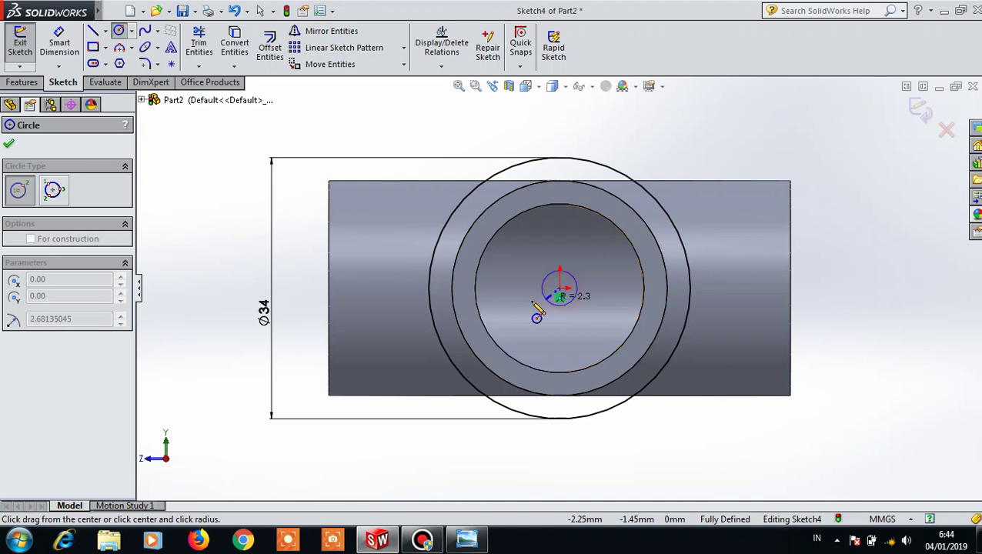
pyautogui.click(468, 343)
pyautogui.click(10, 145)
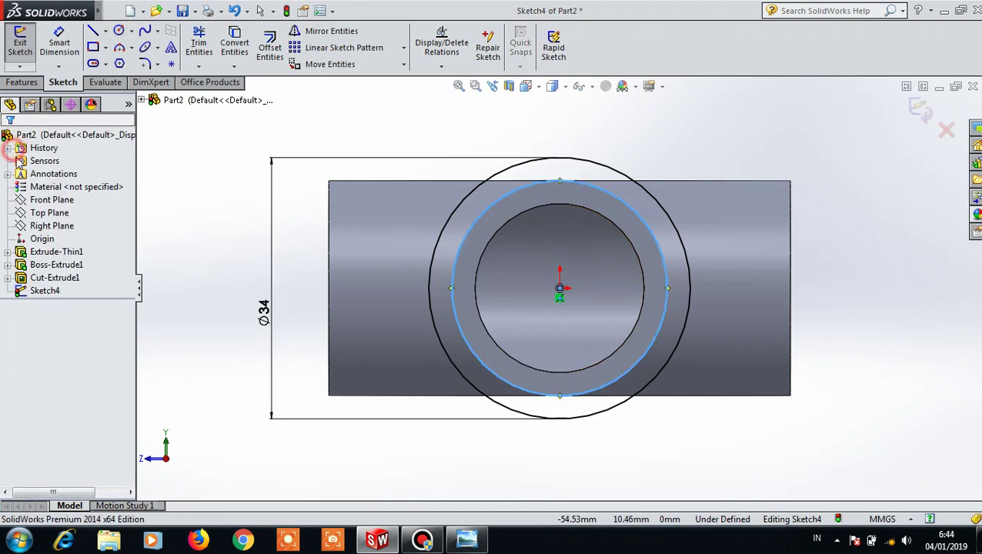
pyautogui.click(23, 82)
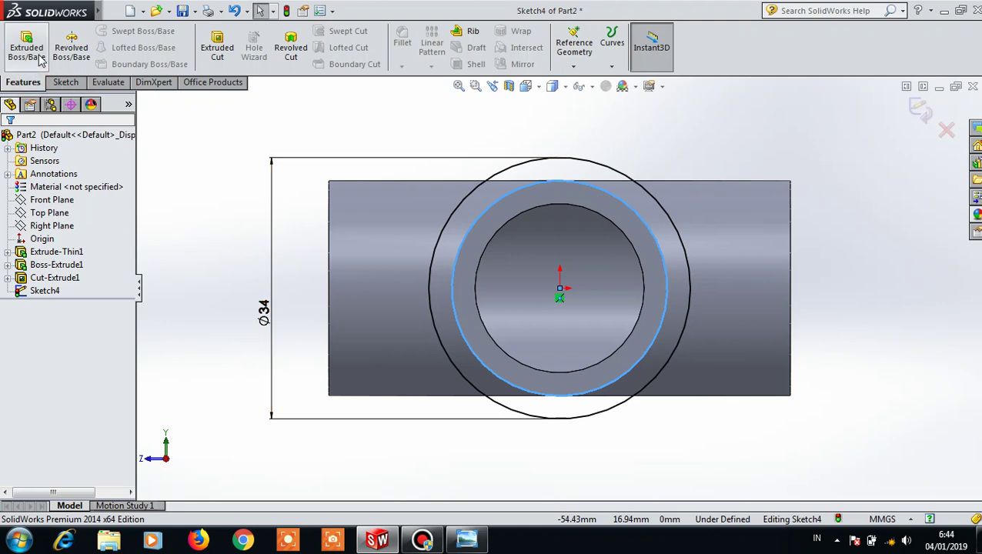
# - Extrude the ring sketch 5 mm, reversed back along the branch, into a flange
pyautogui.click(26, 48)
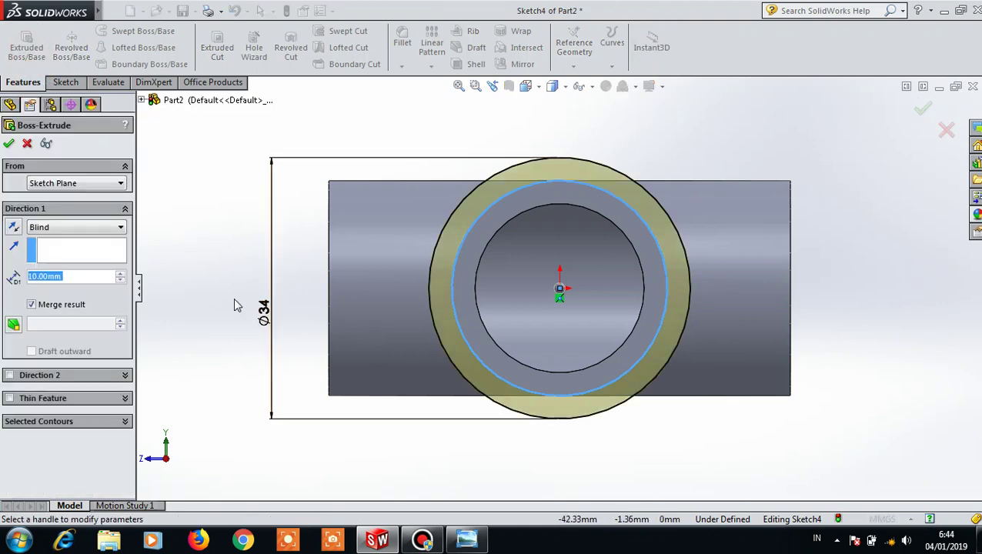
pyautogui.moveTo(248, 314); pyautogui.dragTo(295, 348, button='middle')
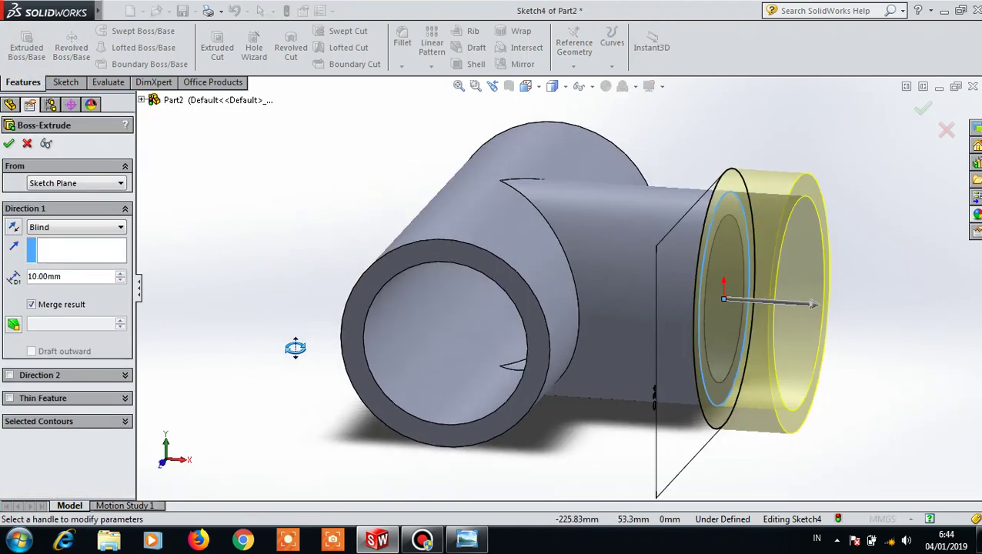
pyautogui.click(31, 278)
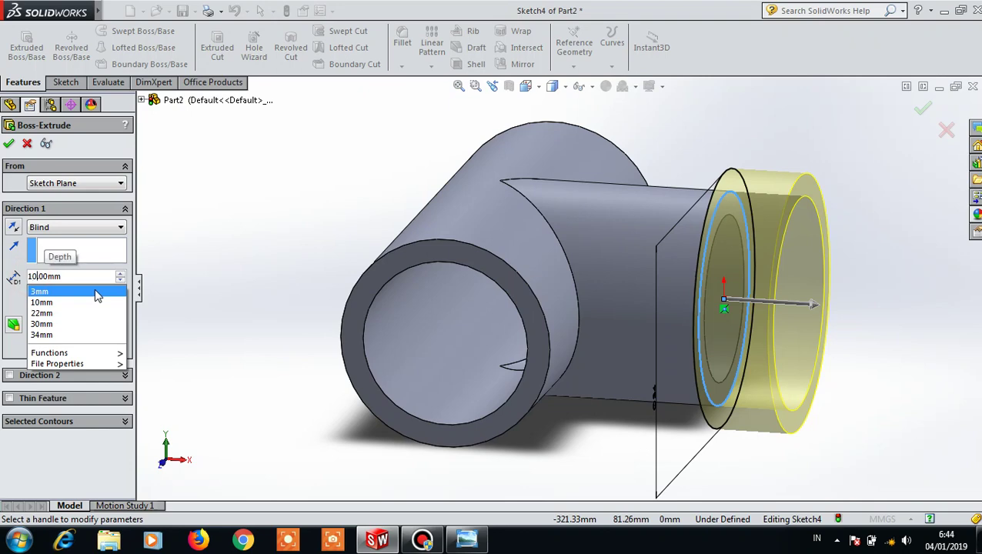
pyautogui.write('5')
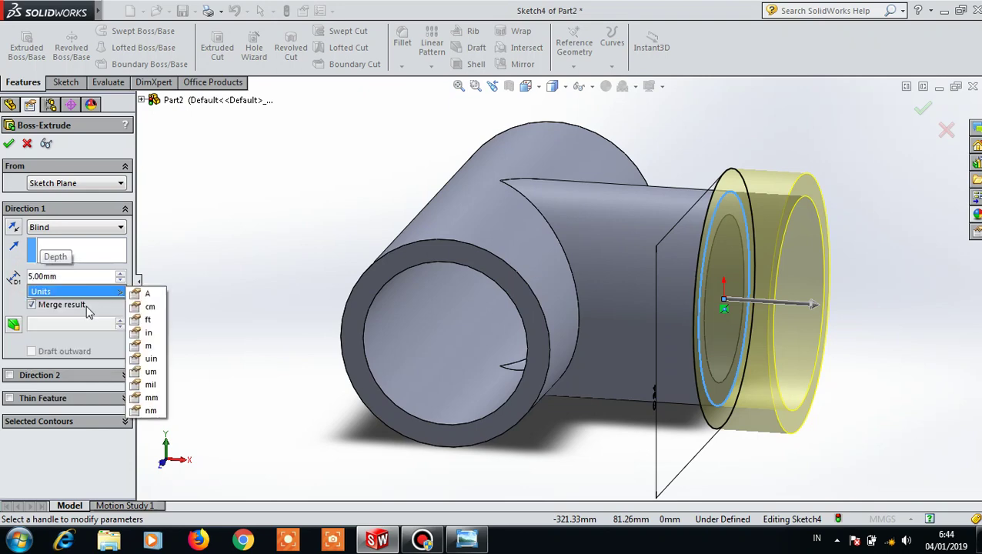
pyautogui.click(455, 543)
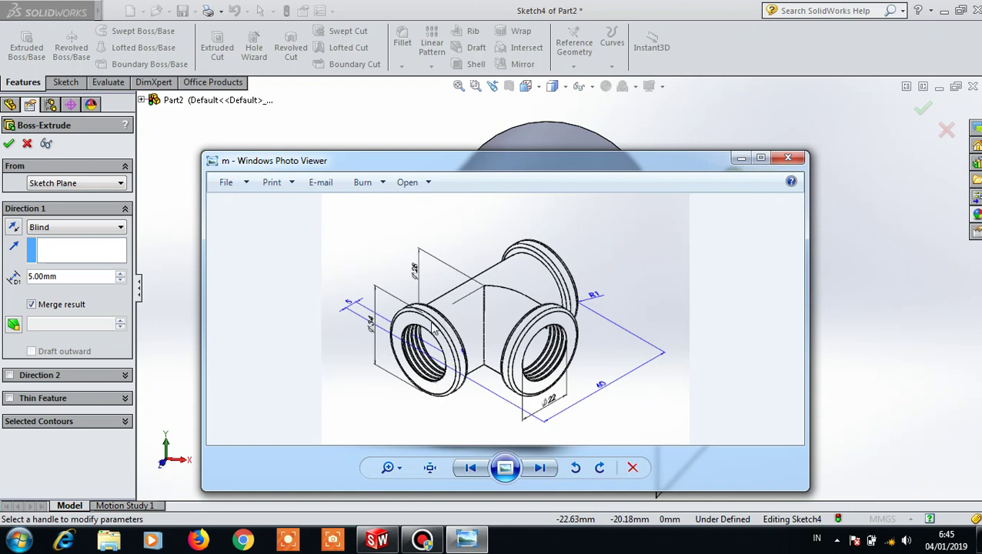
pyautogui.click(738, 158)
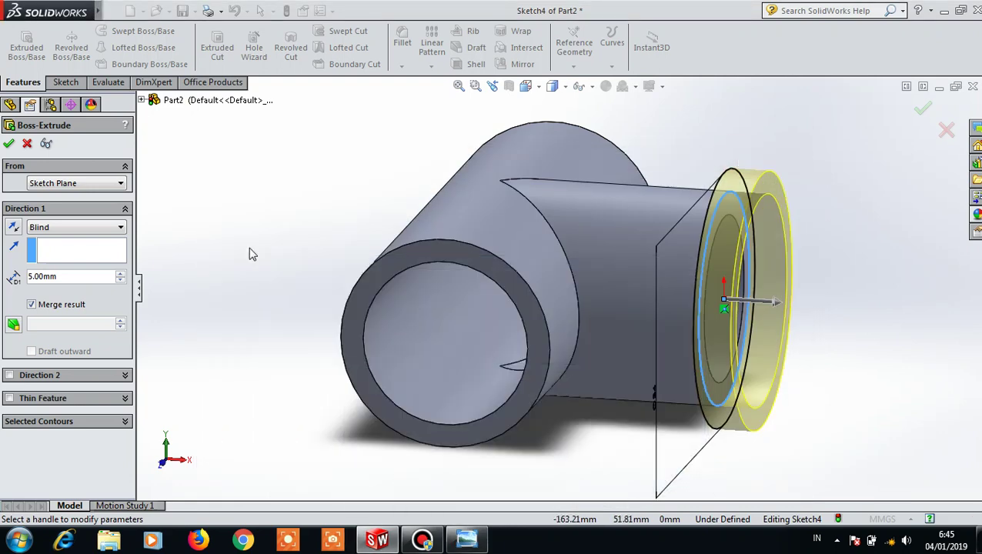
pyautogui.click(13, 228)
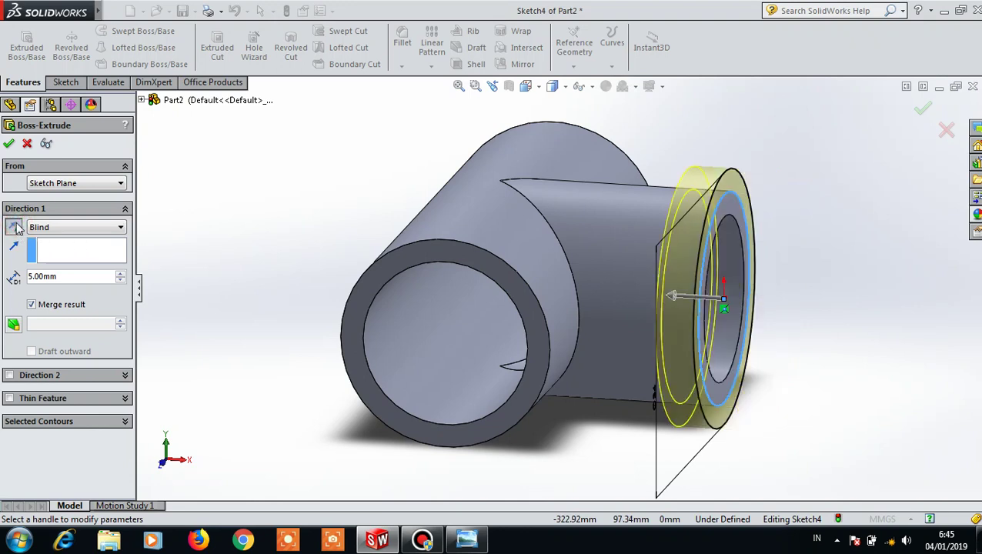
pyautogui.click(9, 146)
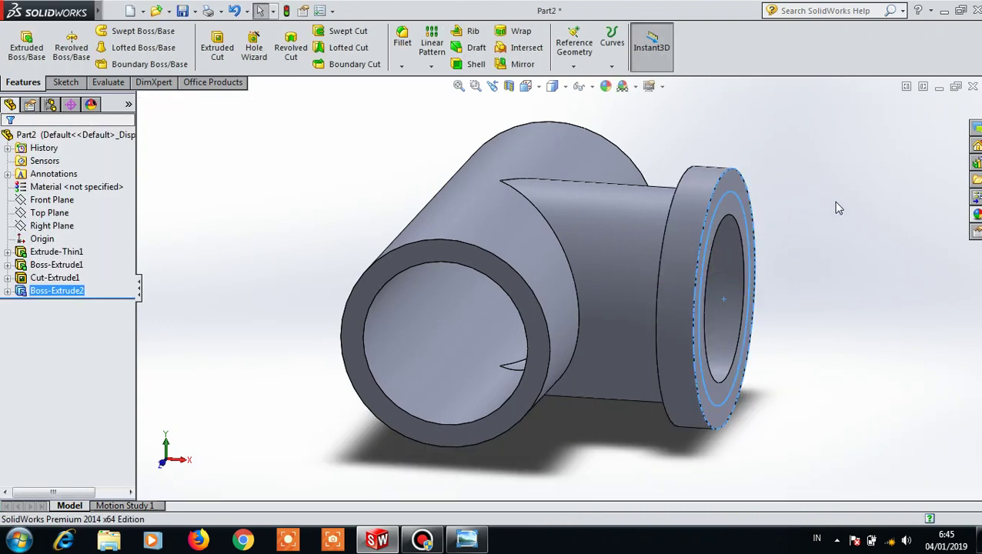
# - Start a sketch on the main tube's other open end face
pyautogui.click(839, 208)
pyautogui.moveTo(807, 324); pyautogui.dragTo(697, 289, button='middle')
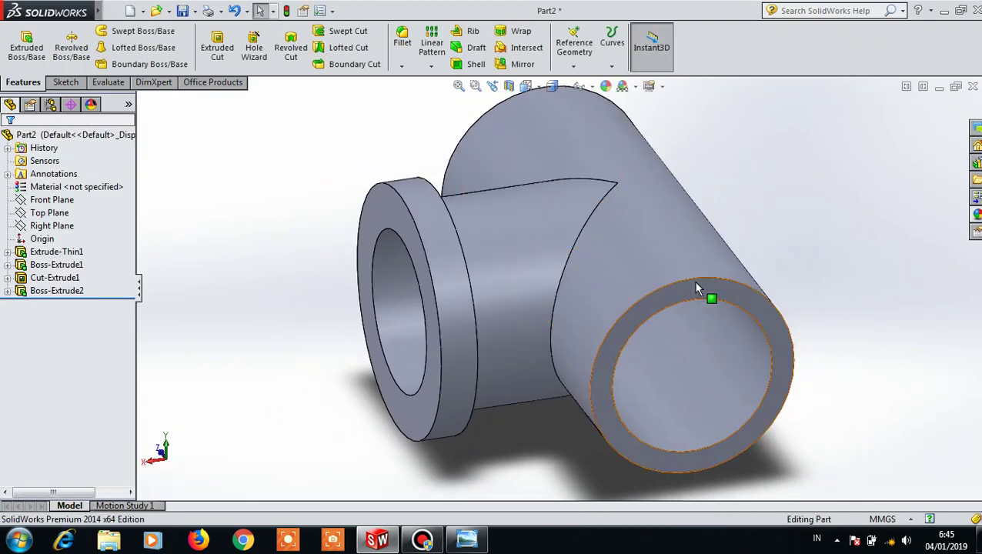
pyautogui.click(697, 289)
pyautogui.click(800, 239)
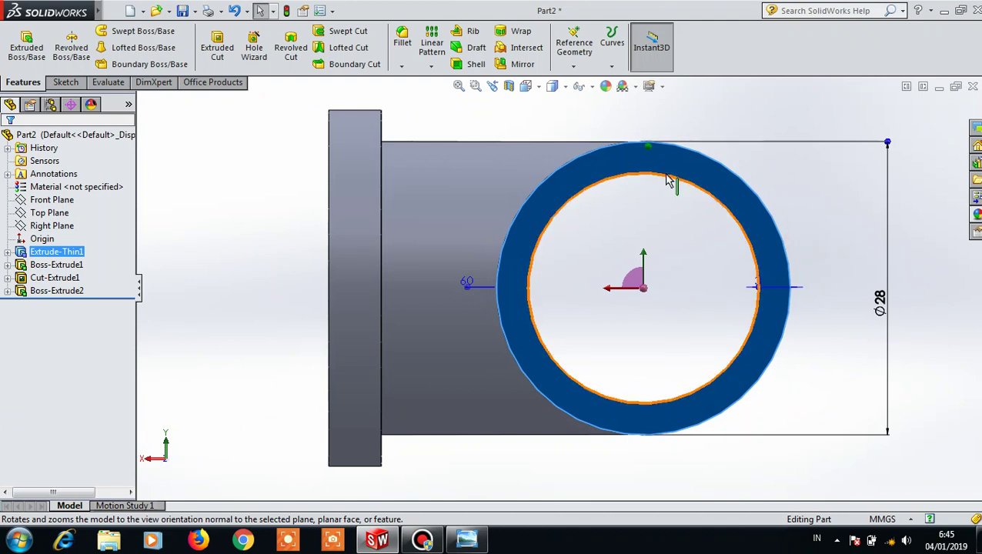
pyautogui.click(677, 154)
pyautogui.click(722, 117)
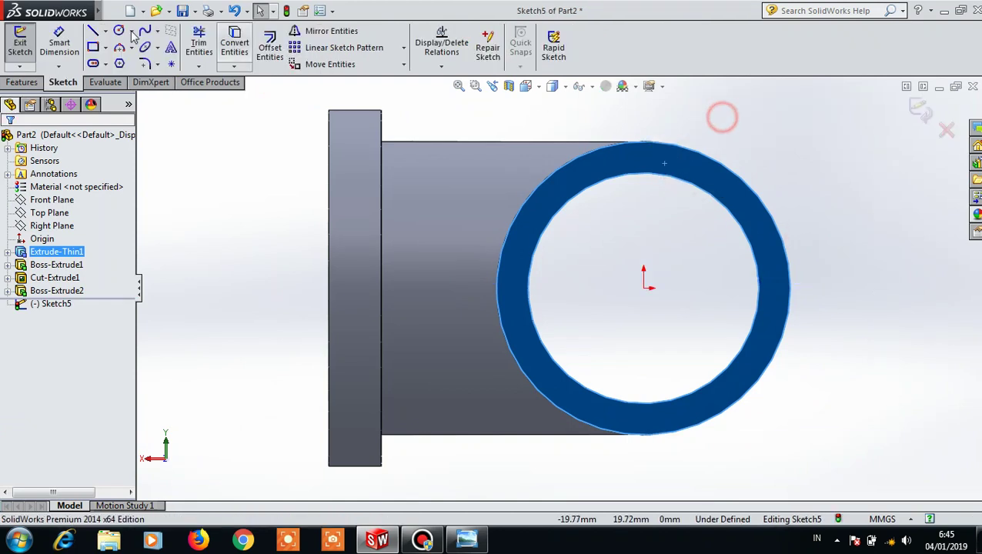
# - Draw two concentric origin-centred circles, the inner on the pipe's outer edge
pyautogui.click(117, 31)
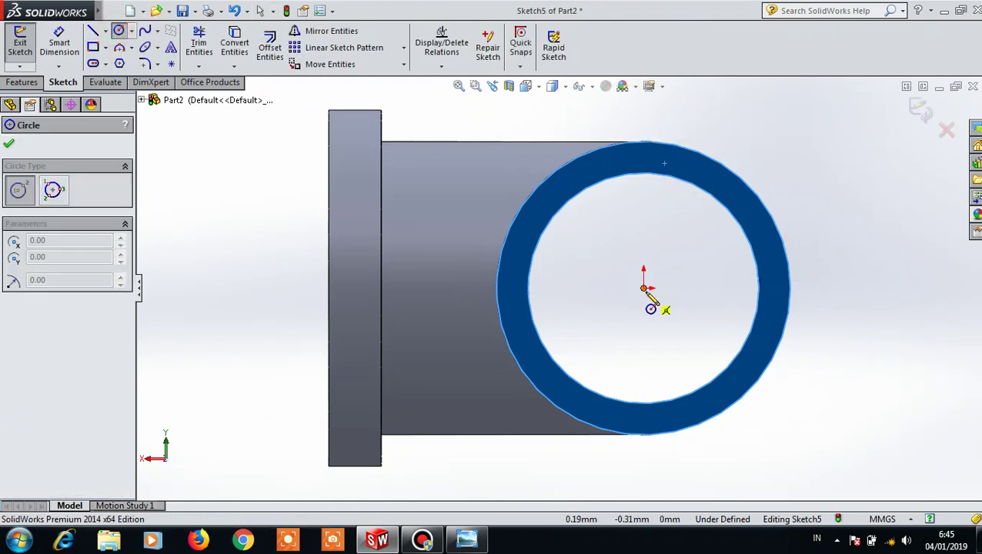
pyautogui.click(645, 288)
pyautogui.click(499, 323)
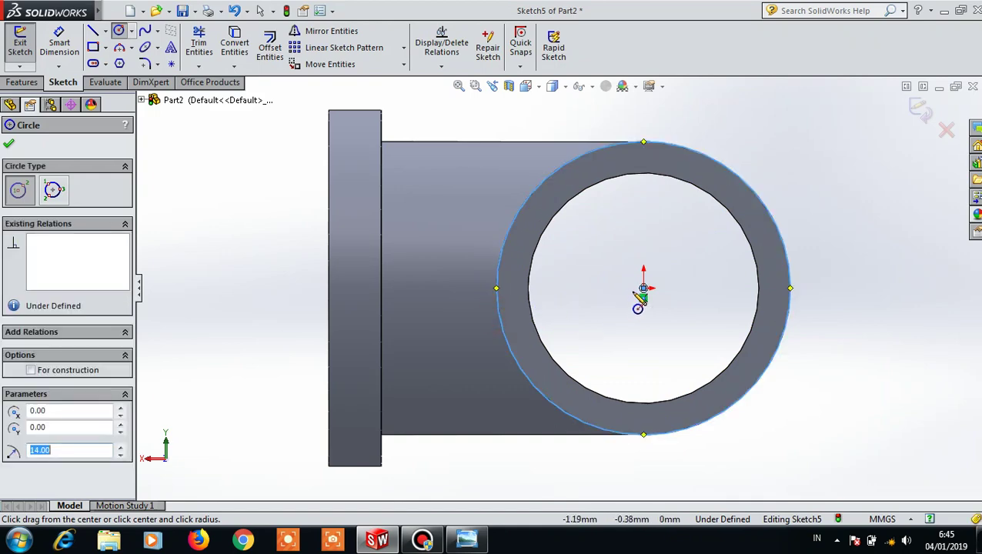
pyautogui.click(644, 289)
pyautogui.click(809, 408)
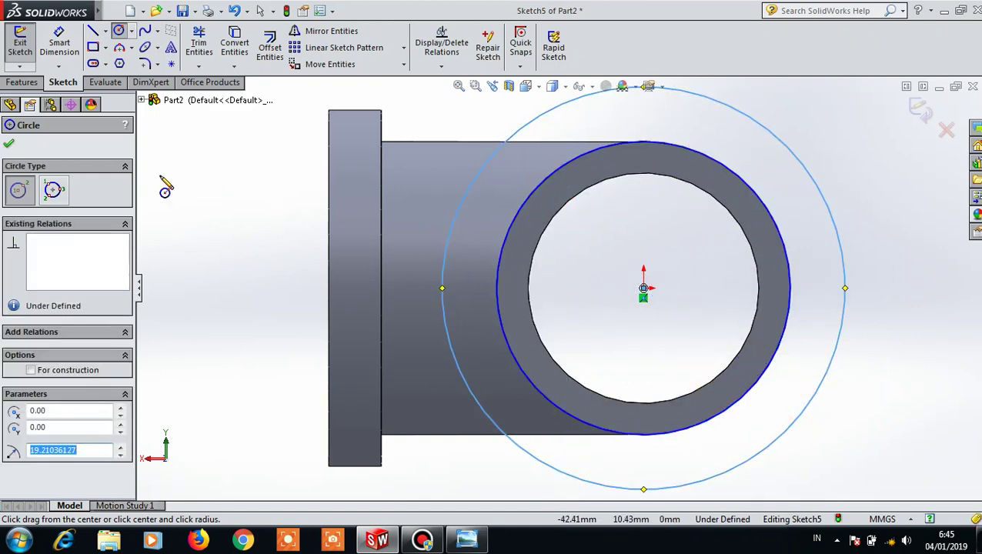
pyautogui.click(11, 126)
# - Dimension the outer circle to Ø34 mm
pyautogui.click(59, 42)
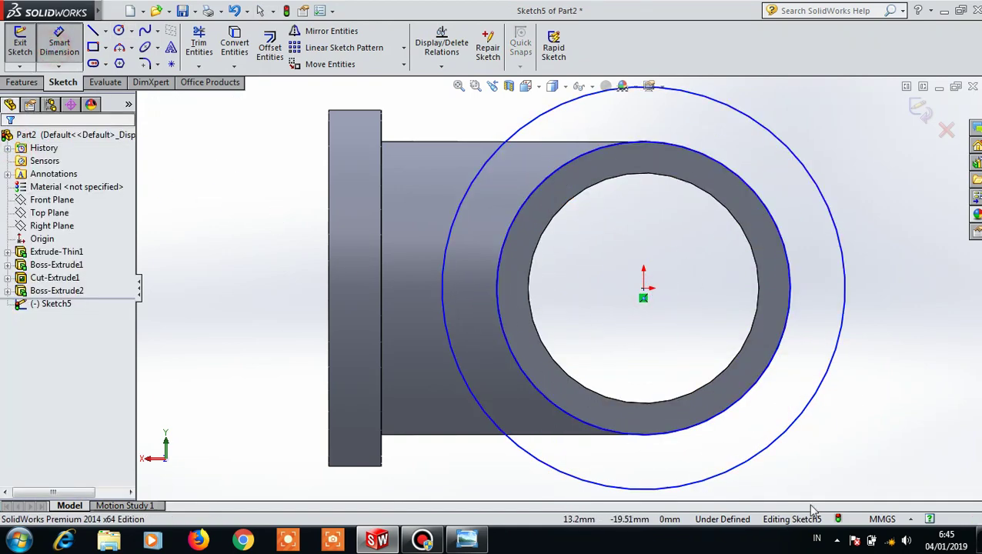
pyautogui.click(777, 444)
pyautogui.click(873, 353)
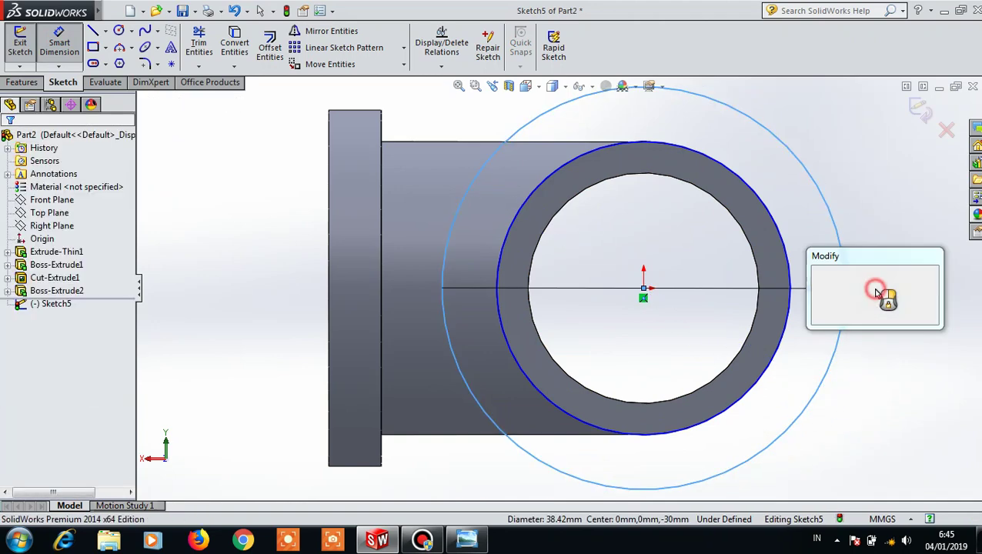
pyautogui.write('34')
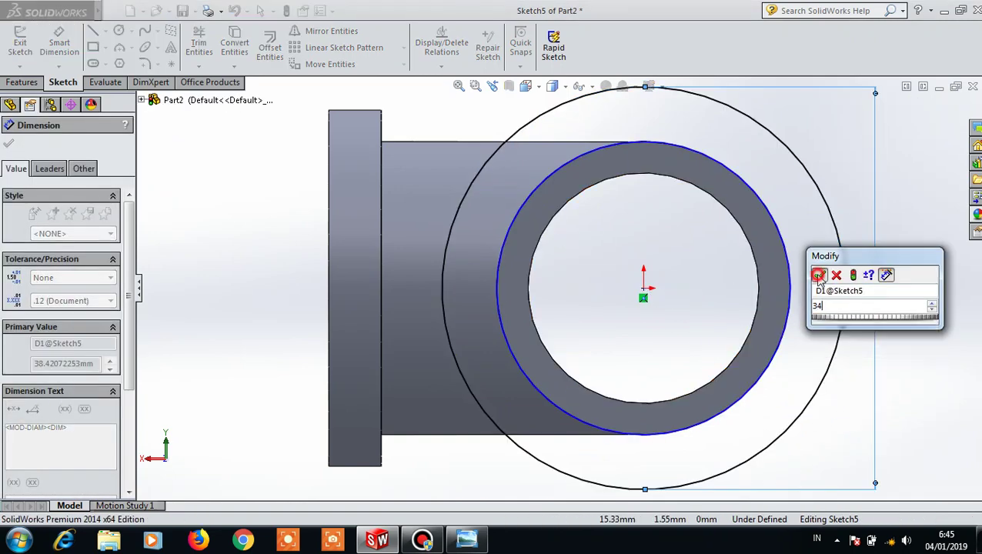
pyautogui.click(820, 275)
pyautogui.click(9, 144)
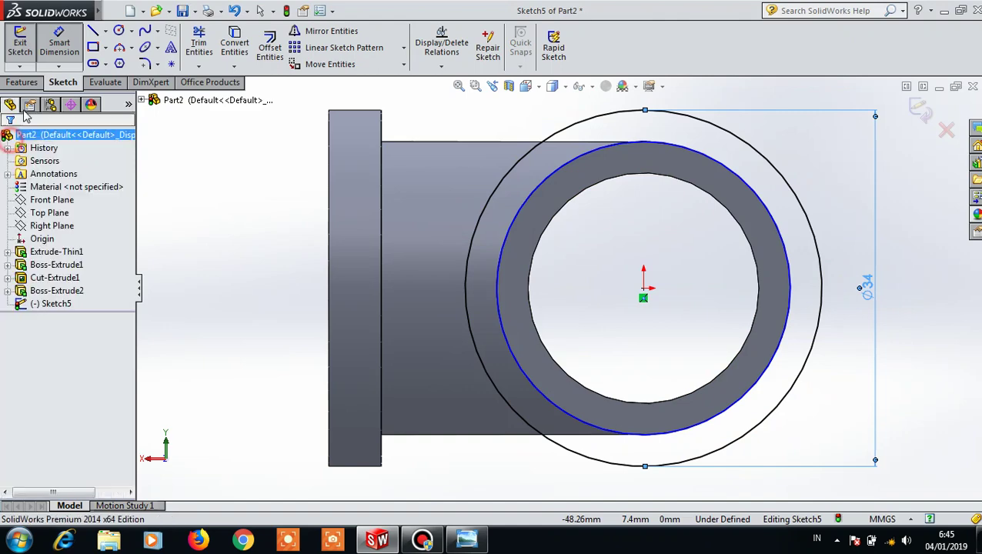
# - Extrude the ring 5 mm, reversed toward the pipe, forming the flange
pyautogui.click(22, 82)
pyautogui.click(26, 46)
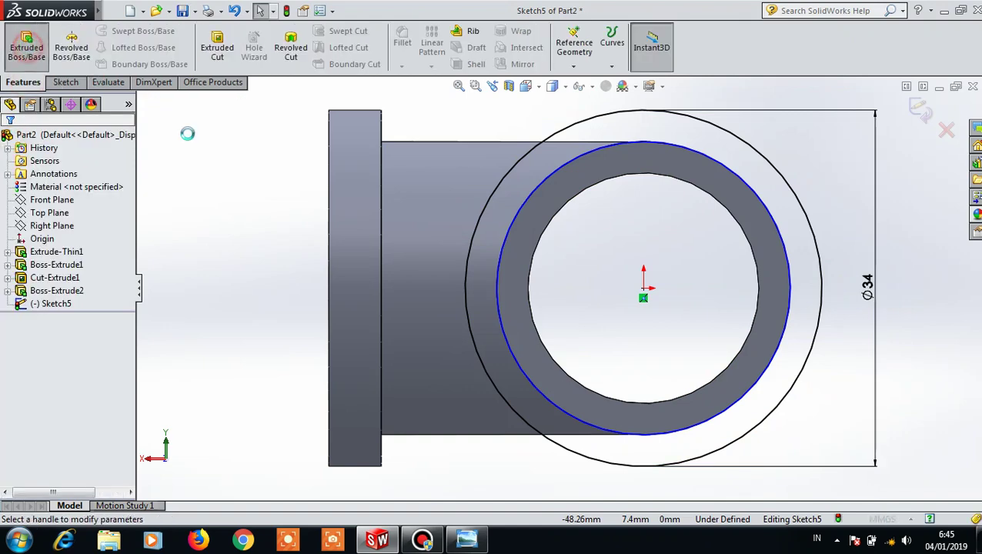
pyautogui.moveTo(918, 361)
pyautogui.mouseDown(button='middle')
pyautogui.moveTo(877, 390)
pyautogui.moveTo(844, 397)
pyautogui.mouseUp(button='middle')
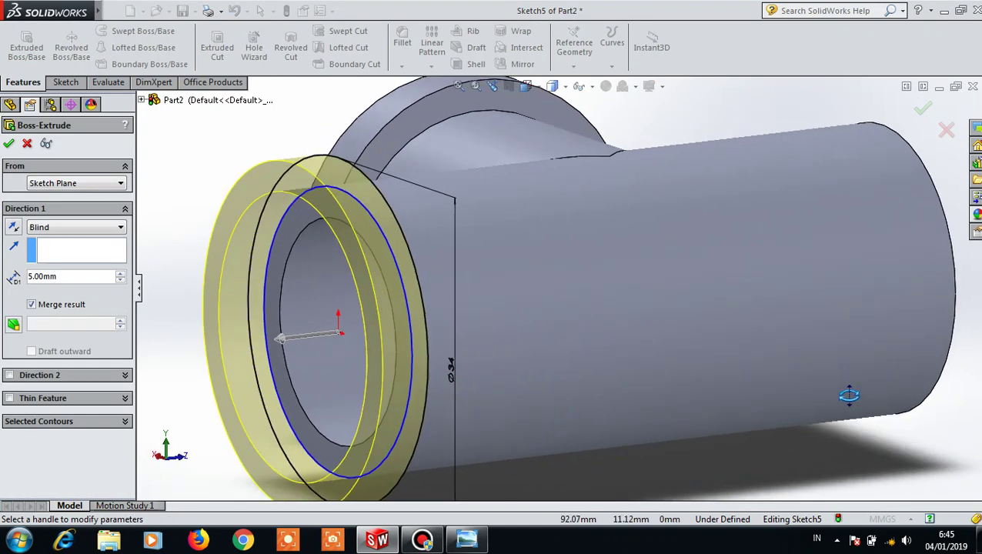
pyautogui.click(13, 230)
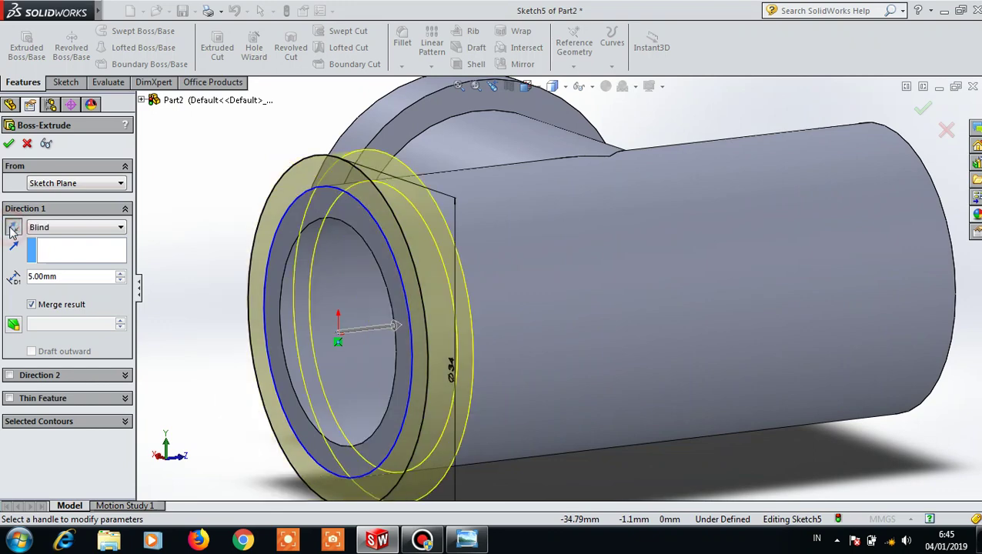
pyautogui.click(8, 145)
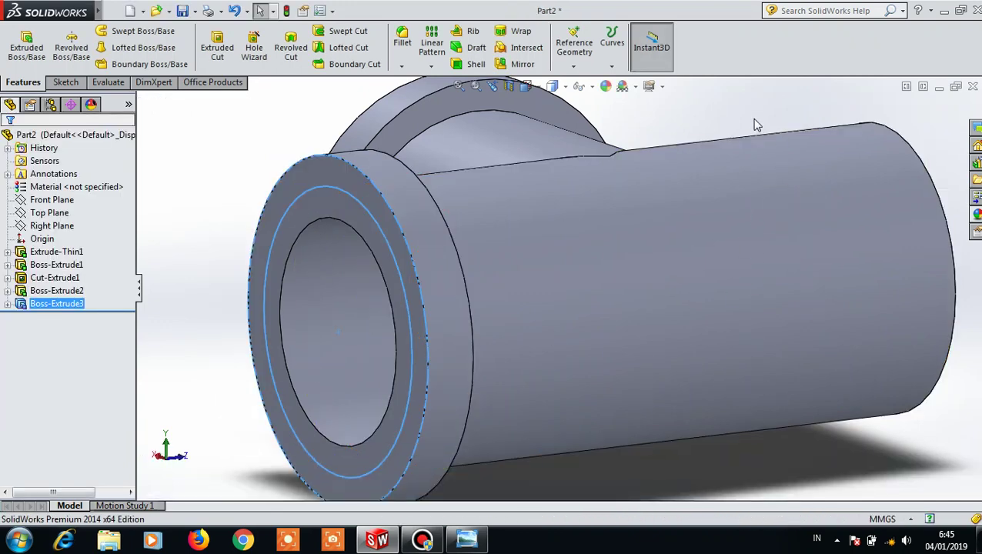
pyautogui.click(765, 110)
# - On the main pipe's opposite end face, sketch origin-centred circles of radius 14 and 17
pyautogui.moveTo(870, 416); pyautogui.dragTo(546, 270, button='middle')
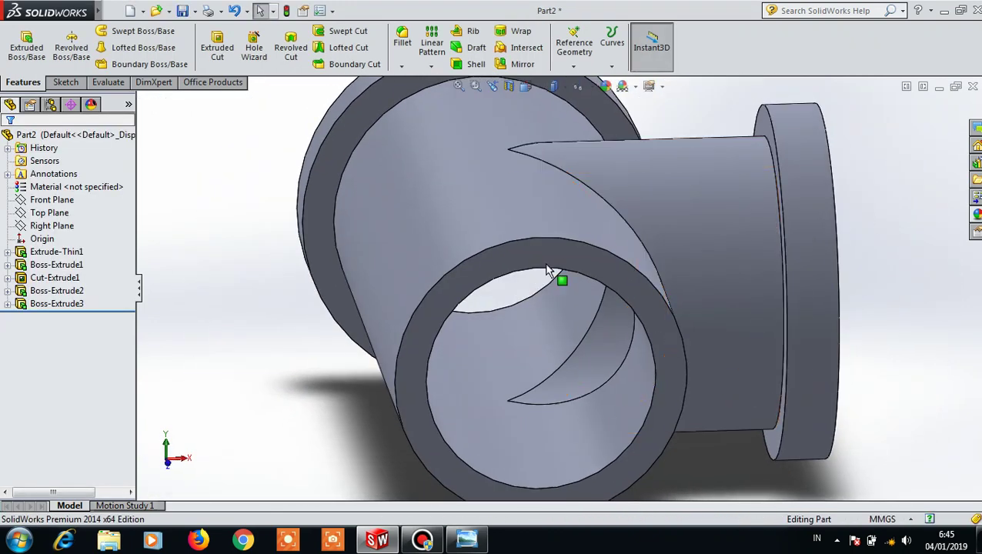
pyautogui.click(547, 269)
pyautogui.click(662, 220)
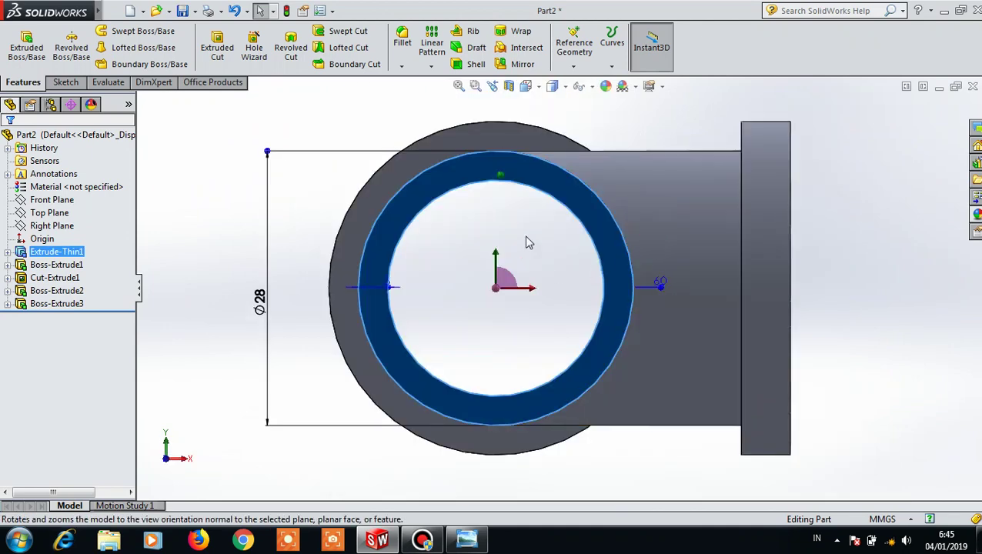
pyautogui.click(494, 164)
pyautogui.click(531, 123)
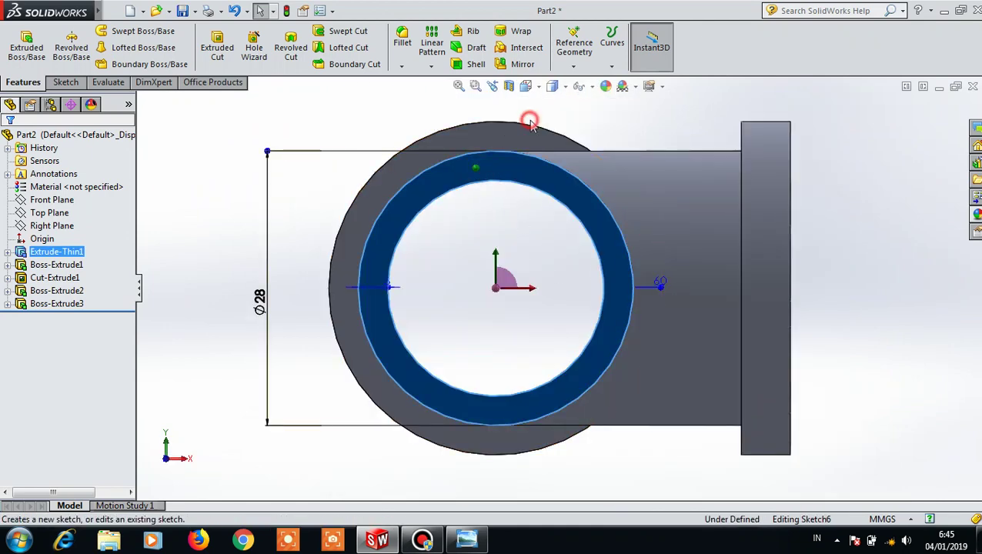
pyautogui.click(118, 30)
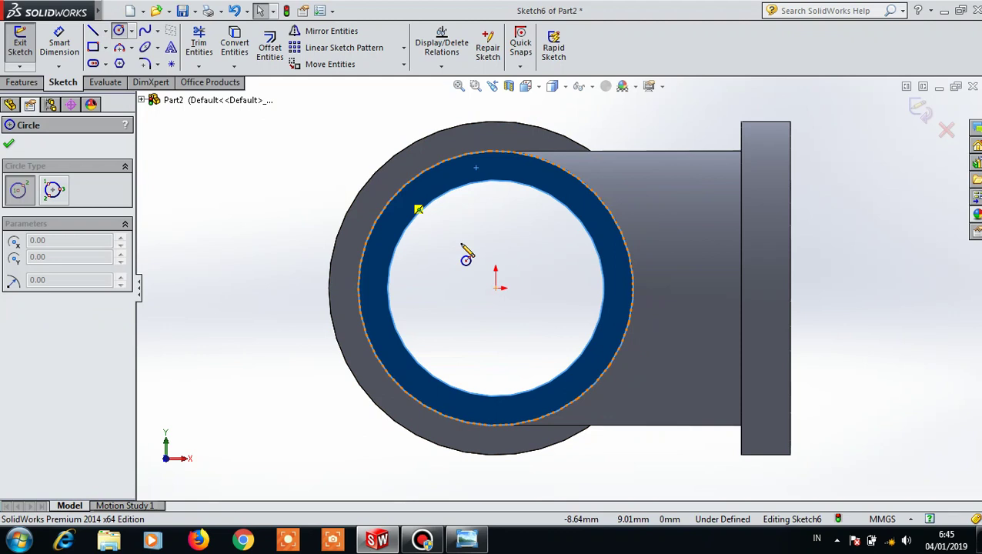
pyautogui.click(496, 290)
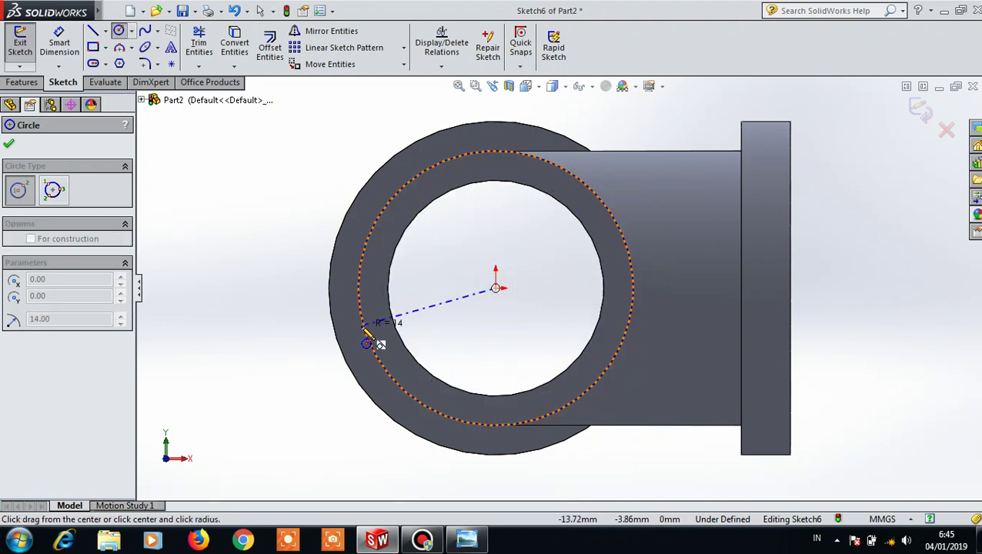
pyautogui.click(367, 342)
pyautogui.click(496, 290)
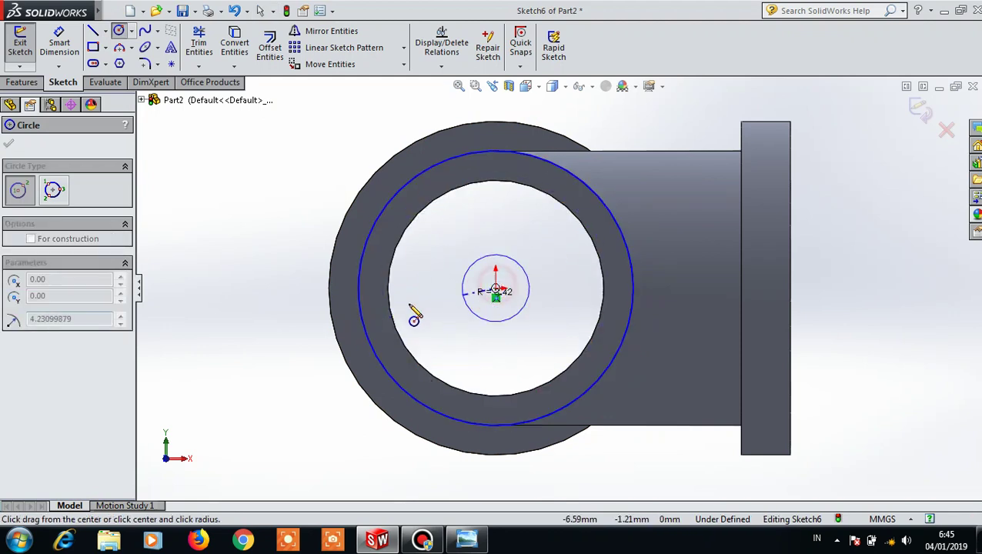
pyautogui.click(331, 308)
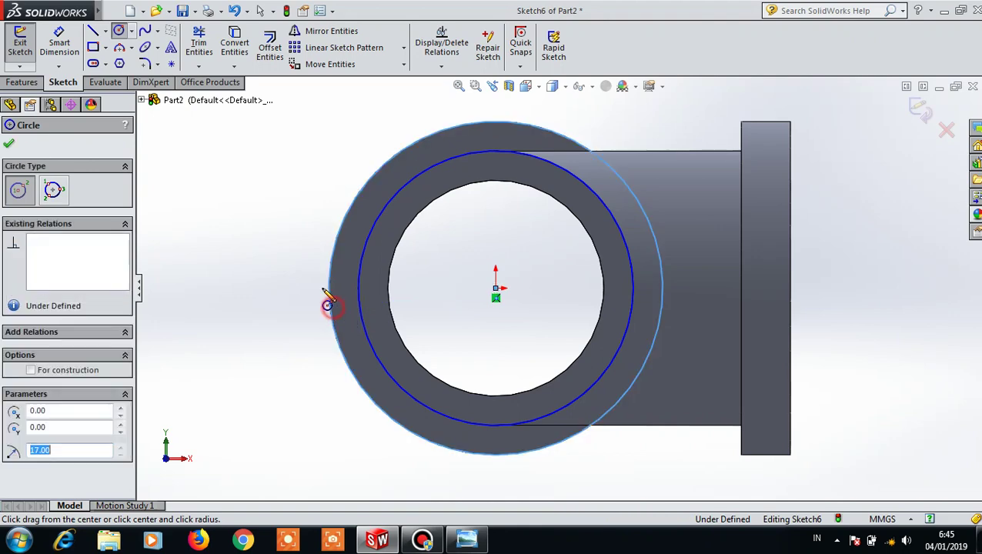
pyautogui.click(8, 144)
# - Extrude the ring 5 mm in the reversed direction to form the Ø34 flange
pyautogui.click(29, 81)
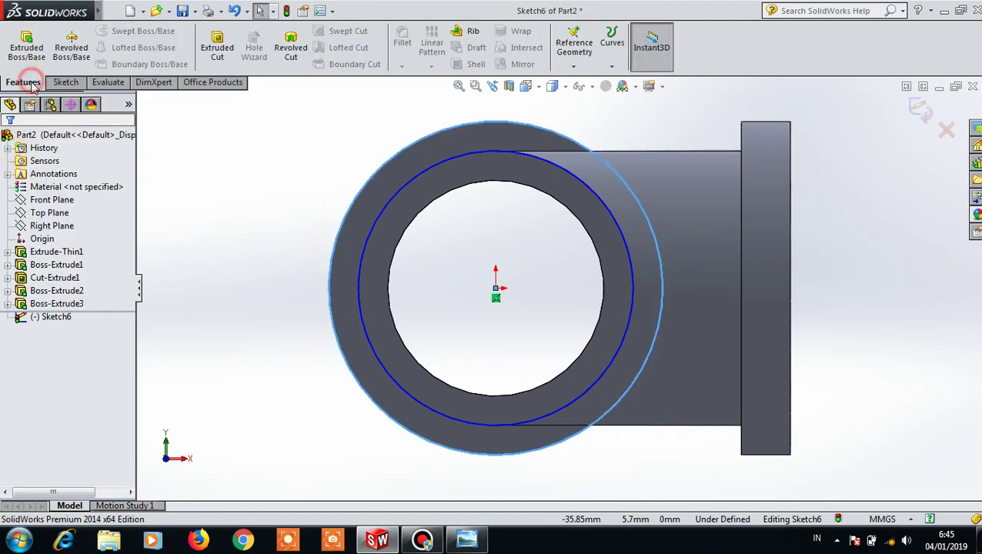
pyautogui.click(26, 46)
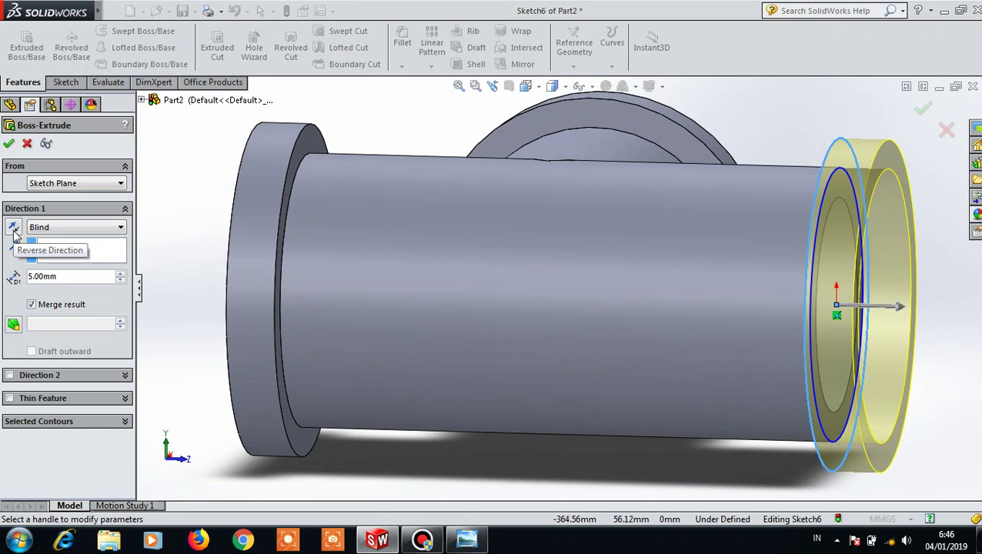
pyautogui.click(13, 229)
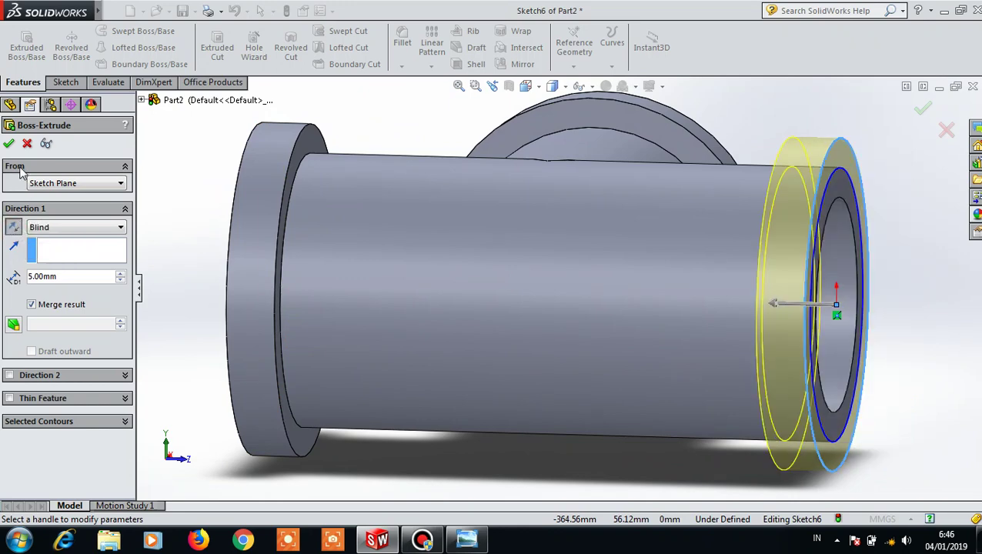
pyautogui.click(9, 144)
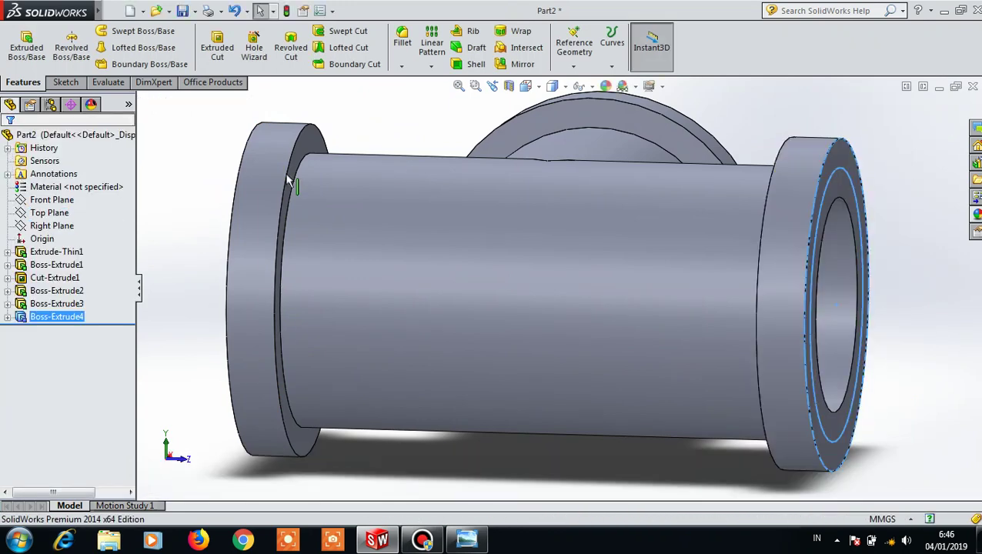
pyautogui.click(428, 115)
pyautogui.moveTo(885, 429); pyautogui.dragTo(778, 447, button='middle')
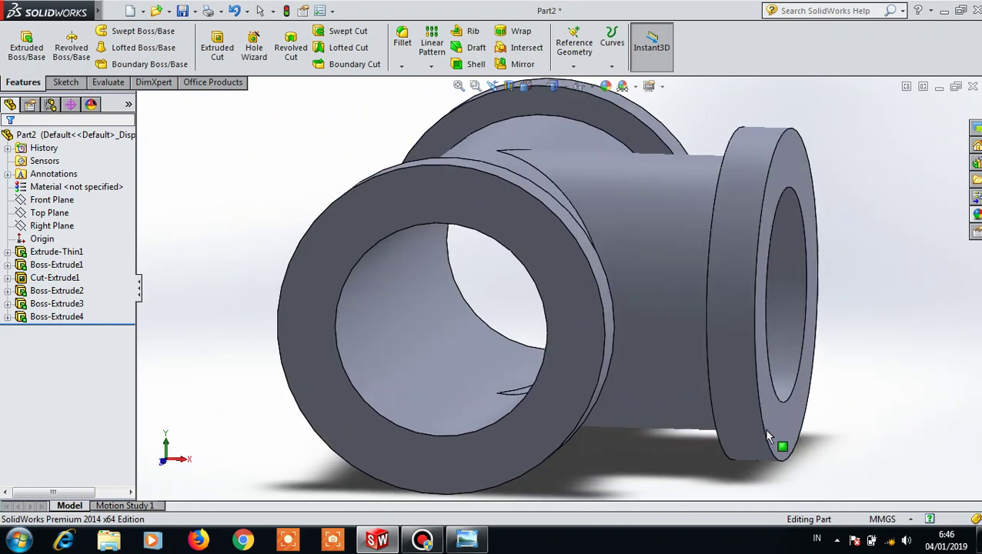
pyautogui.click(487, 537)
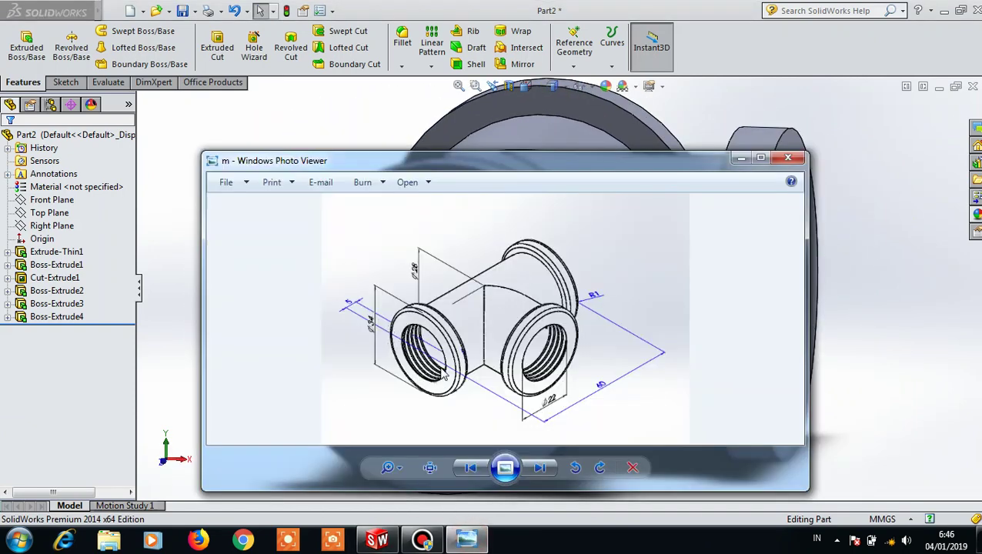
pyautogui.click(741, 158)
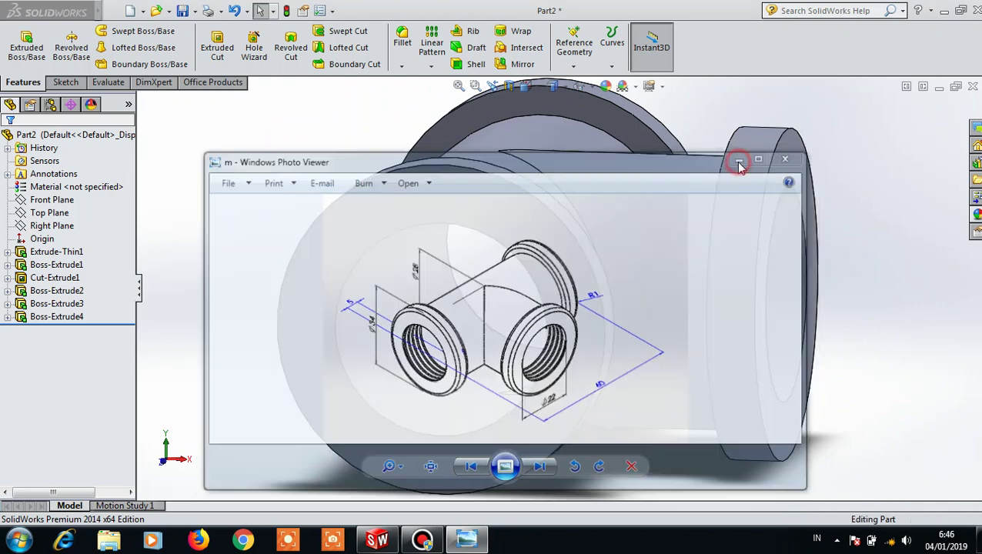
pyautogui.moveTo(891, 346)
pyautogui.mouseDown(button='middle')
pyautogui.moveTo(816, 378)
pyautogui.moveTo(561, 286)
pyautogui.moveTo(572, 237)
pyautogui.mouseUp(button='middle')
pyautogui.click(603, 242)
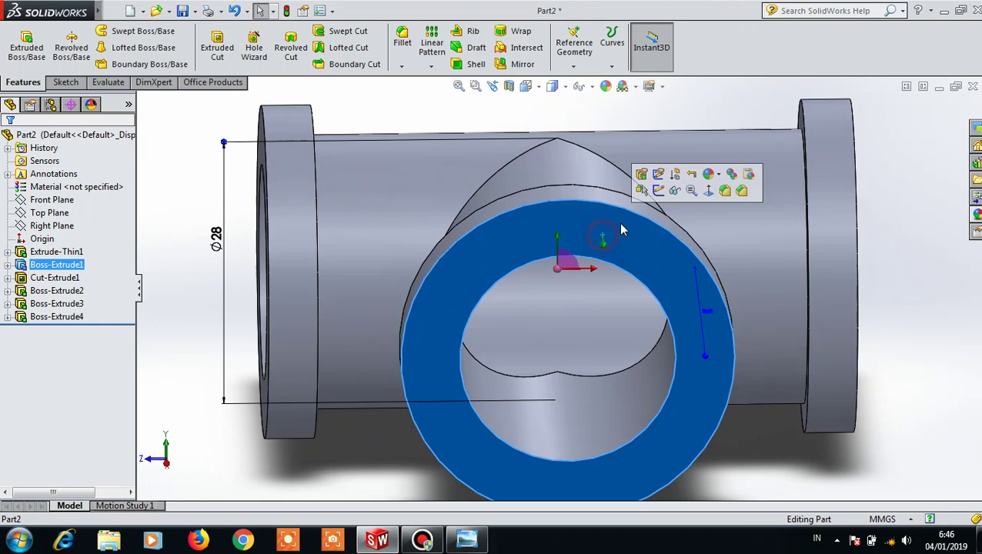
# - Check the ring's Ø28 diameter and start a sketch on the branch end face
pyautogui.click(712, 192)
pyautogui.click(556, 188)
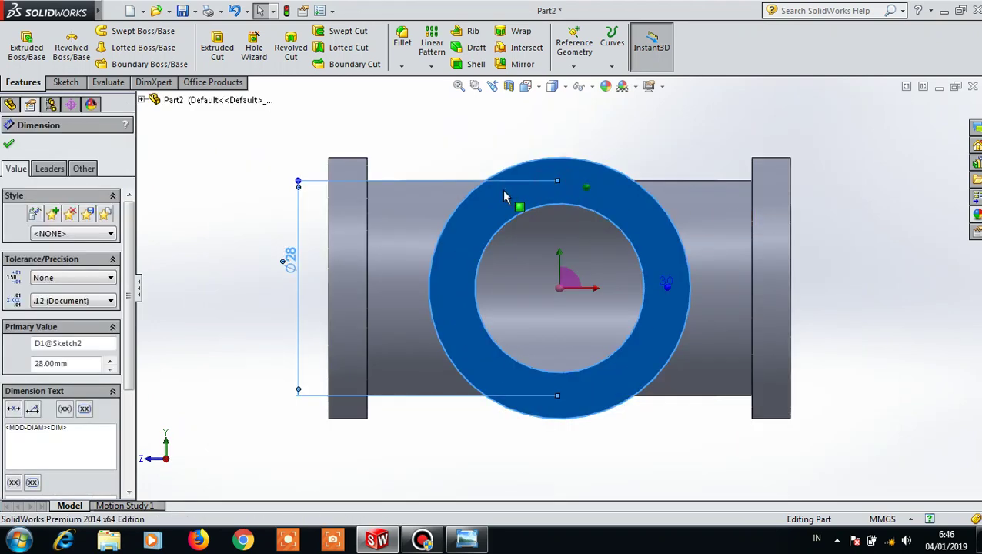
pyautogui.click(10, 144)
pyautogui.click(508, 219)
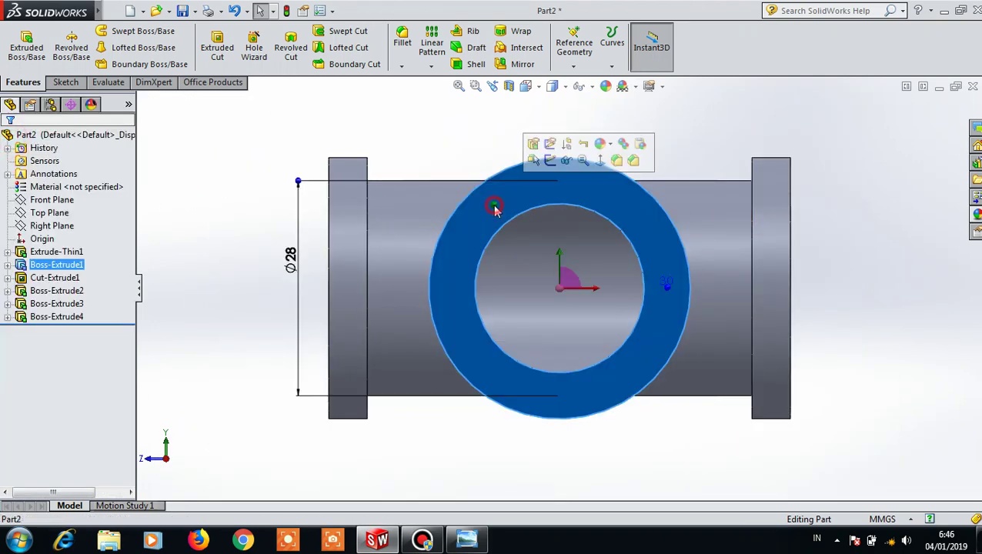
pyautogui.click(551, 162)
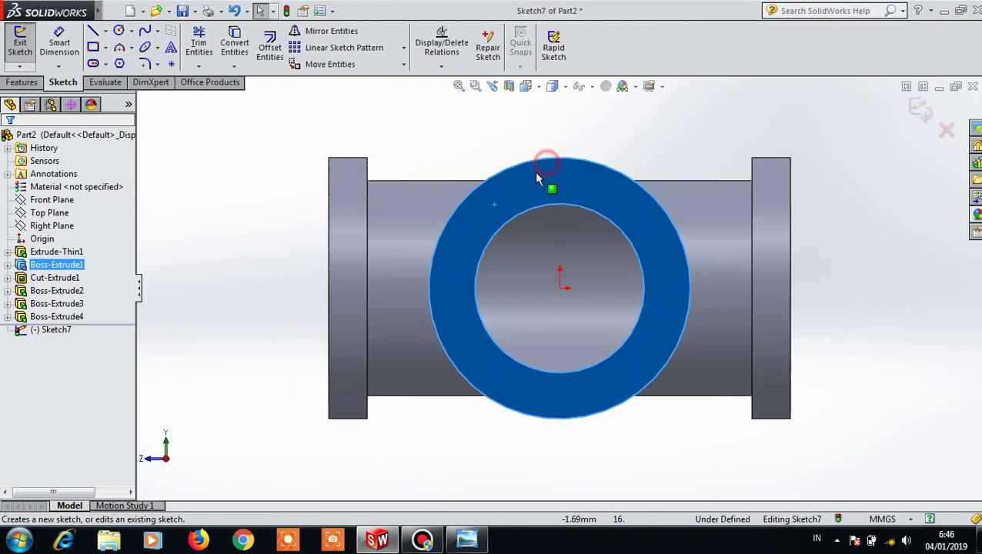
# - Draw an origin-centred circle of 11 mm radius and verify its 22 mm diameter
pyautogui.click(118, 30)
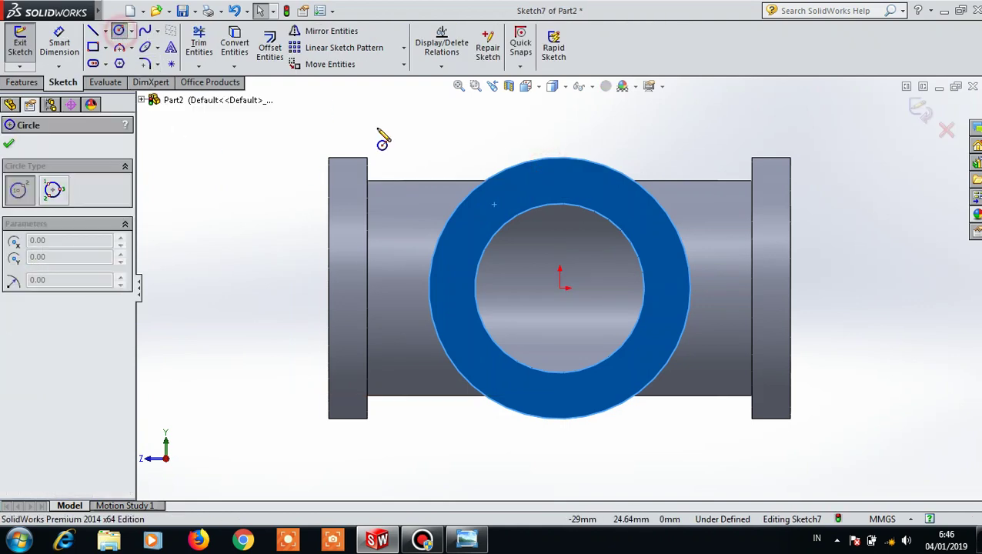
pyautogui.click(559, 287)
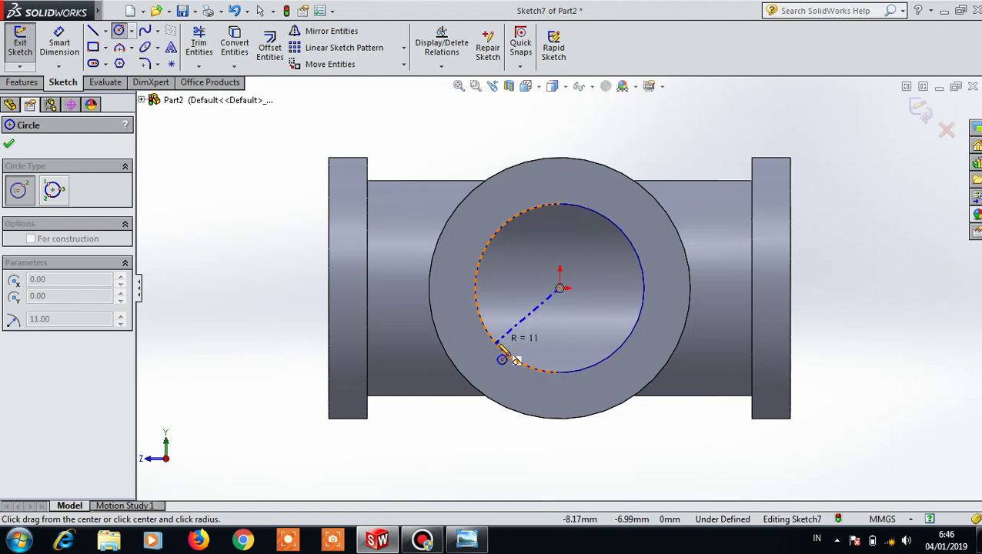
pyautogui.click(502, 359)
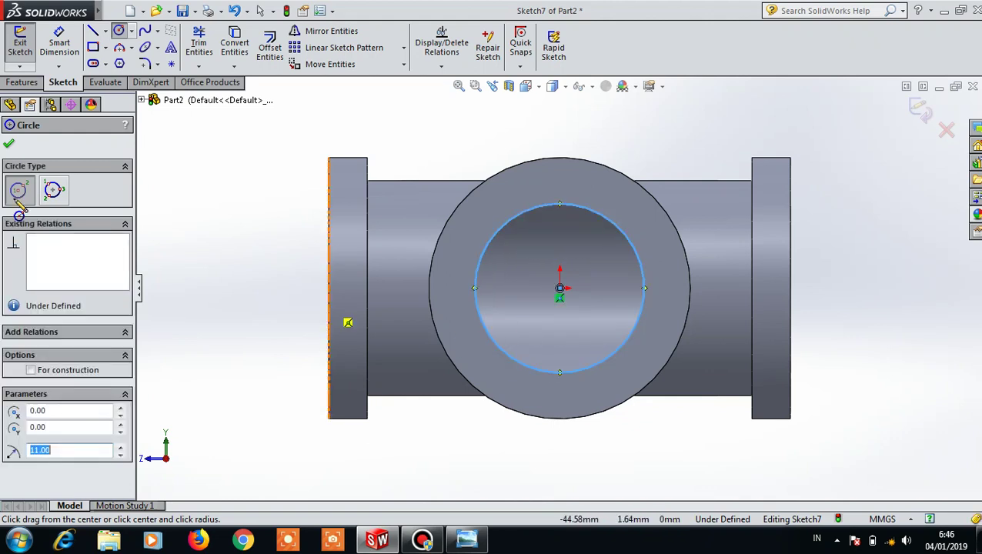
pyautogui.click(8, 145)
pyautogui.click(59, 42)
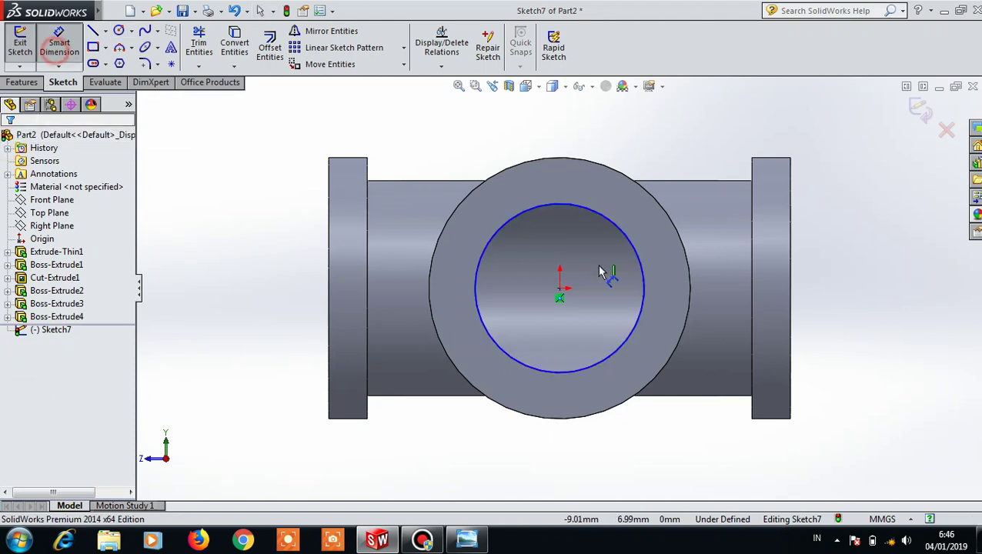
pyautogui.click(516, 368)
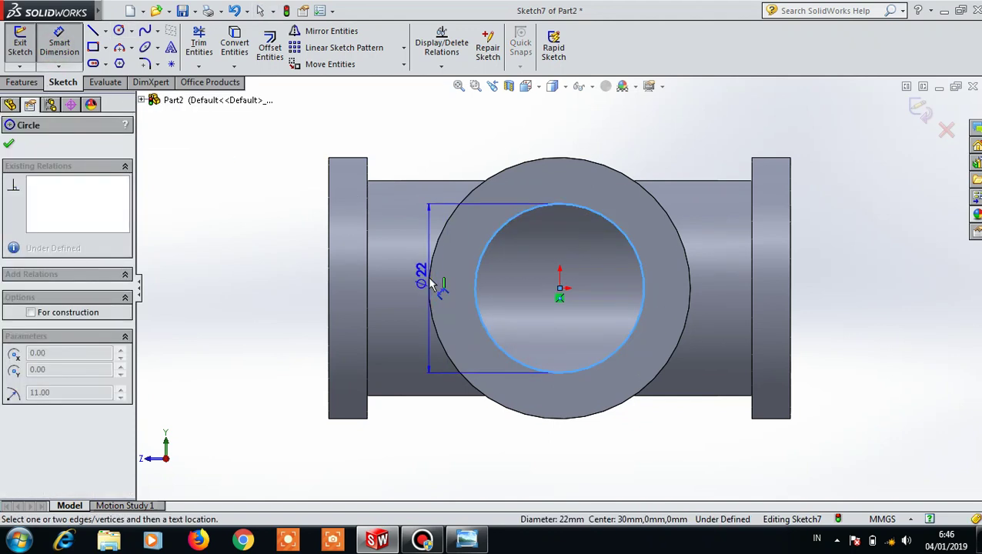
pyautogui.press('Escape')
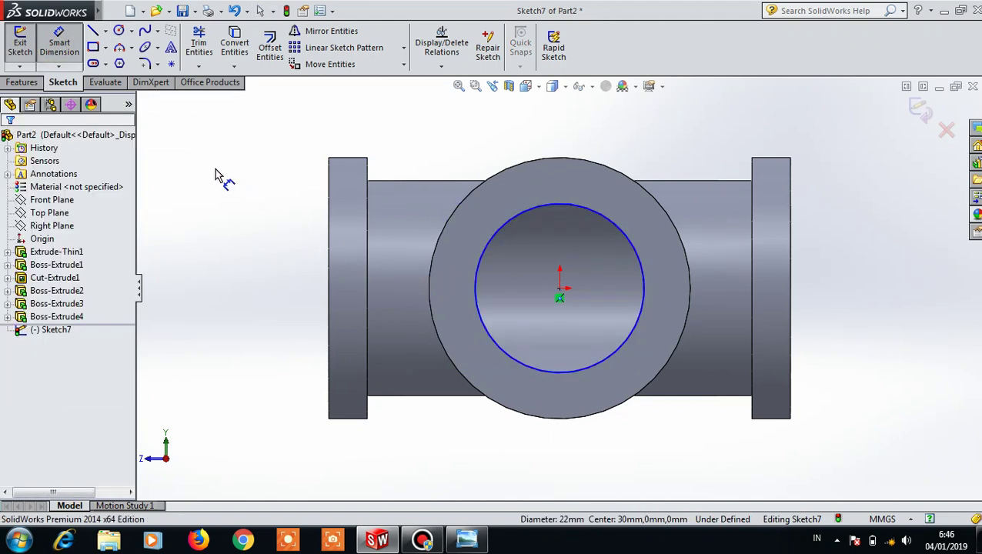
pyautogui.click(22, 83)
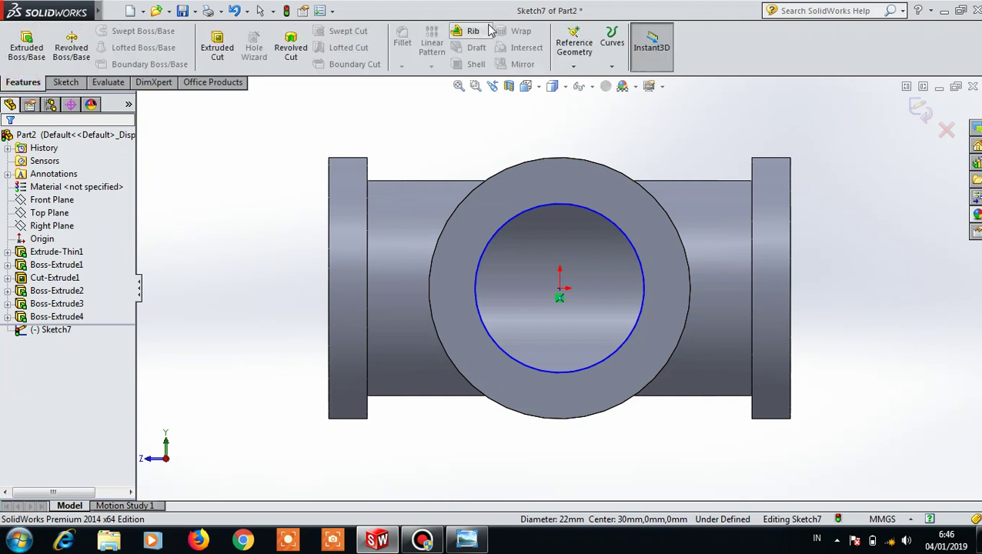
# - Create a helix from the 22 mm circle: 2 mm pitch, 5 reversed clockwise revolutions
pyautogui.click(615, 67)
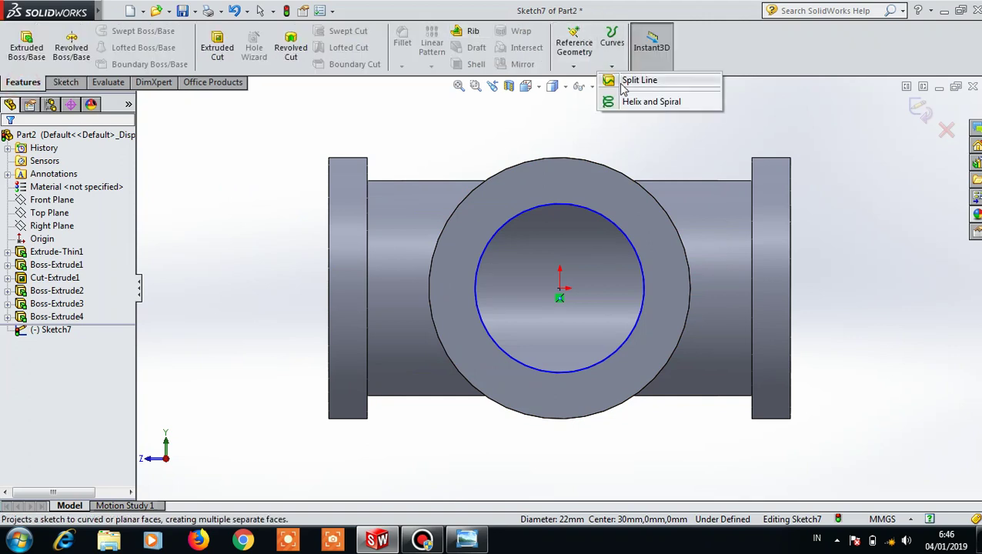
pyautogui.click(636, 103)
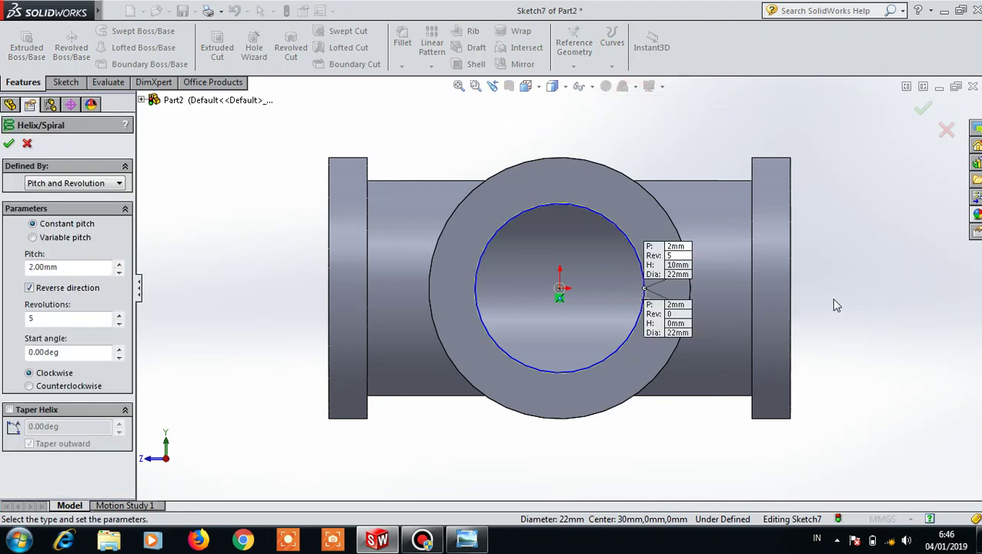
pyautogui.moveTo(862, 298); pyautogui.dragTo(762, 335, button='middle')
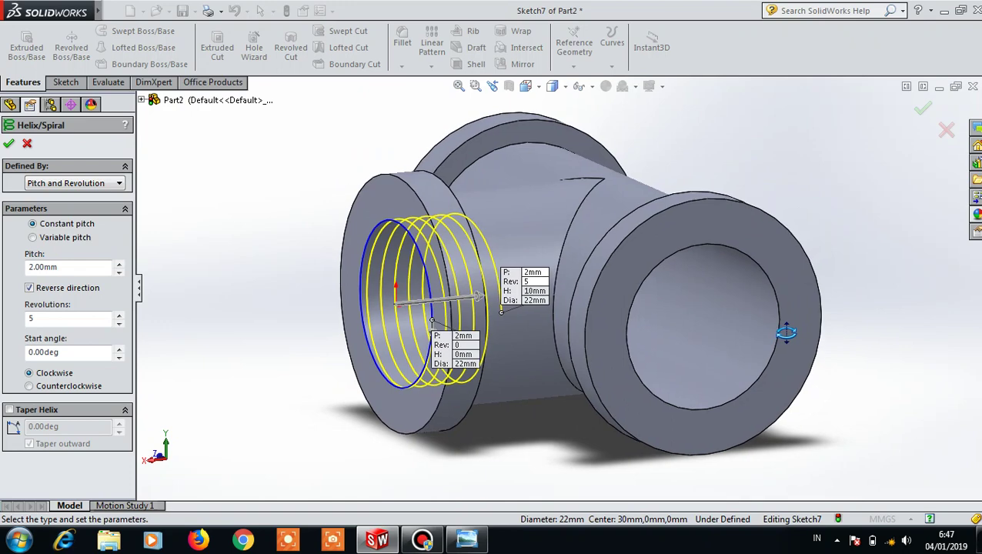
pyautogui.click(35, 267)
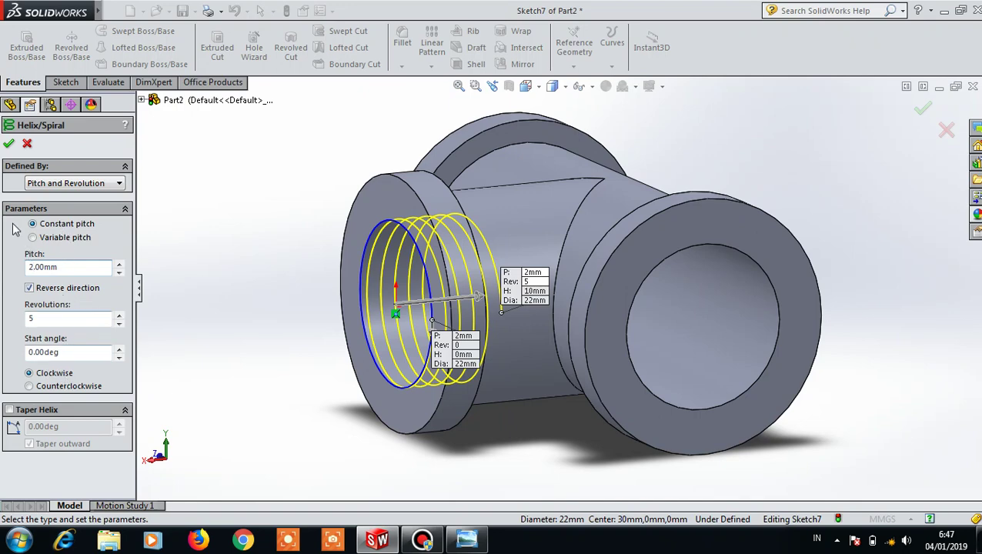
pyautogui.click(8, 145)
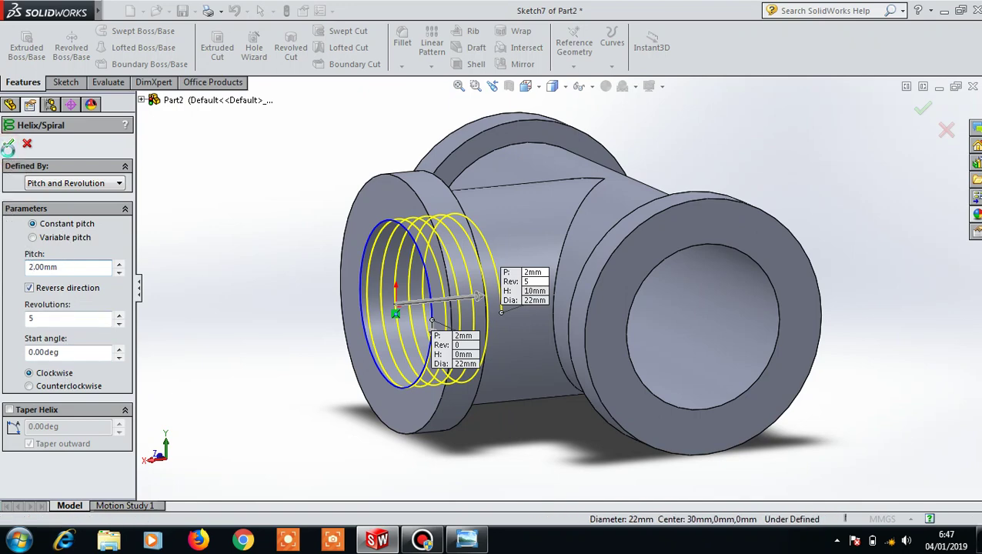
pyautogui.click(539, 87)
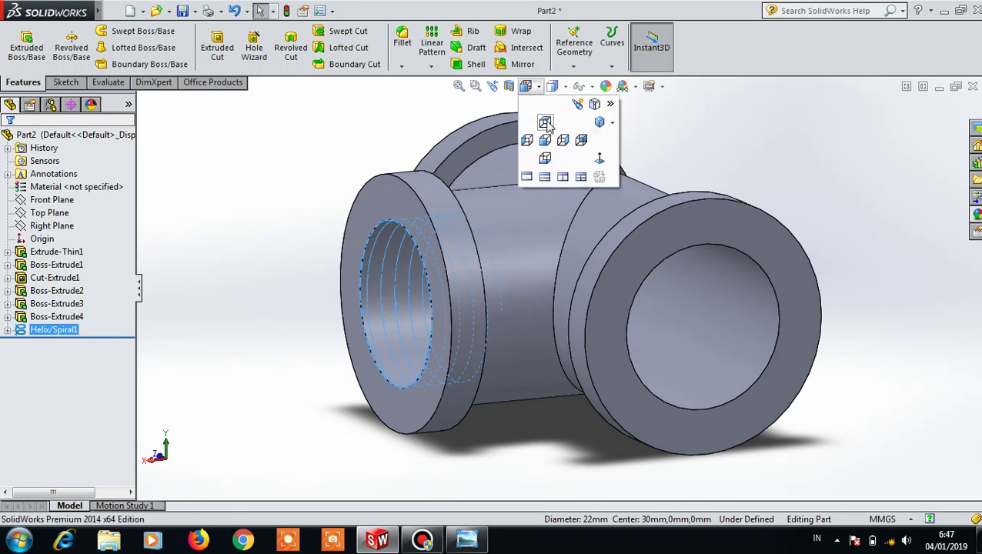
# - From the top view, draw a 3-sided polygon on the flange end face
pyautogui.click(546, 124)
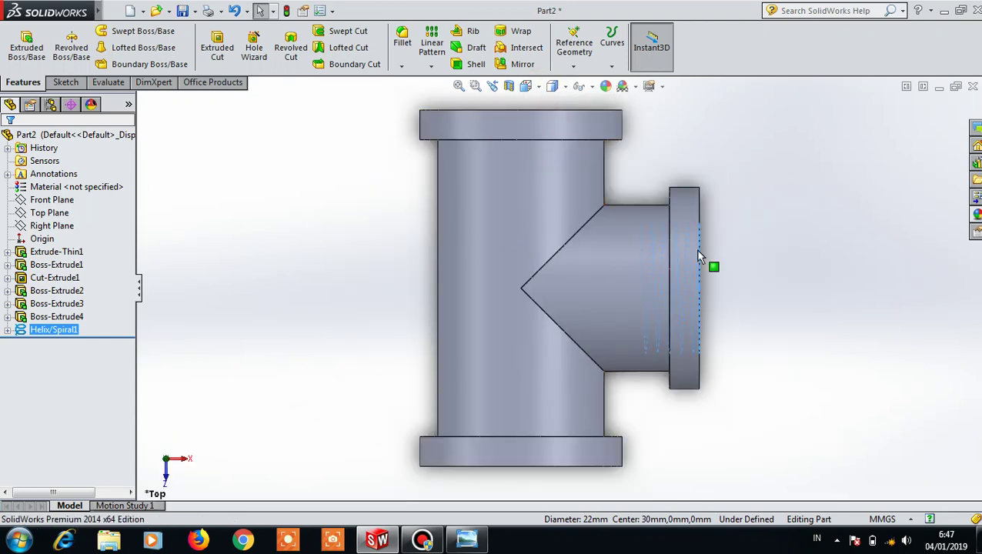
pyautogui.scroll(-2, 699, 257)
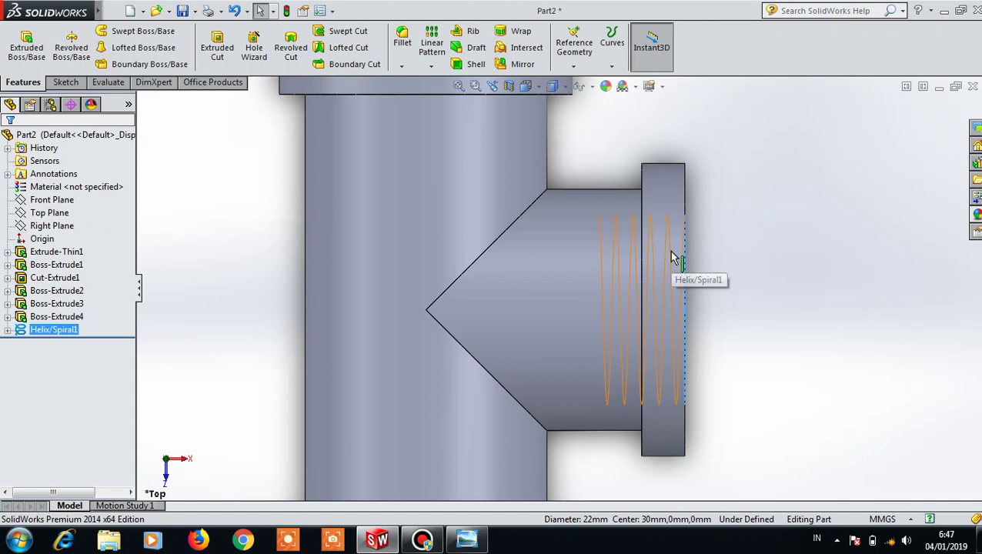
pyautogui.click(681, 270)
pyautogui.click(54, 83)
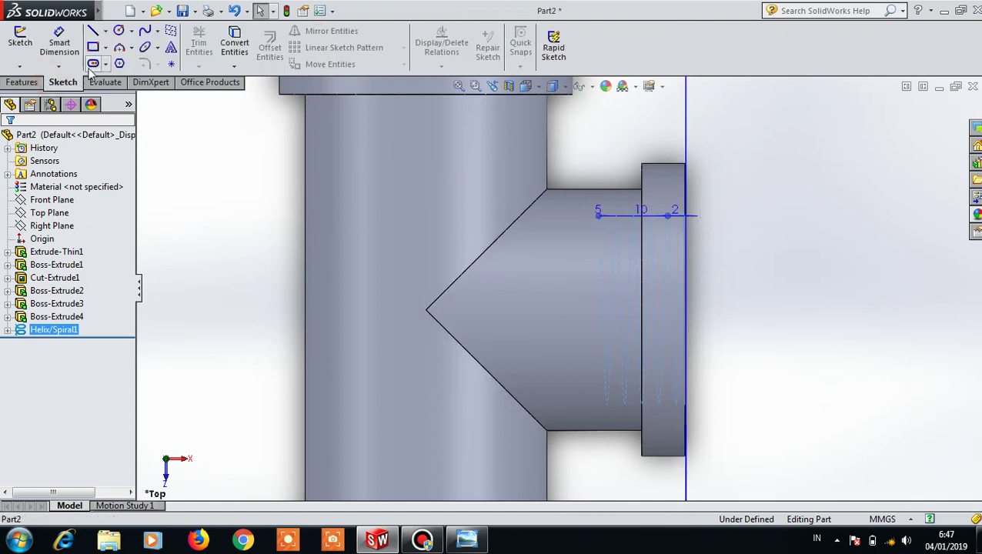
pyautogui.click(119, 64)
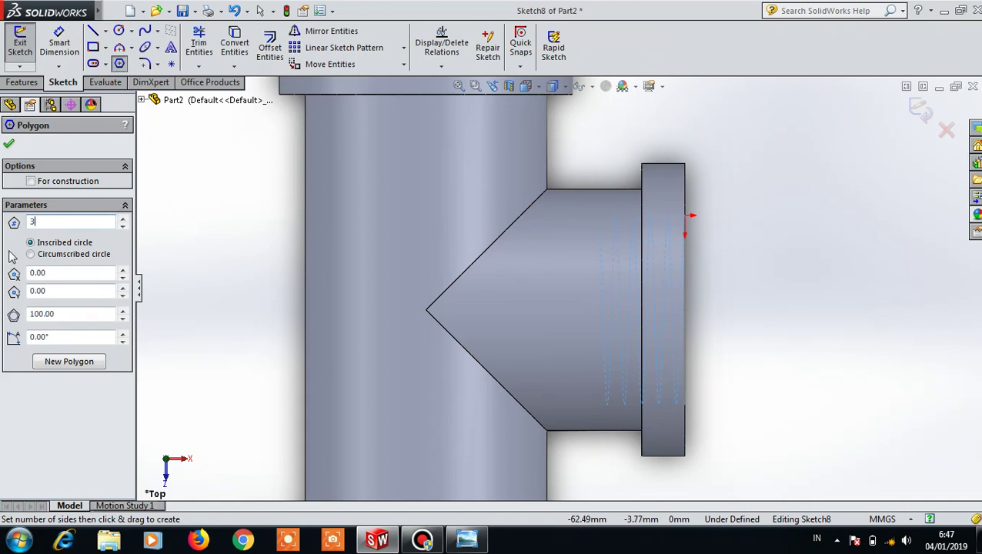
pyautogui.click(9, 145)
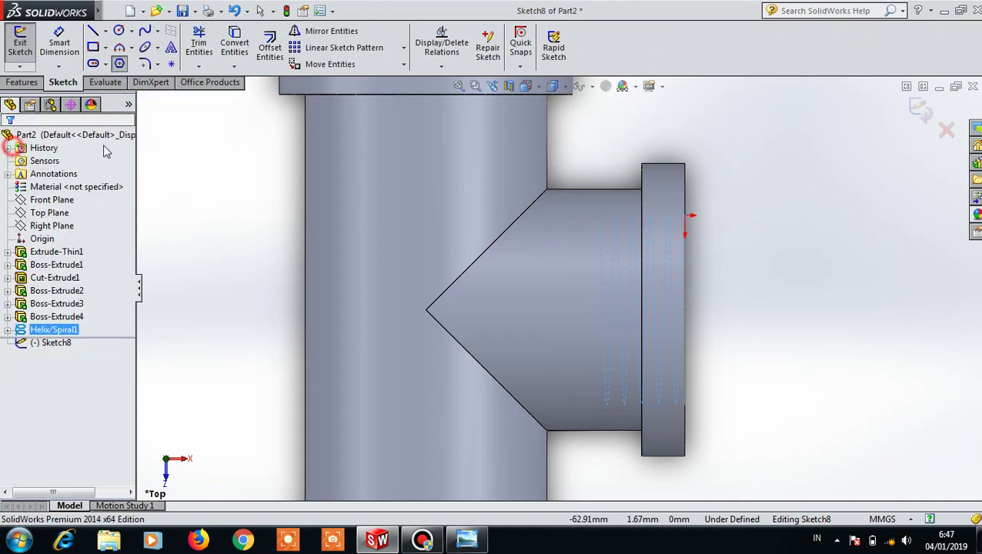
pyautogui.scroll(-2, 714, 229)
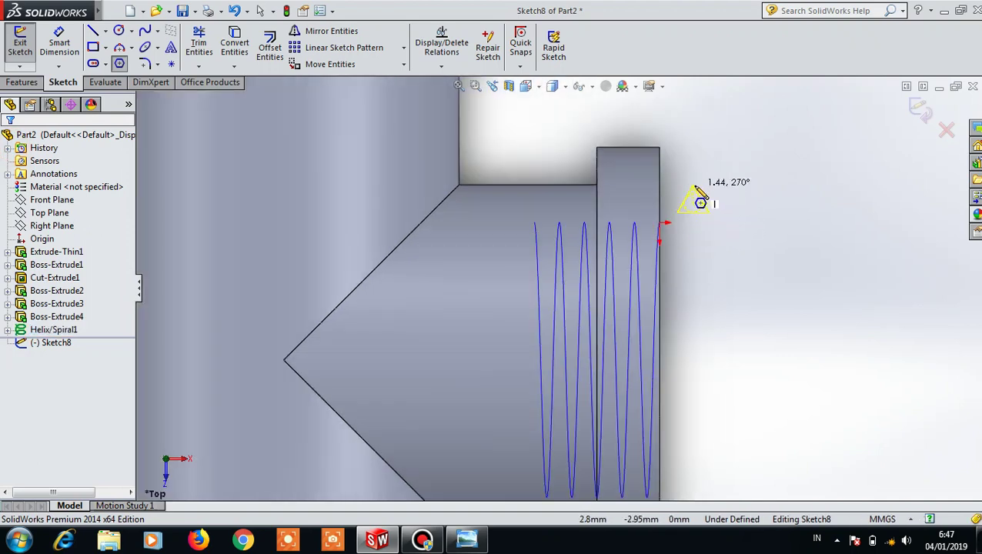
pyautogui.click(697, 191)
# - Dimension a triangle side to 1 mm, snap it onto the helix start, and exit the sketch
pyautogui.press('d')
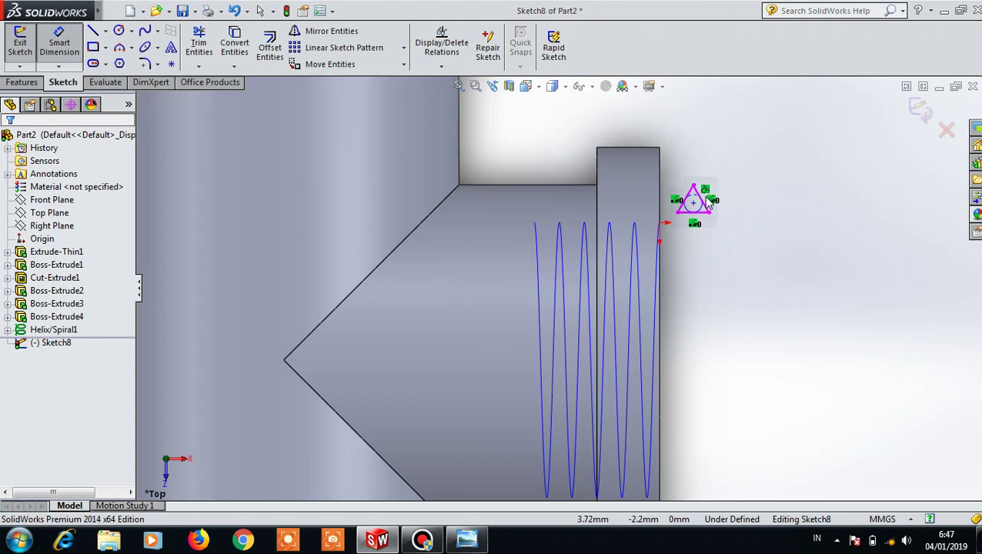
pyautogui.click(704, 200)
pyautogui.click(724, 179)
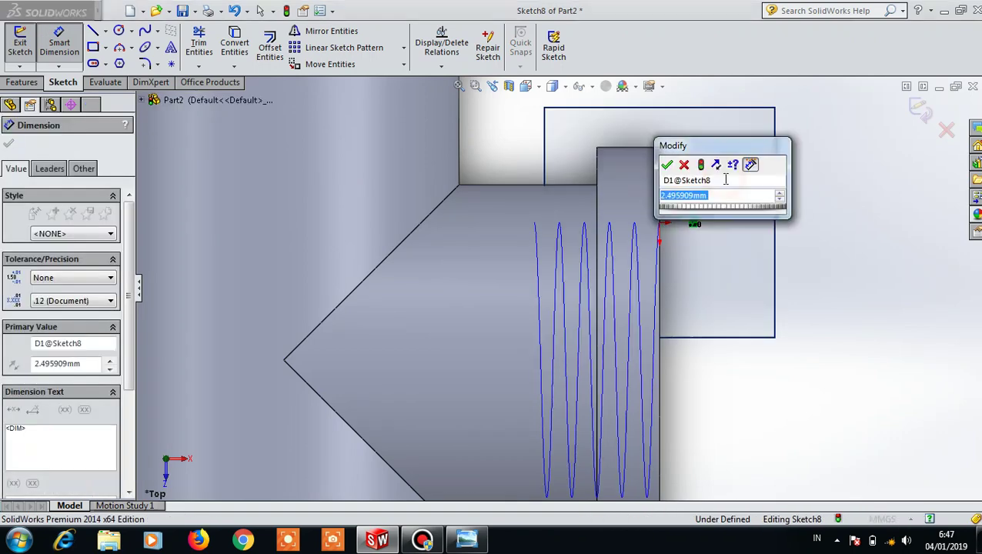
pyautogui.write('1')
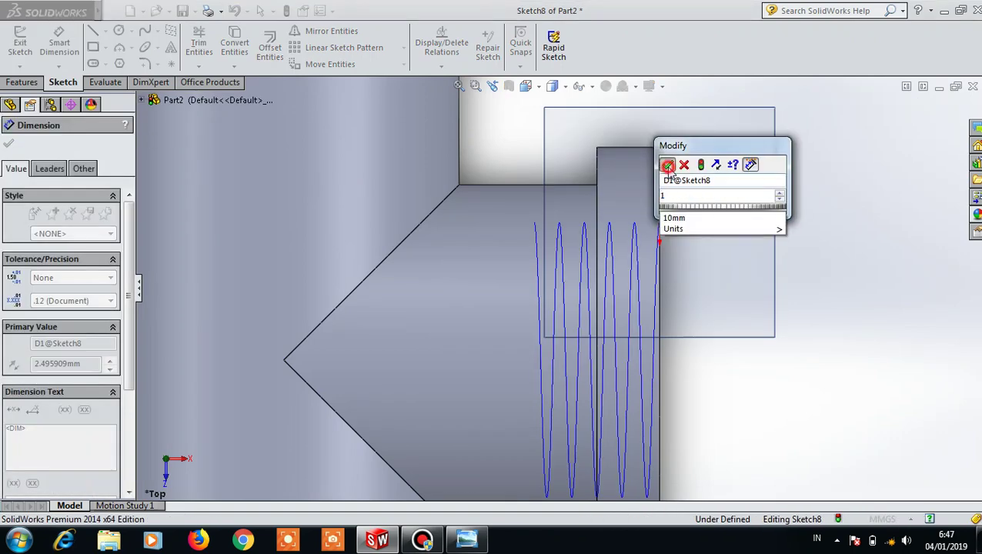
pyautogui.click(668, 166)
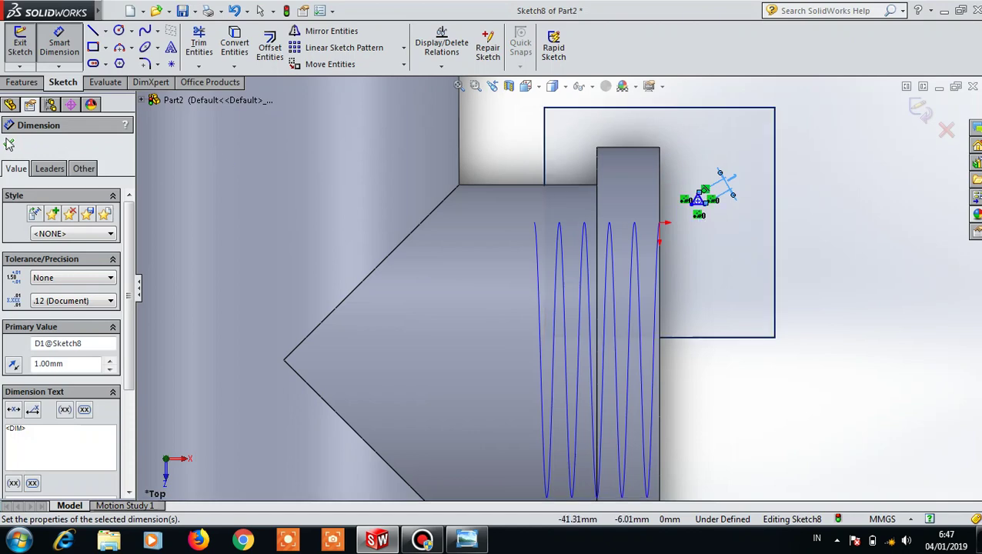
pyautogui.click(9, 145)
pyautogui.scroll(-3, 697, 196)
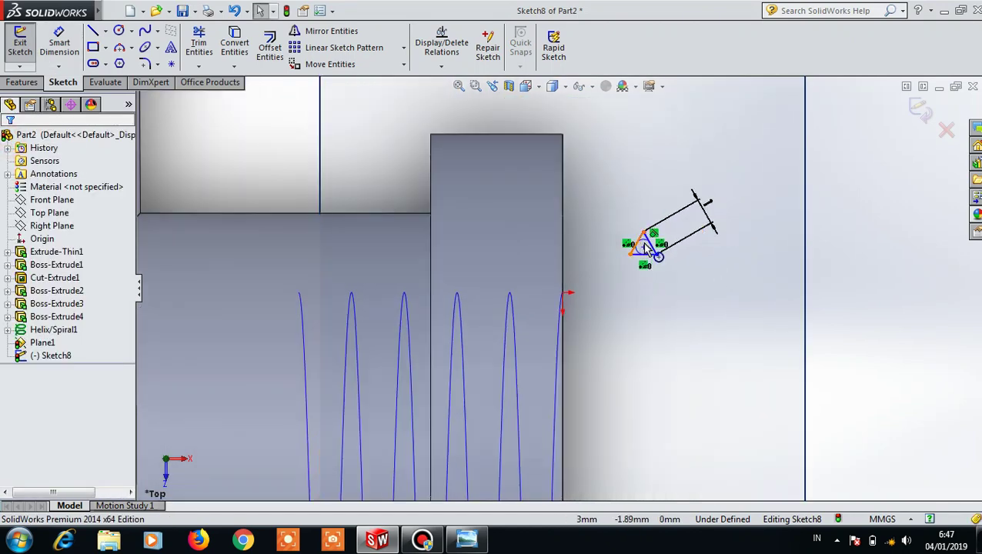
pyautogui.moveTo(647, 254); pyautogui.dragTo(537, 288)
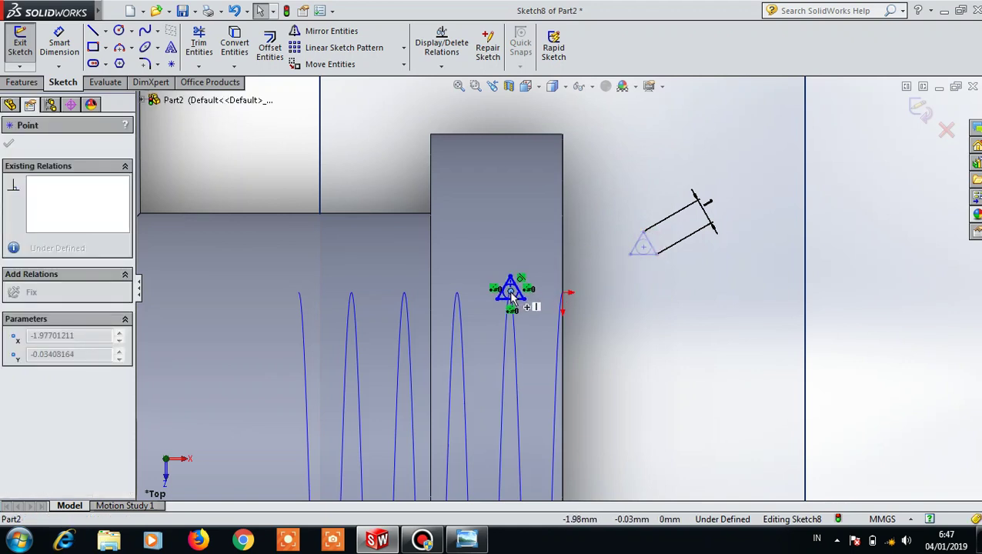
pyautogui.moveTo(512, 297); pyautogui.dragTo(512, 296)
pyautogui.click(8, 147)
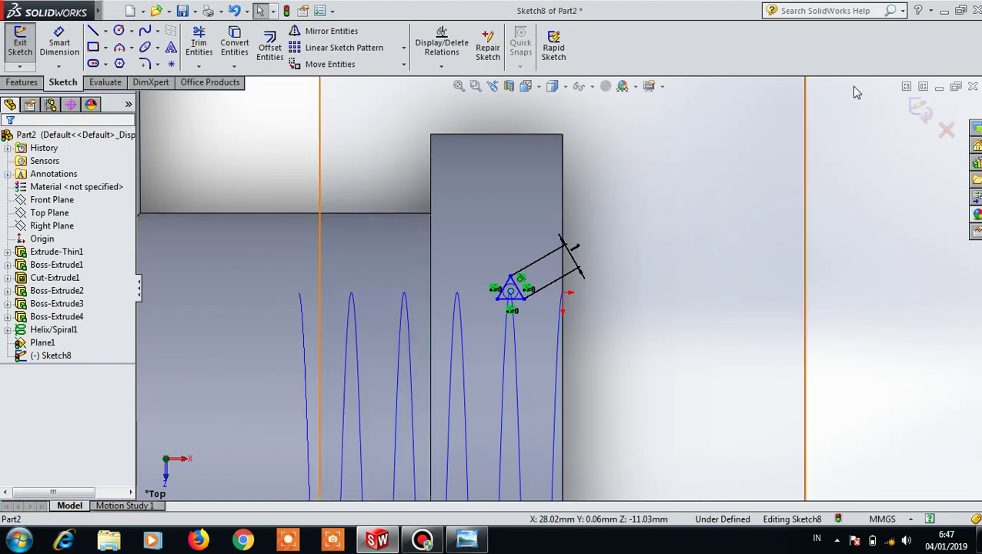
pyautogui.click(920, 110)
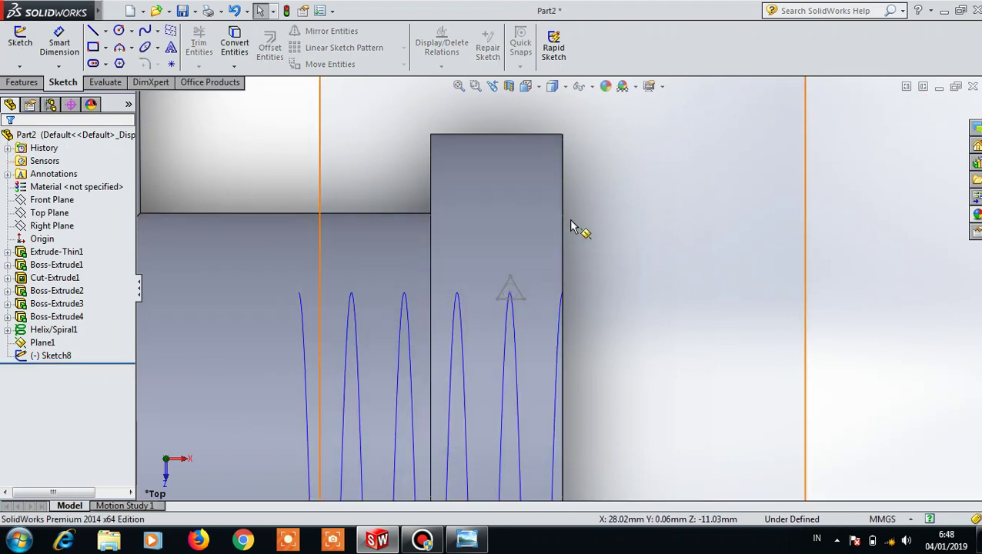
# - Hide Plane1 and sweep-cut the triangle Sketch8 along Helix/Spiral1 to thread the branch bore
pyautogui.click(724, 155)
pyautogui.click(794, 107)
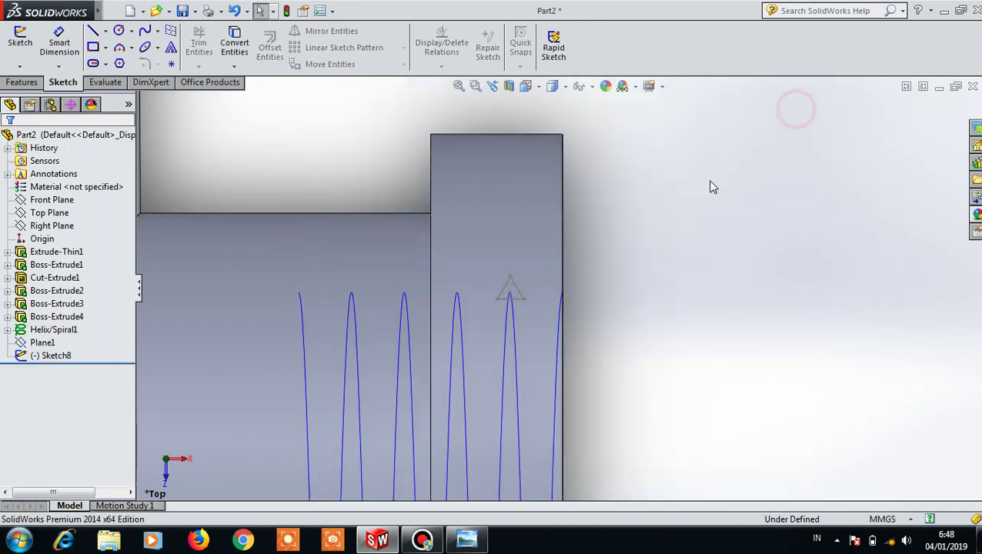
pyautogui.click(31, 83)
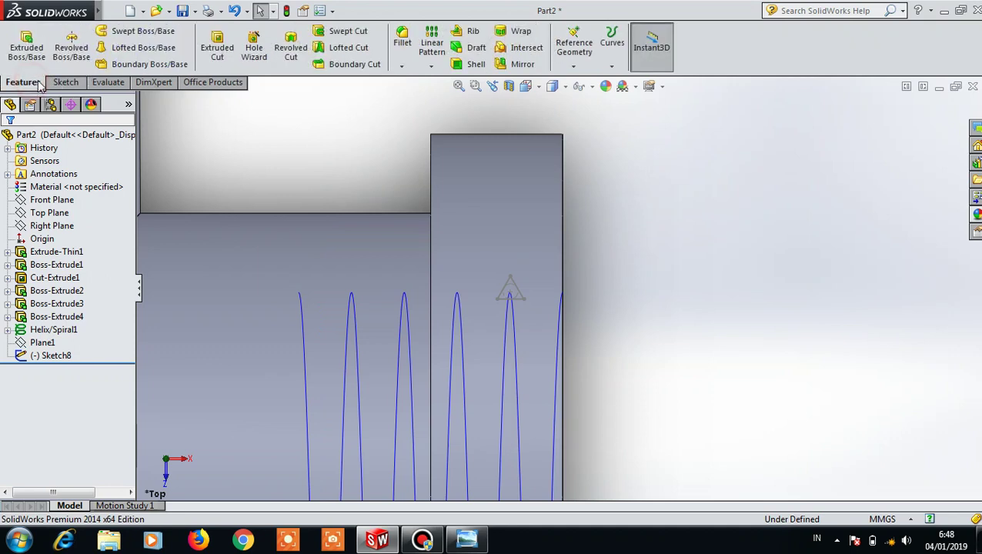
pyautogui.click(343, 34)
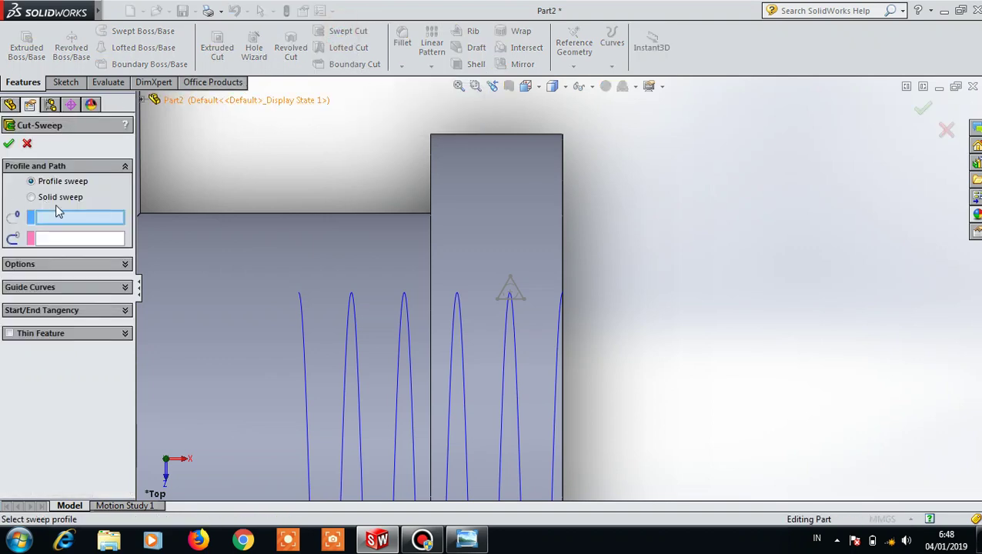
pyautogui.click(506, 291)
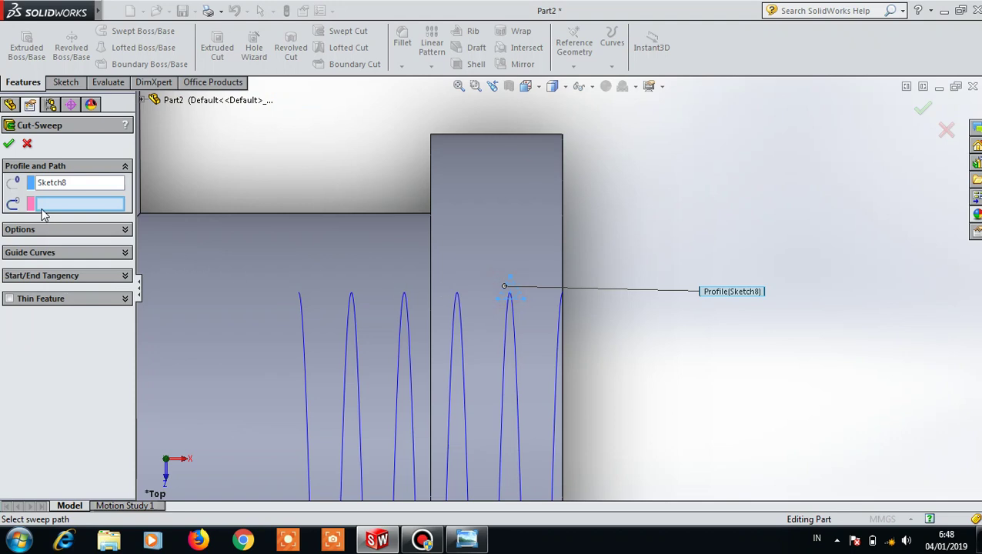
pyautogui.click(511, 344)
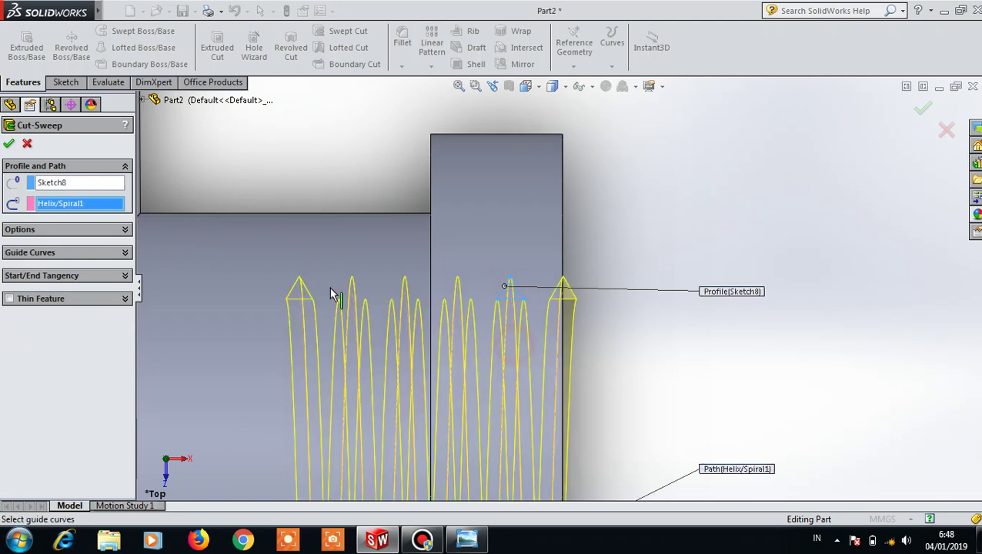
pyautogui.click(8, 146)
pyautogui.scroll(-2, 720, 340)
pyautogui.scroll(3, 716, 346)
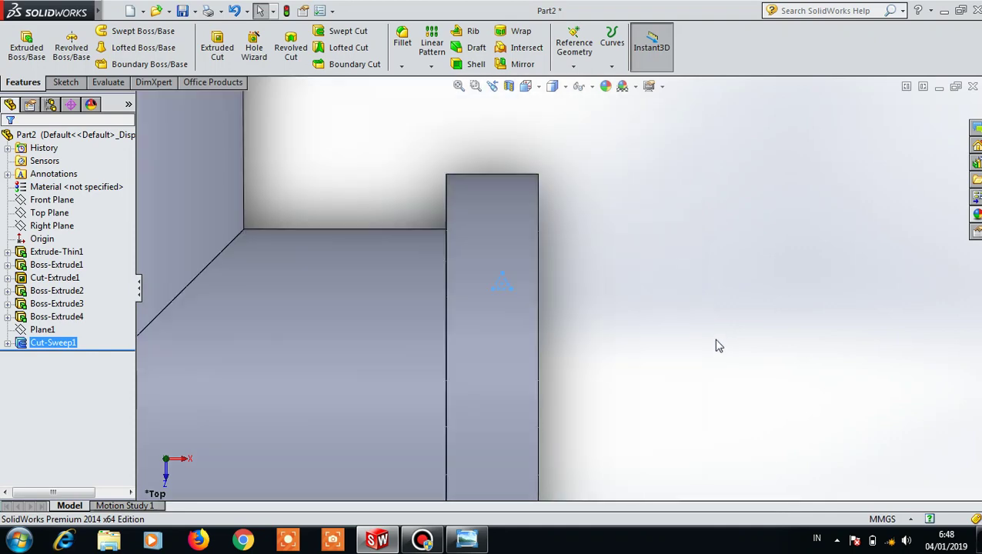
pyautogui.scroll(3, 716, 346)
# - Sketch a 22 mm origin-centred circle on the main pipe's end face along the bore edge
pyautogui.click(785, 374)
pyautogui.moveTo(794, 388)
pyautogui.mouseDown(button='middle')
pyautogui.moveTo(739, 254)
pyautogui.moveTo(694, 411)
pyautogui.mouseUp(button='middle')
pyautogui.scroll(2, 672, 384)
pyautogui.moveTo(811, 216)
pyautogui.mouseDown(button='middle')
pyautogui.moveTo(774, 228)
pyautogui.moveTo(693, 217)
pyautogui.moveTo(697, 188)
pyautogui.mouseUp(button='middle')
pyautogui.click(697, 188)
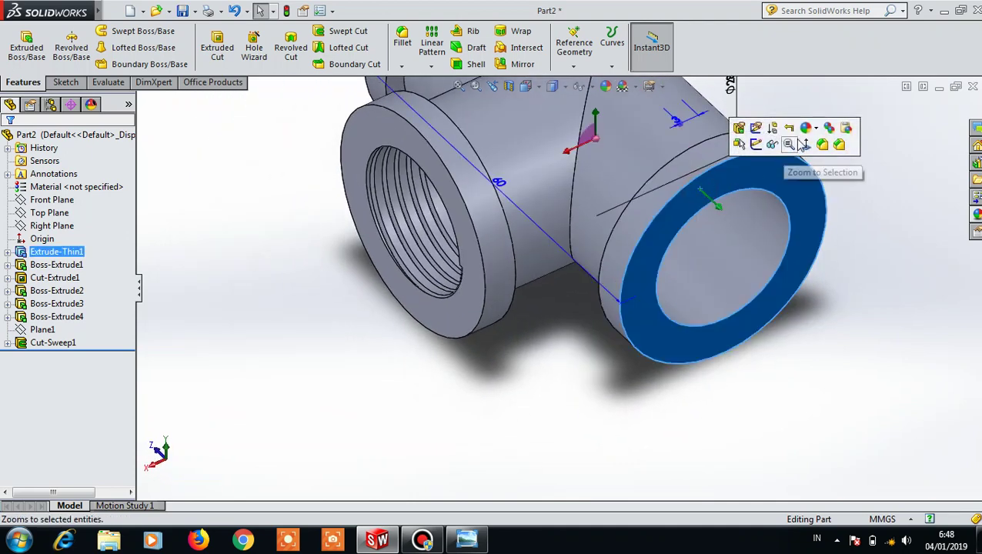
pyautogui.click(822, 144)
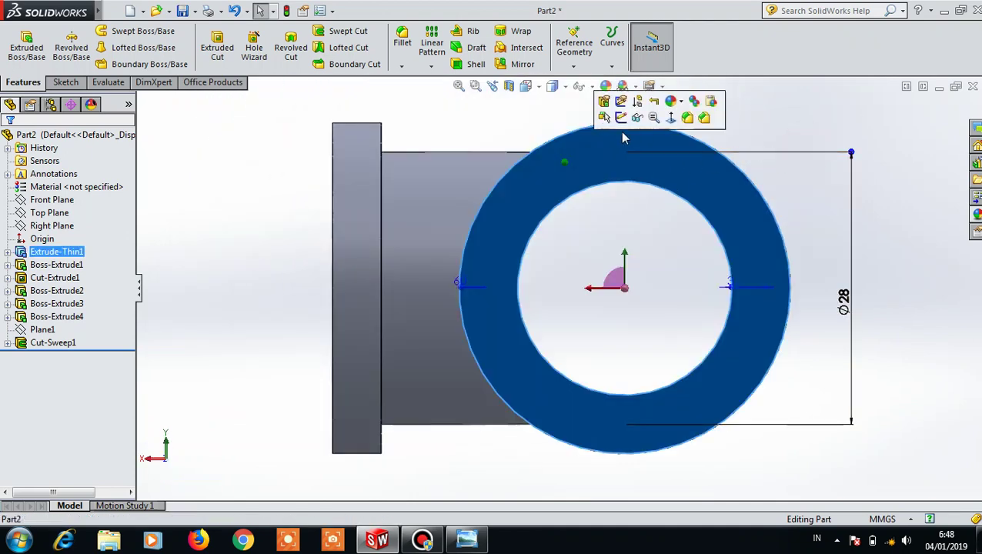
pyautogui.click(620, 117)
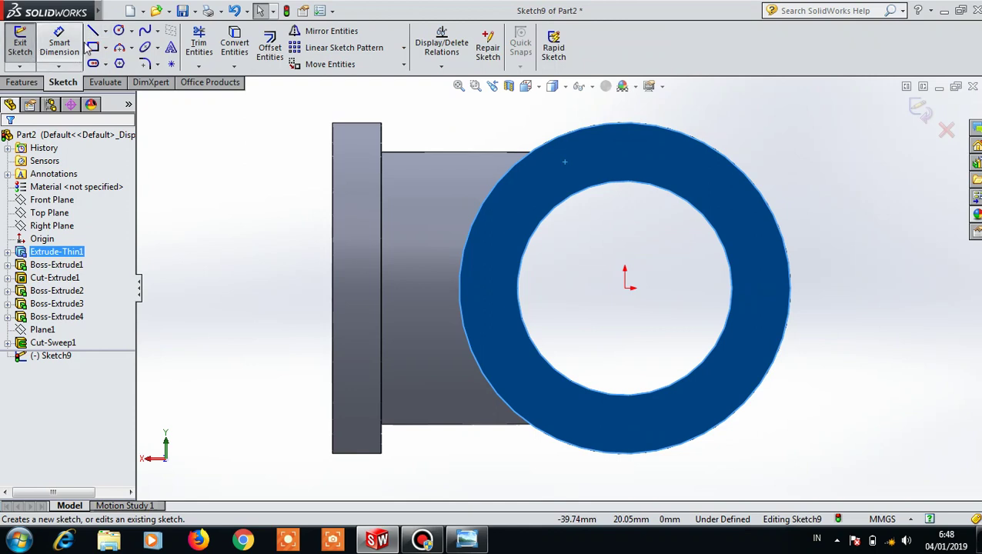
pyautogui.click(118, 30)
pyautogui.click(625, 287)
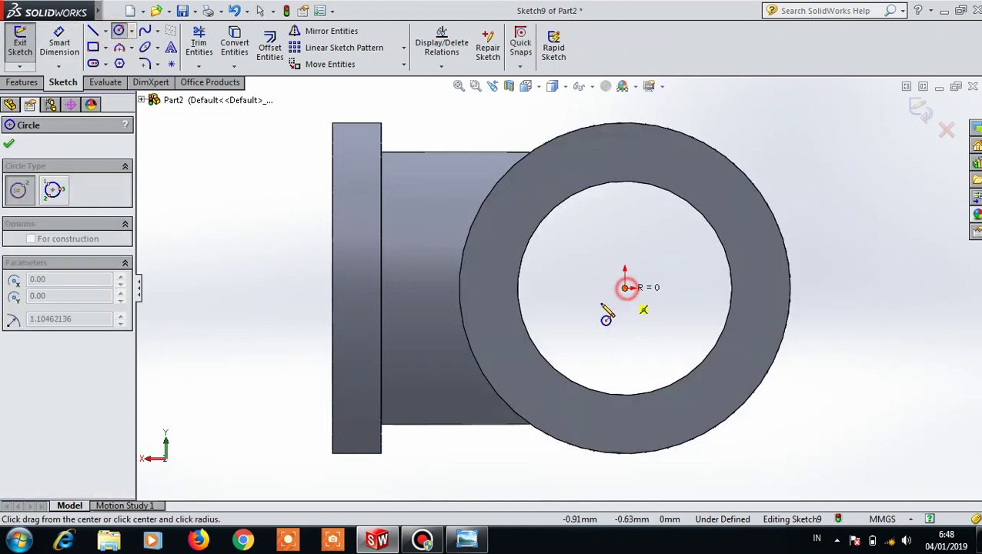
pyautogui.click(528, 338)
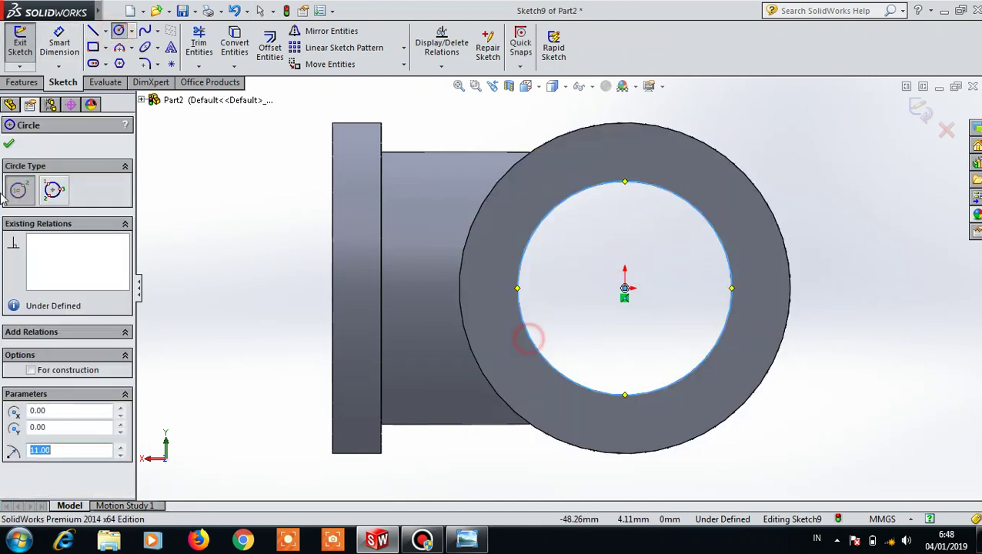
pyautogui.click(9, 146)
# - Create a helix from that circle with 2 mm pitch and 5 clockwise revolutions
pyautogui.click(23, 83)
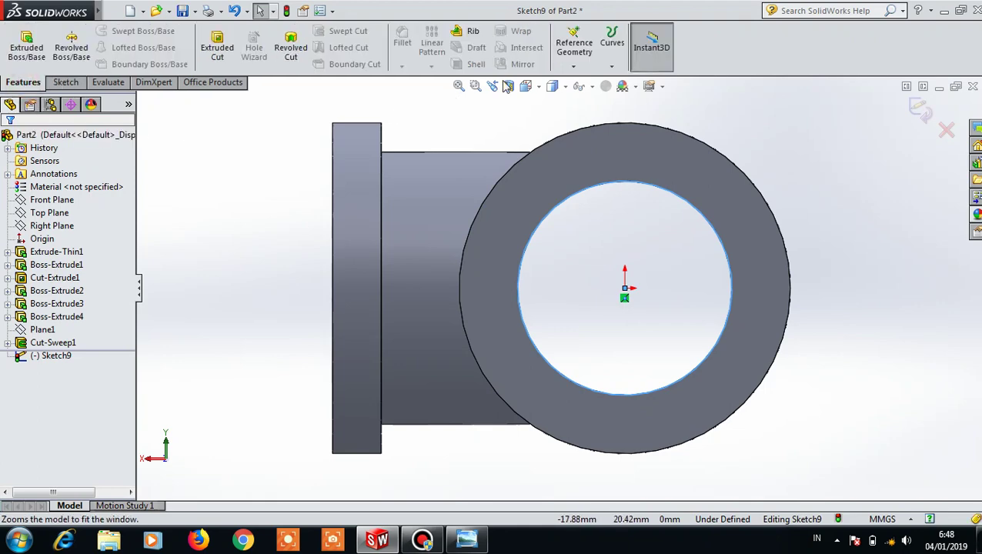
pyautogui.click(611, 65)
pyautogui.click(633, 100)
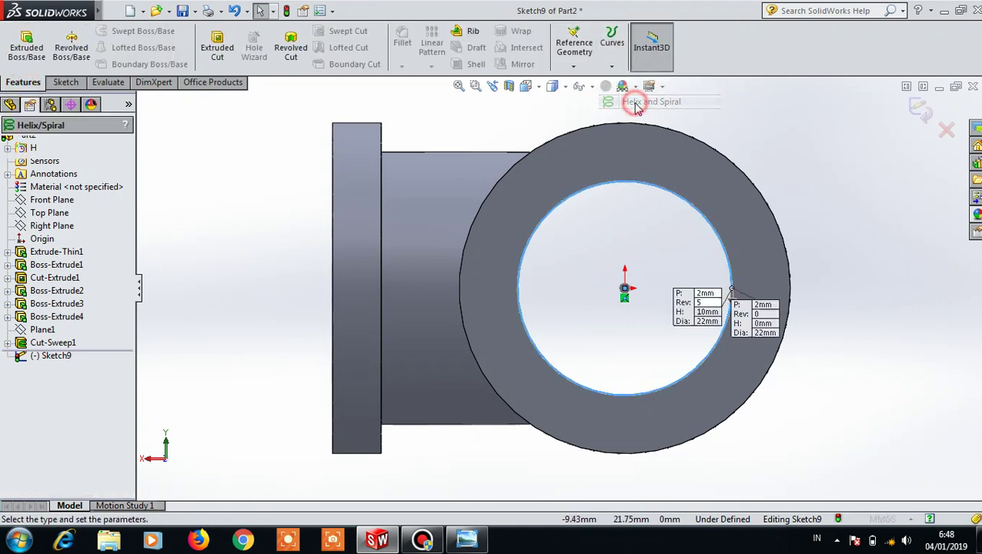
pyautogui.moveTo(902, 267); pyautogui.dragTo(847, 300, button='middle')
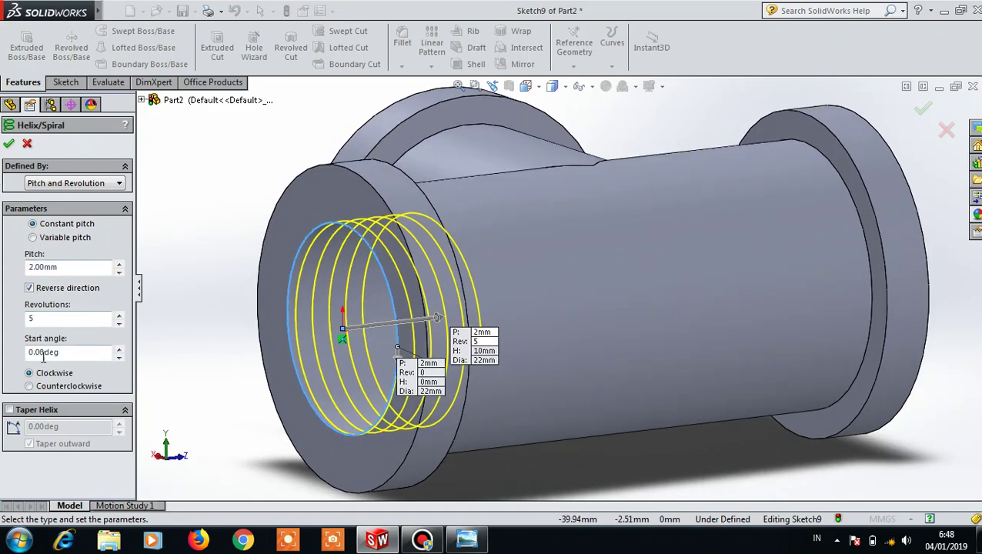
pyautogui.click(7, 145)
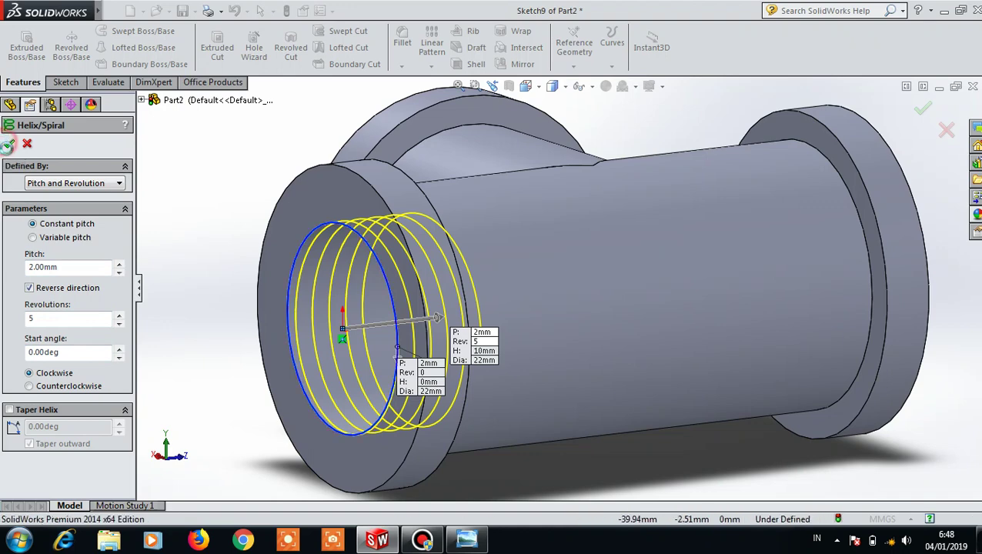
# - From the top view, select the helix and draw a 3-sided polygon on the flange
pyautogui.click(537, 88)
pyautogui.click(548, 123)
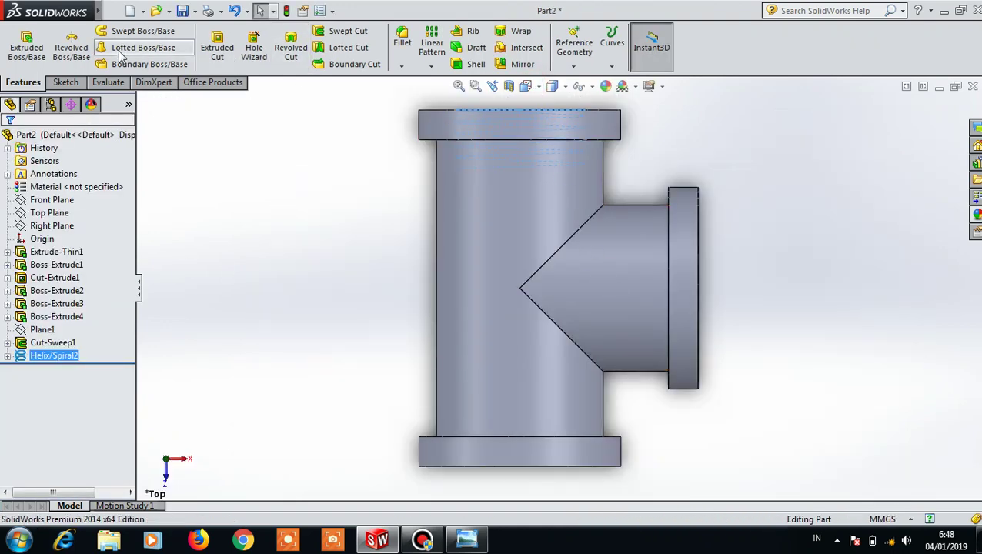
pyautogui.click(550, 126)
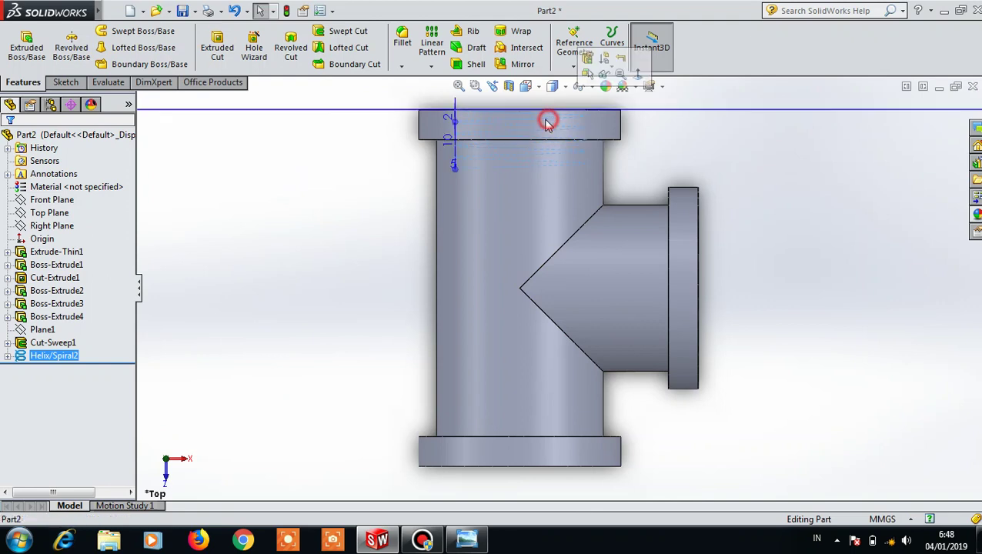
pyautogui.click(66, 82)
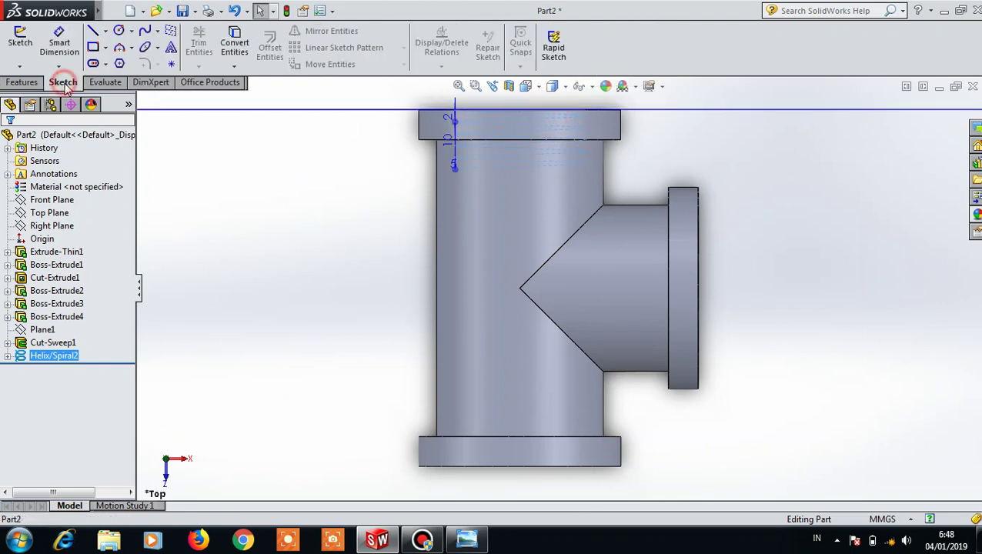
pyautogui.click(119, 64)
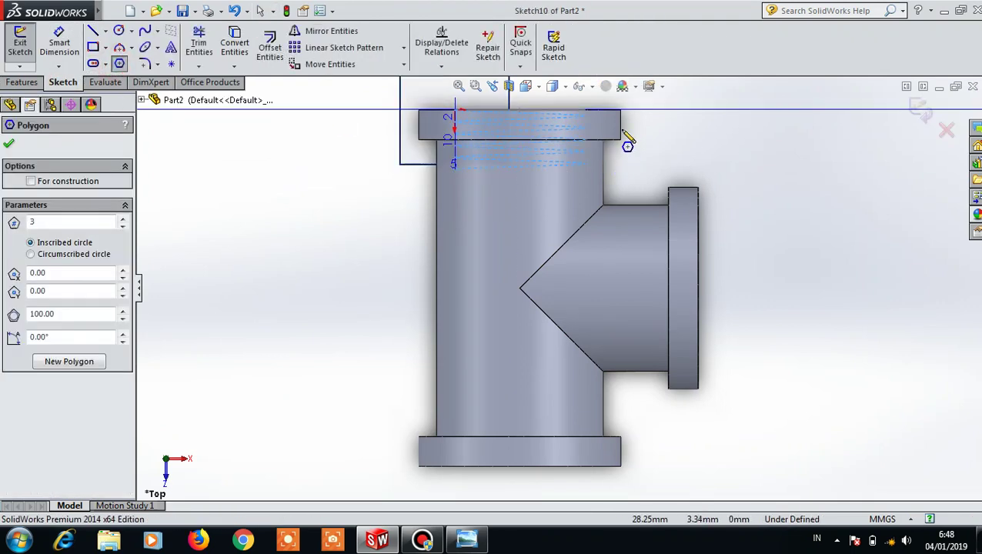
pyautogui.scroll(-2, 629, 144)
pyautogui.scroll(-2, 572, 153)
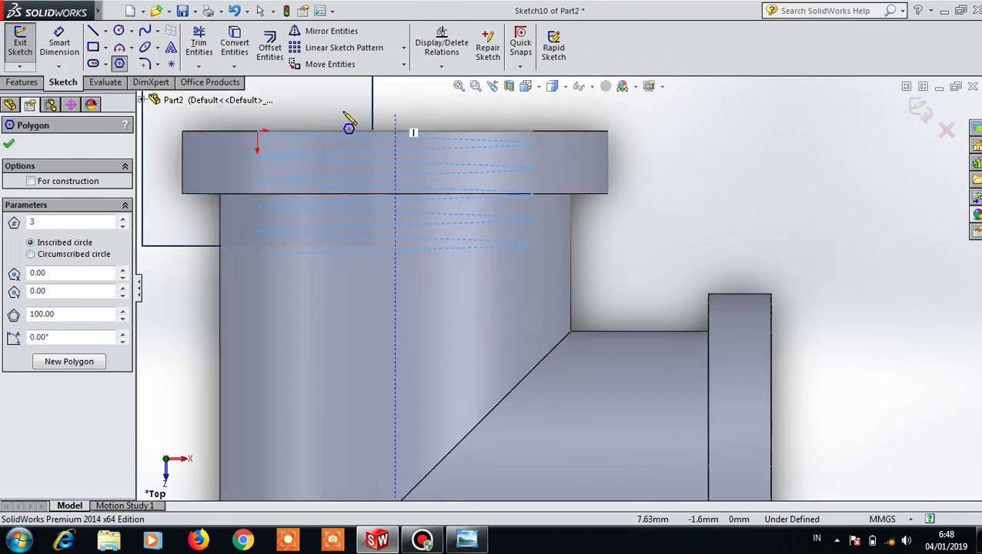
pyautogui.click(223, 165)
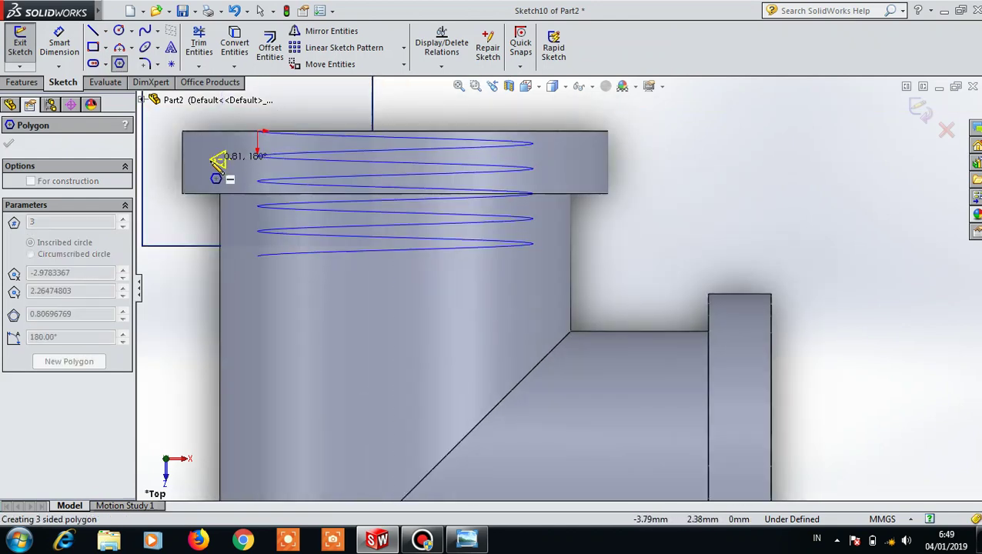
pyautogui.click(217, 160)
pyautogui.click(11, 146)
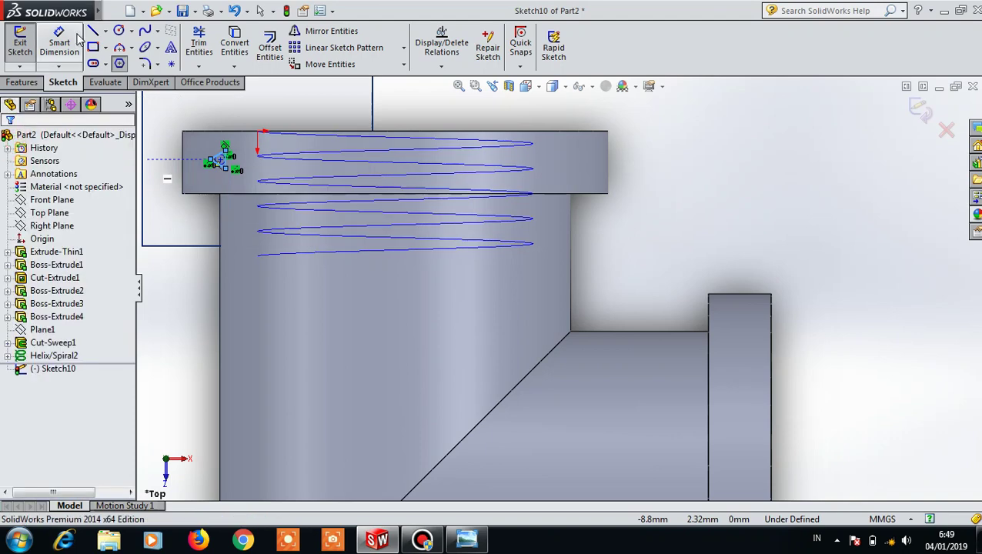
# - Dimension a triangle side to 1 mm, drag its corner onto the helix start, and exit
pyautogui.click(59, 42)
pyautogui.scroll(-3, 222, 162)
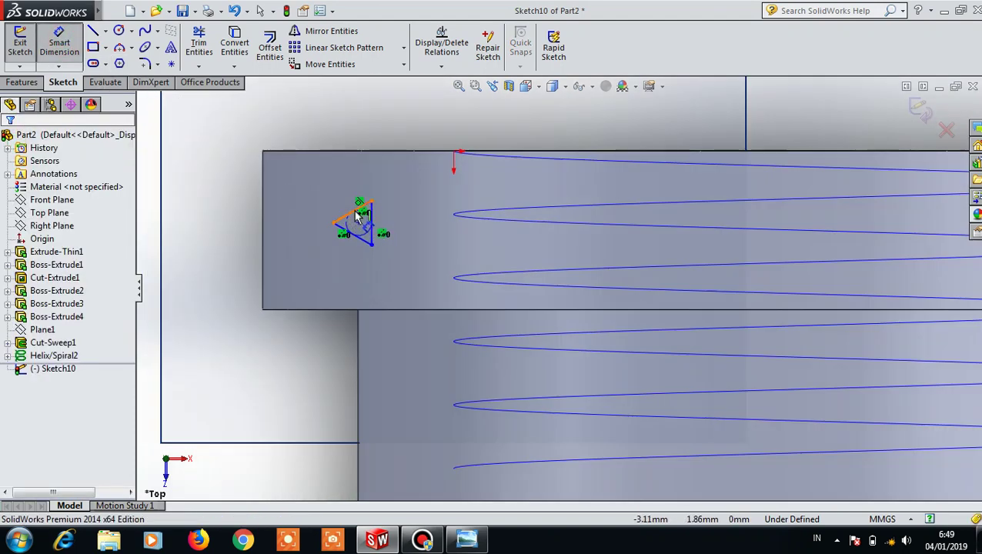
pyautogui.click(346, 214)
pyautogui.click(337, 186)
pyautogui.write('1')
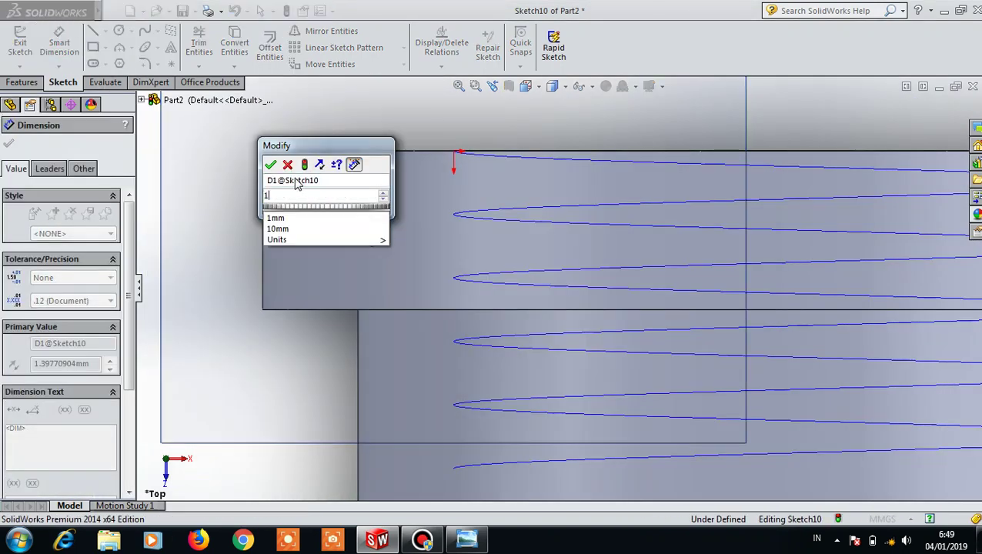
pyautogui.click(270, 165)
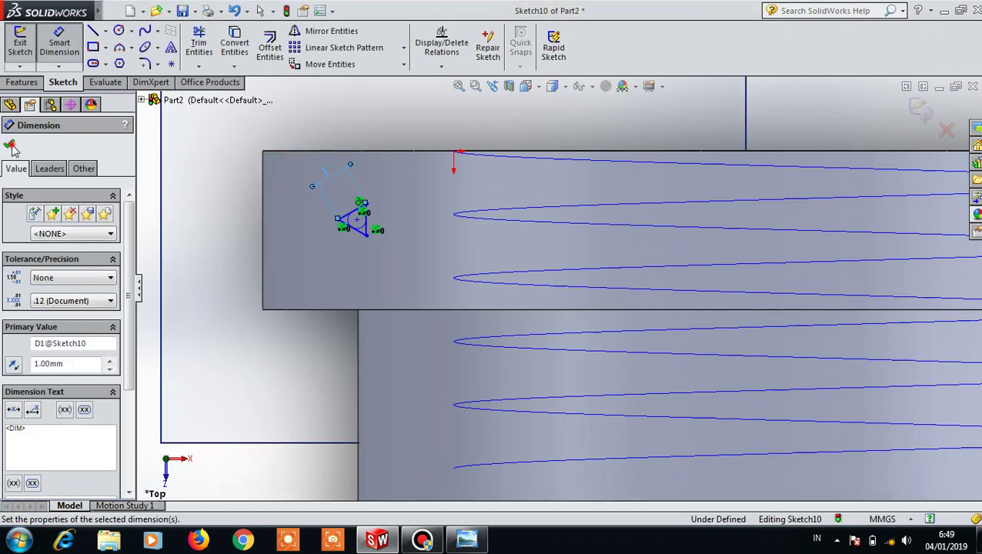
pyautogui.press('Escape')
pyautogui.moveTo(356, 221); pyautogui.dragTo(456, 218)
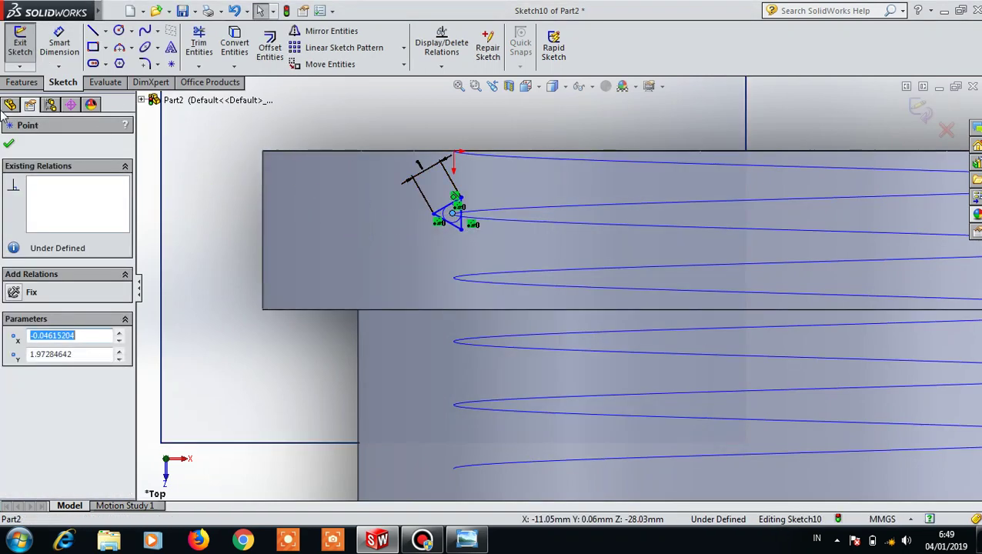
pyautogui.click(8, 146)
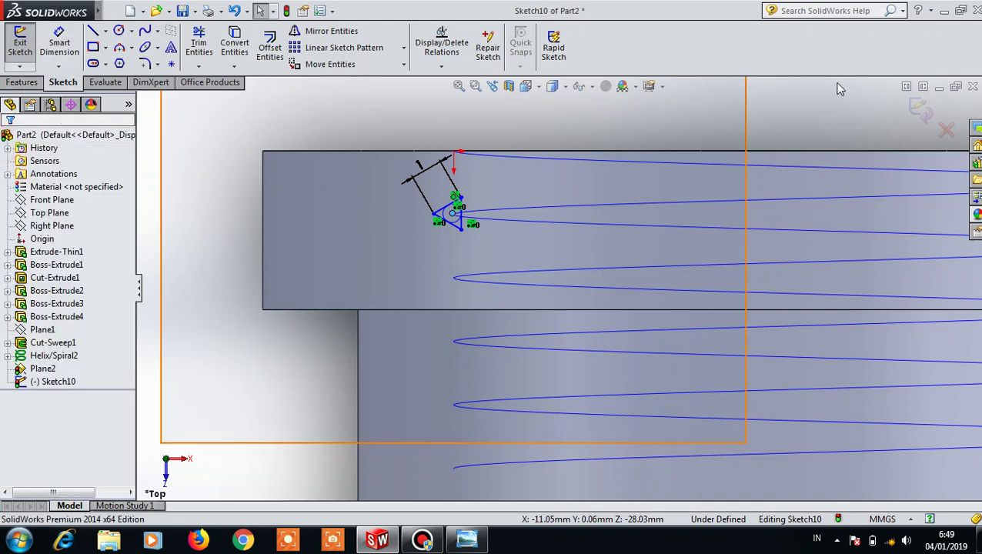
pyautogui.click(928, 114)
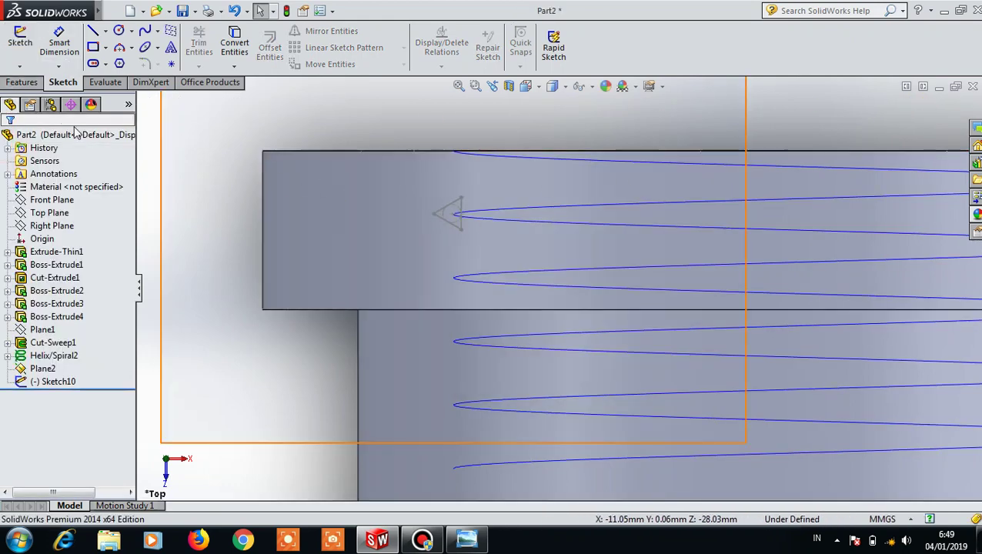
# - Sweep-cut Sketch10 along Helix/Spiral2 to thread the main pipe's end bore
pyautogui.click(23, 82)
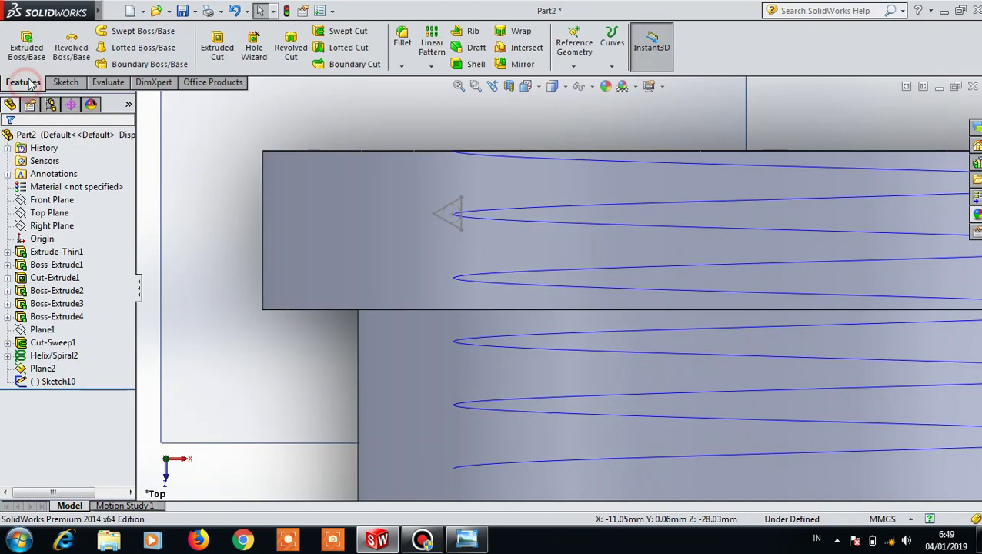
pyautogui.click(339, 31)
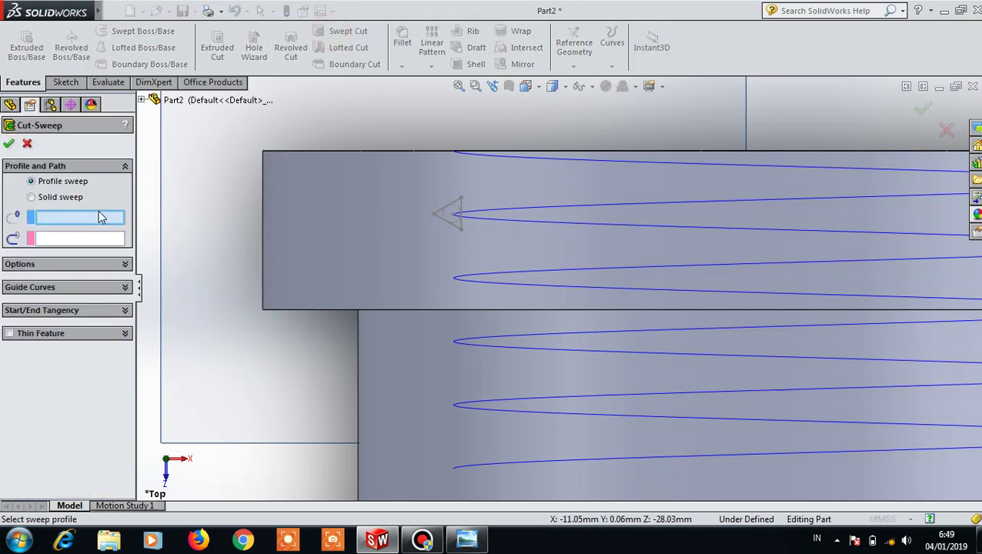
pyautogui.click(450, 205)
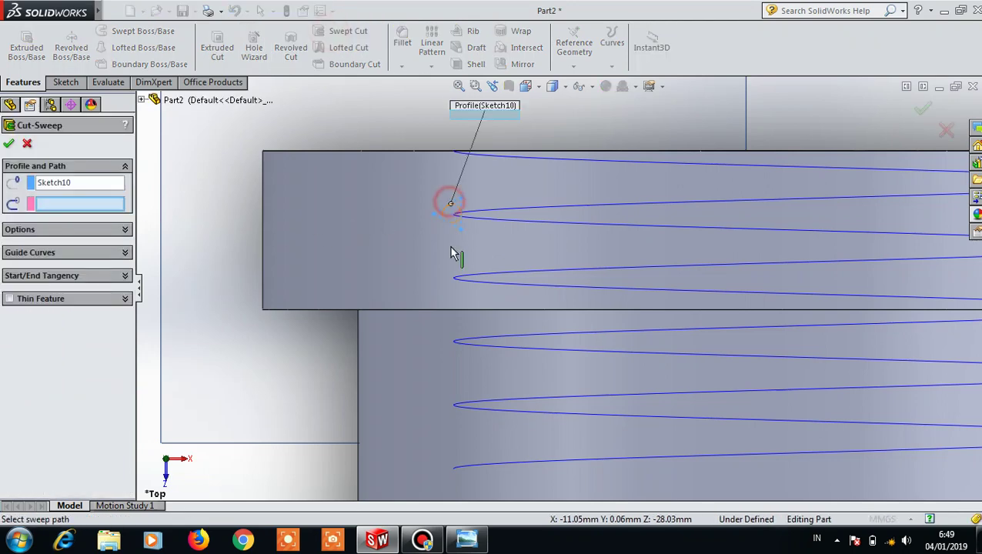
pyautogui.click(545, 227)
pyautogui.click(9, 144)
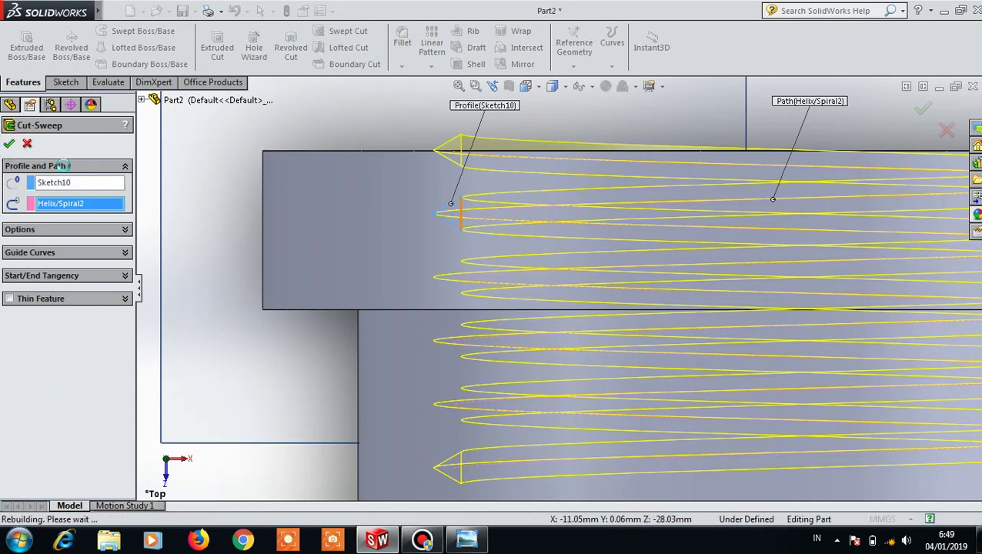
# - Hide Plane2 and orbit the model to inspect the threaded openings
pyautogui.click(362, 106)
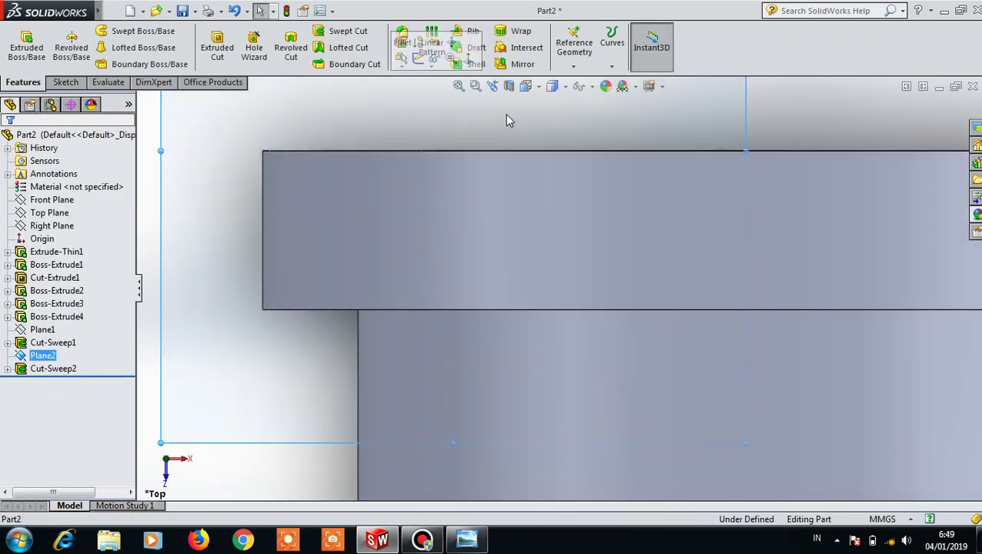
pyautogui.click(435, 61)
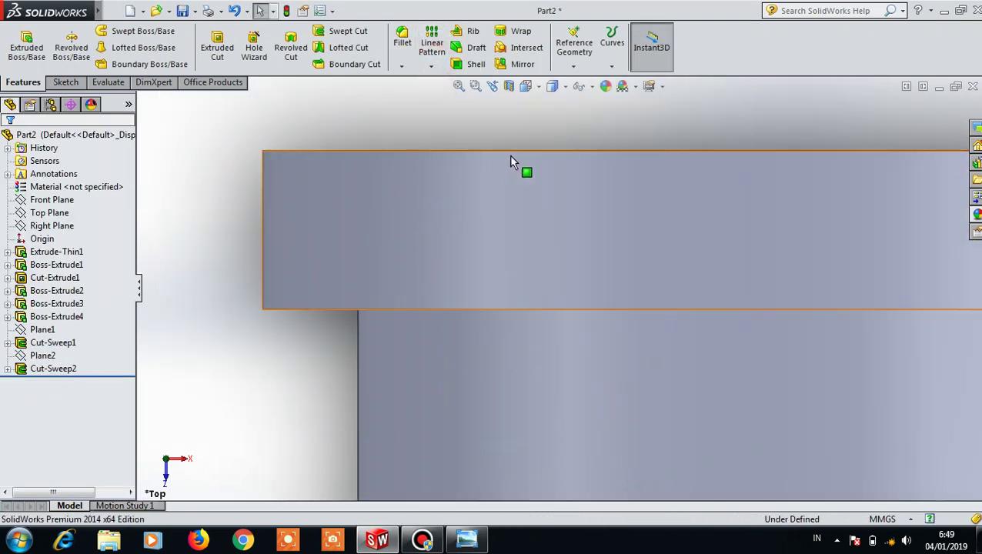
pyautogui.scroll(-2, 539, 177)
pyautogui.scroll(3, 585, 196)
pyautogui.moveTo(607, 194); pyautogui.dragTo(454, 147, button='middle')
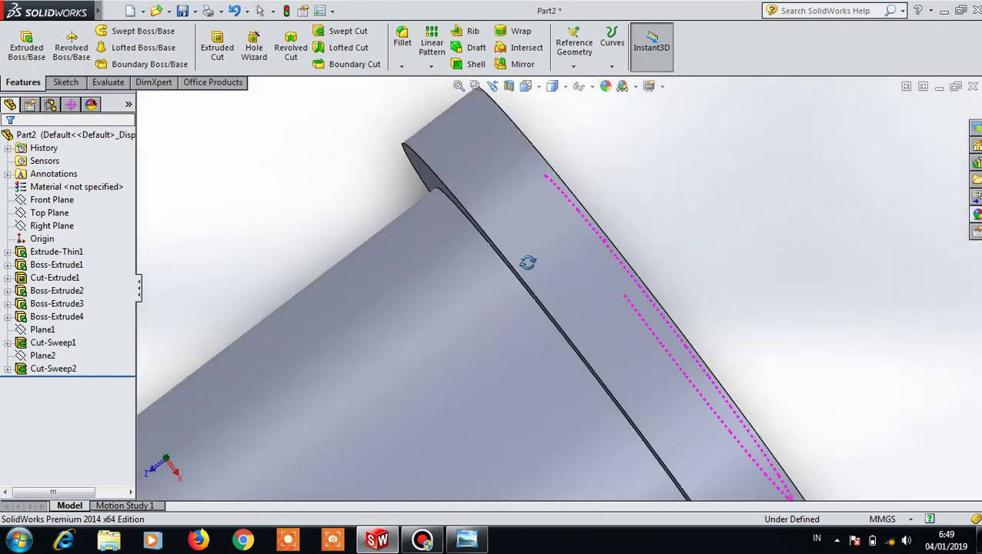
pyautogui.scroll(3, 600, 231)
pyautogui.scroll(3, 581, 216)
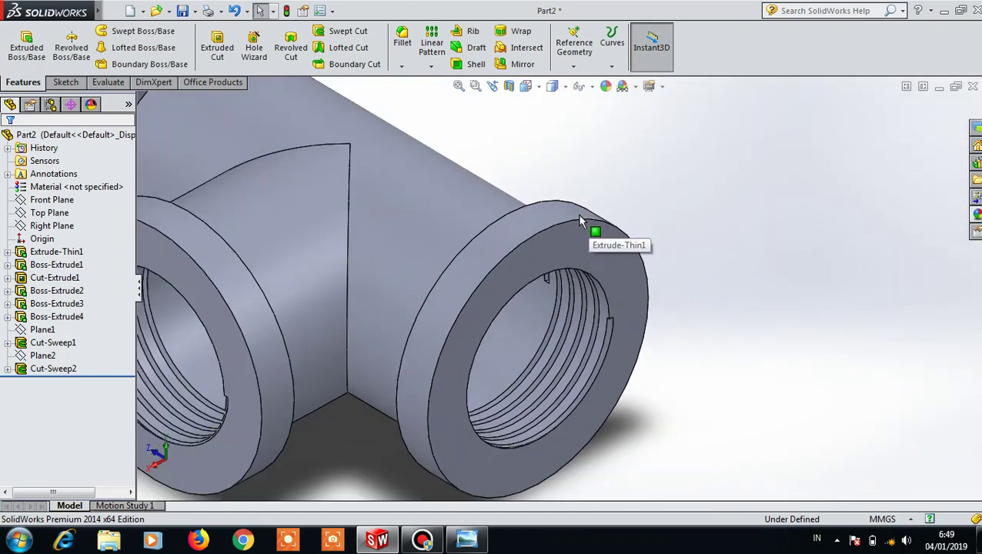
pyautogui.scroll(3, 478, 221)
pyautogui.moveTo(329, 229); pyautogui.dragTo(518, 197, button='middle')
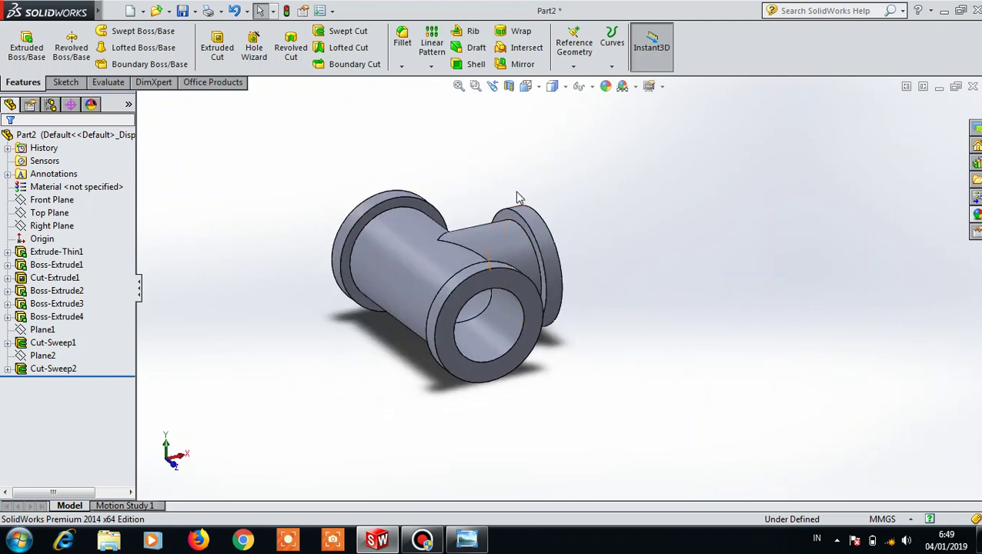
# - Sketch an 11 mm radius origin-centred circle on the third opening's end face
pyautogui.click(495, 292)
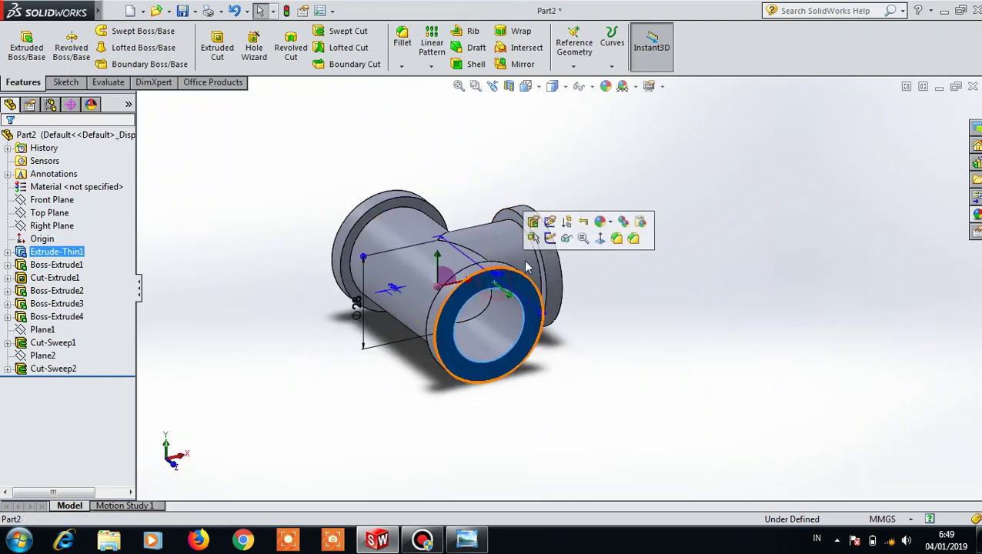
pyautogui.click(589, 238)
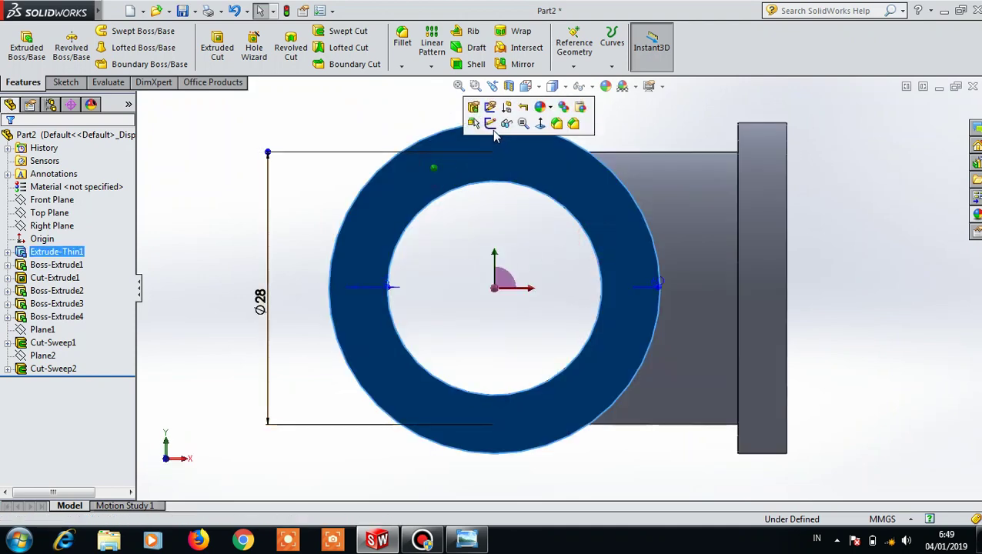
pyautogui.click(487, 123)
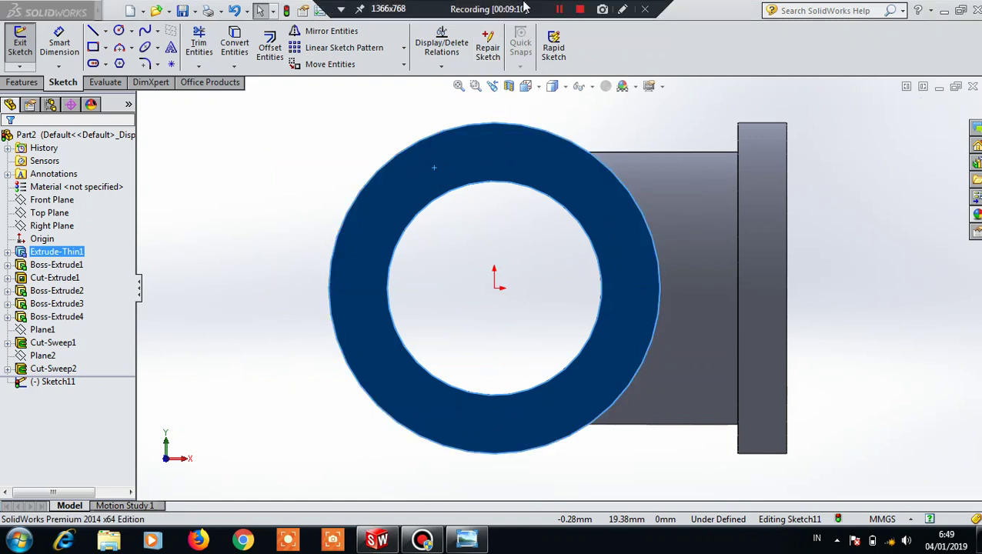
pyautogui.click(120, 33)
pyautogui.click(495, 289)
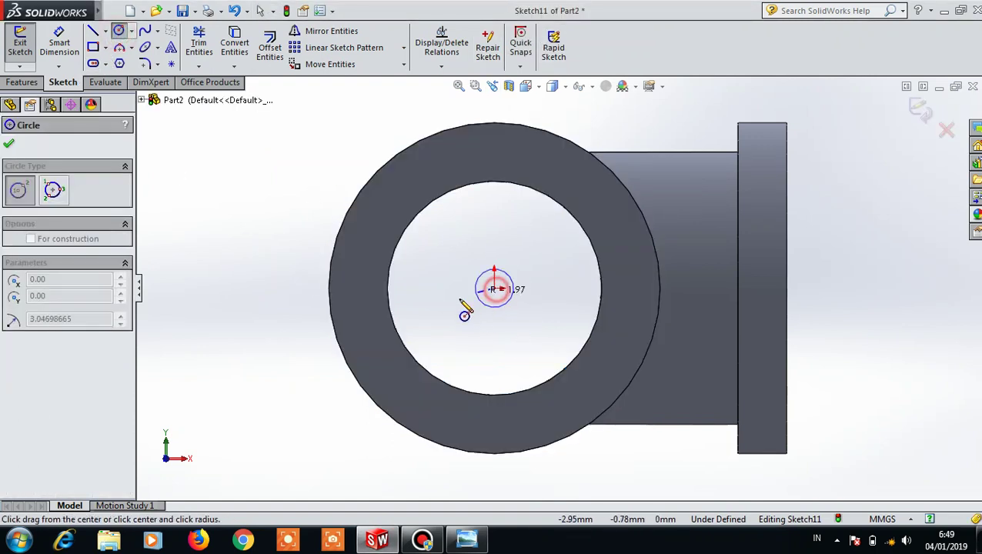
pyautogui.click(401, 344)
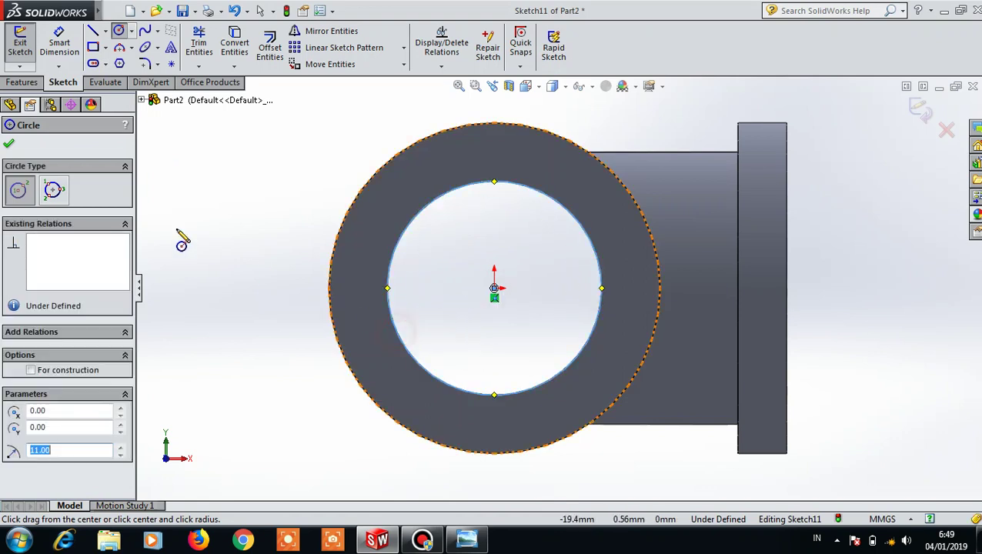
pyautogui.click(11, 146)
# - Build a helix from that circle with 2 mm pitch and 5 revolutions
pyautogui.click(22, 81)
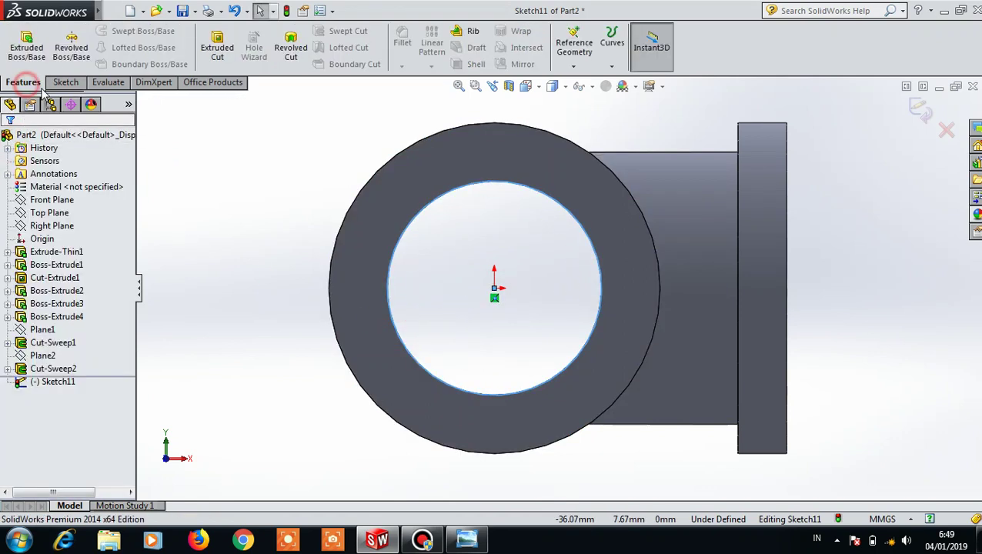
pyautogui.click(612, 54)
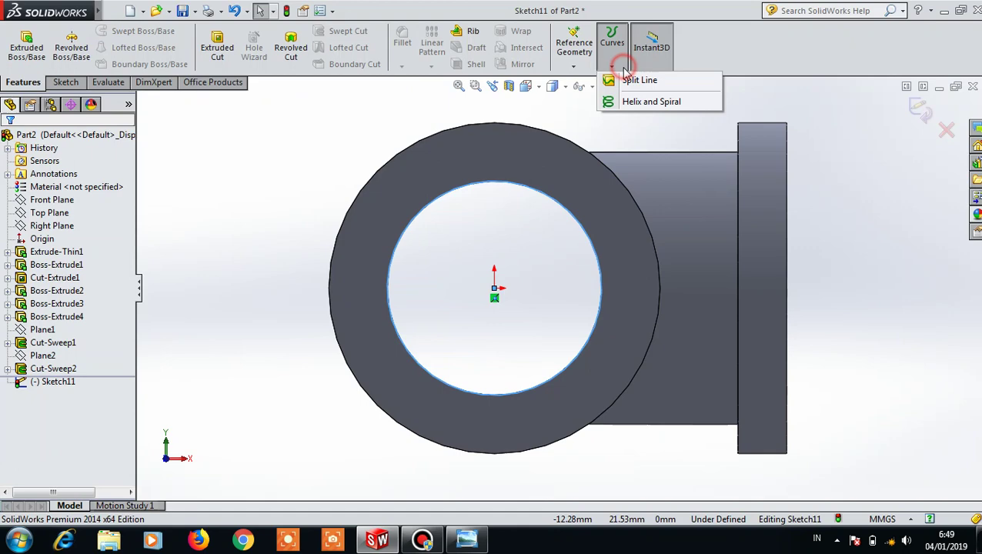
pyautogui.click(647, 103)
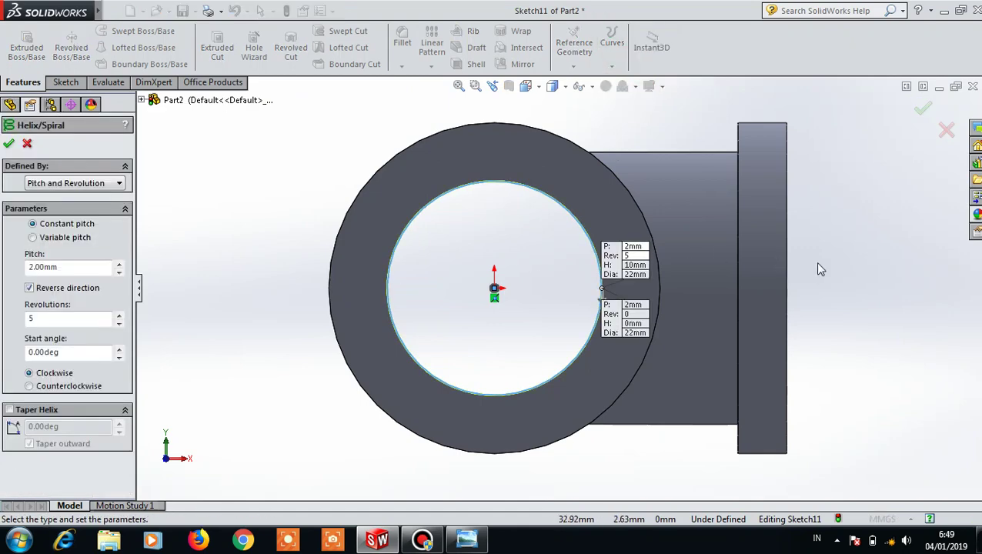
pyautogui.moveTo(868, 297); pyautogui.dragTo(800, 331, button='middle')
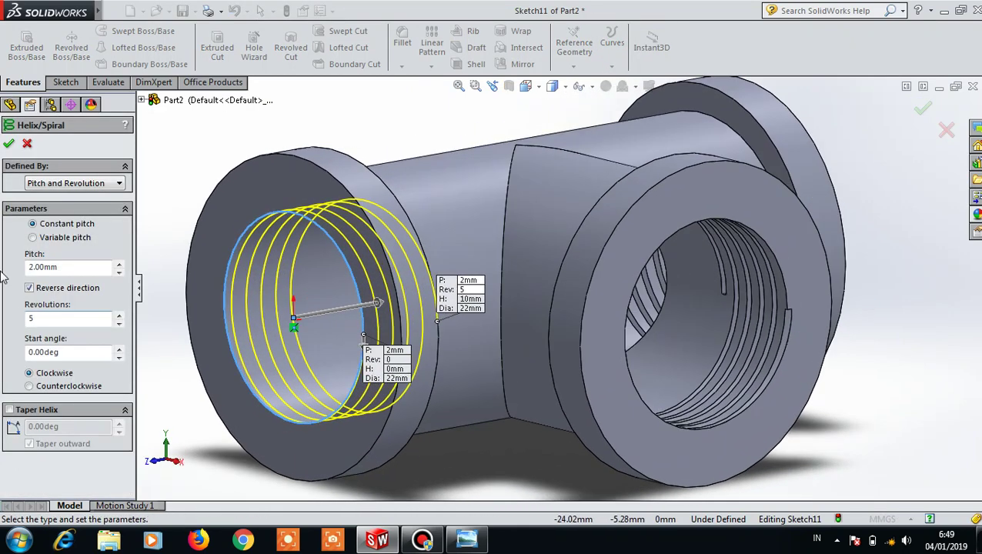
pyautogui.click(7, 145)
# - Switch to the Top view and select the Helix/Spiral3 curve
pyautogui.click(203, 140)
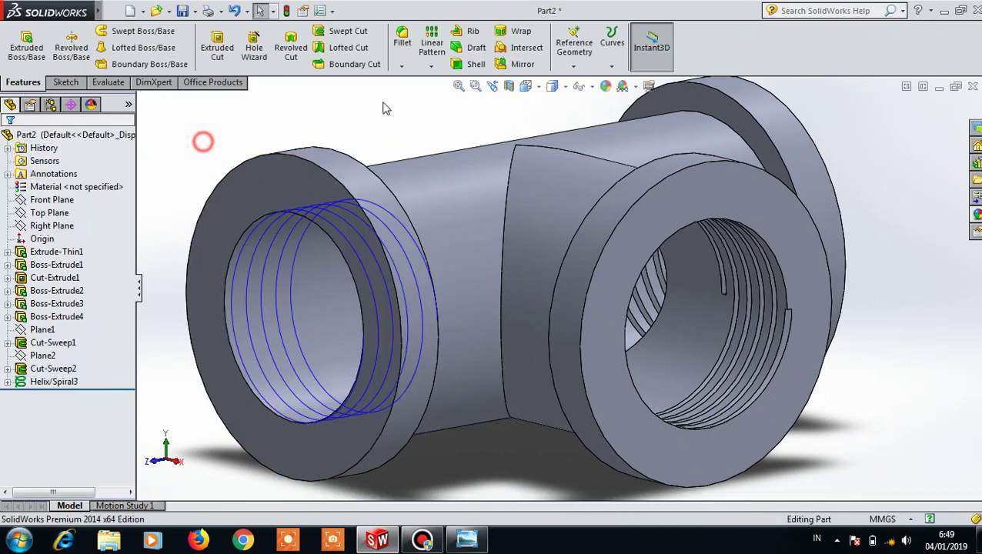
pyautogui.click(526, 85)
pyautogui.click(546, 121)
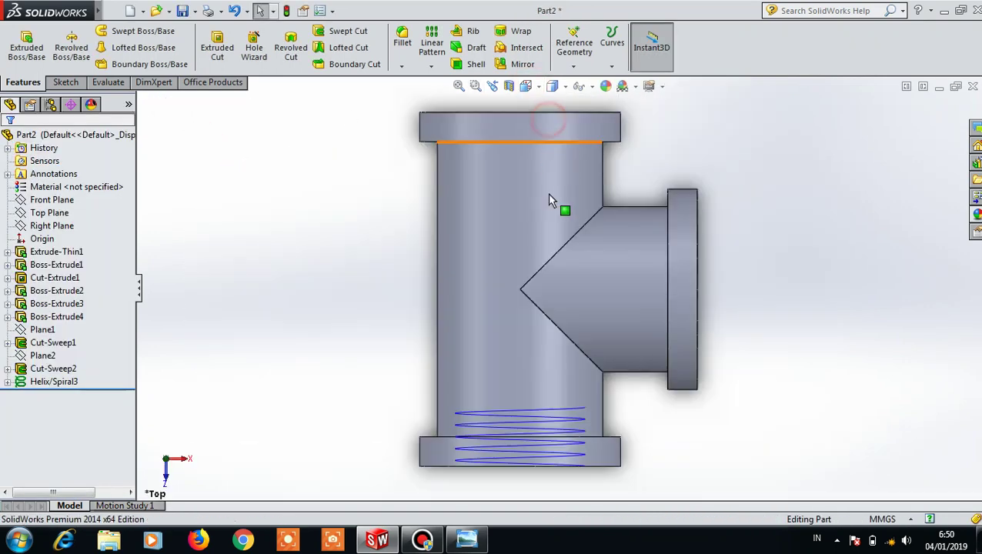
pyautogui.click(539, 416)
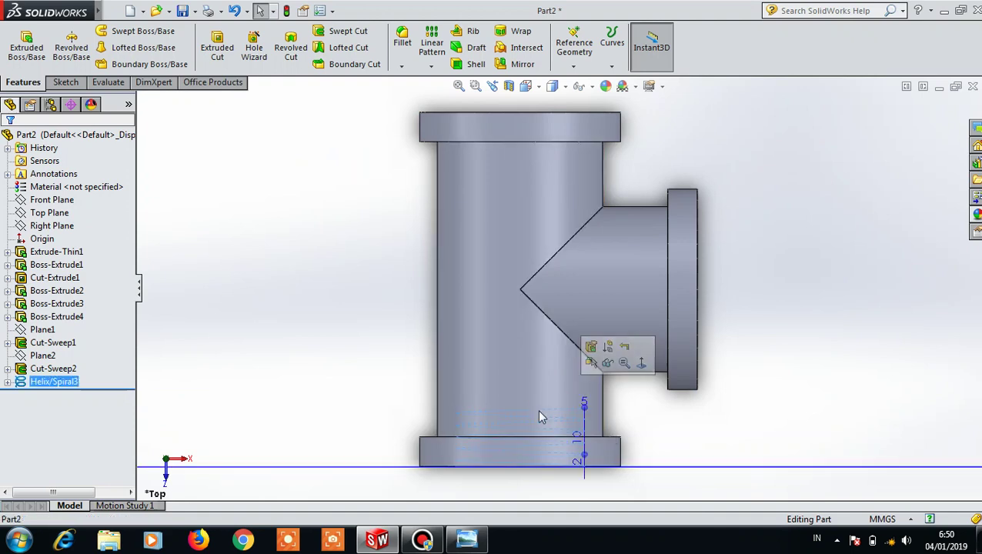
# - Draw a 3-sided polygon centred near the helix end in a new sketch
pyautogui.click(60, 84)
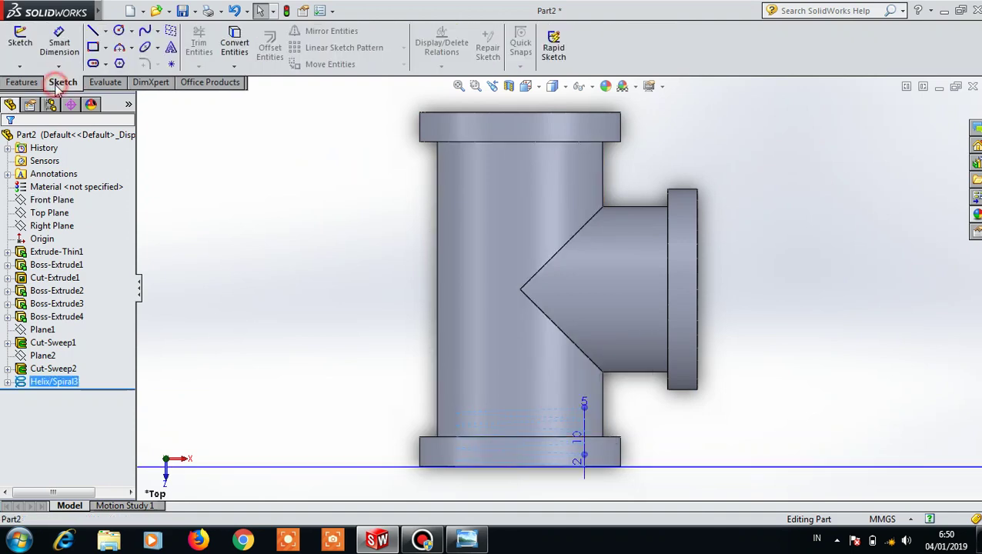
pyautogui.click(117, 65)
pyautogui.scroll(-2, 556, 439)
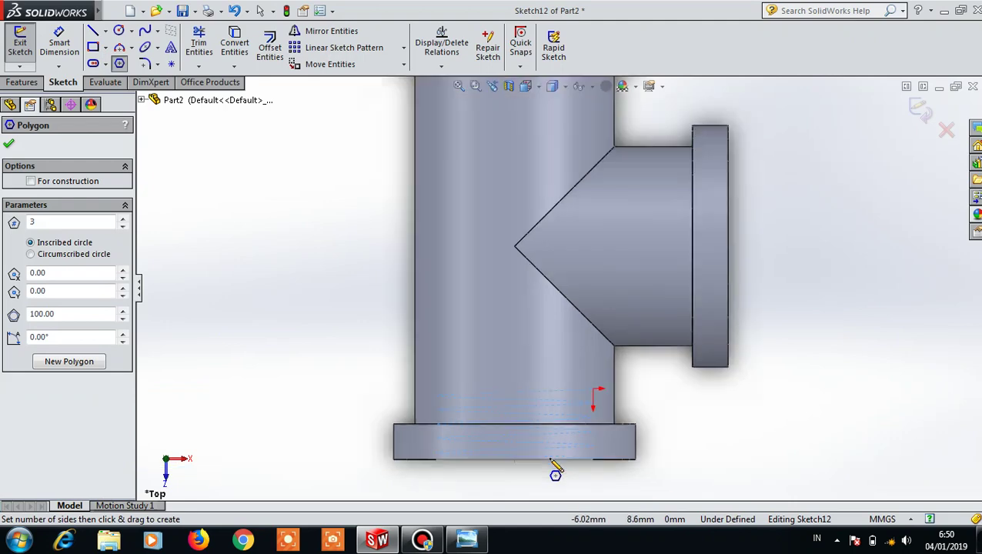
pyautogui.scroll(-2, 531, 462)
pyautogui.scroll(-2, 338, 431)
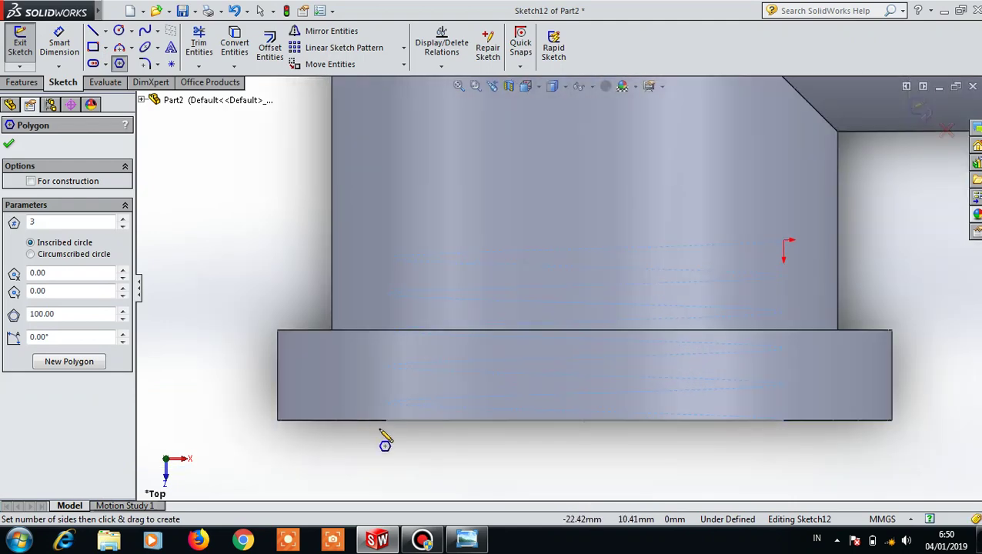
pyautogui.click(9, 145)
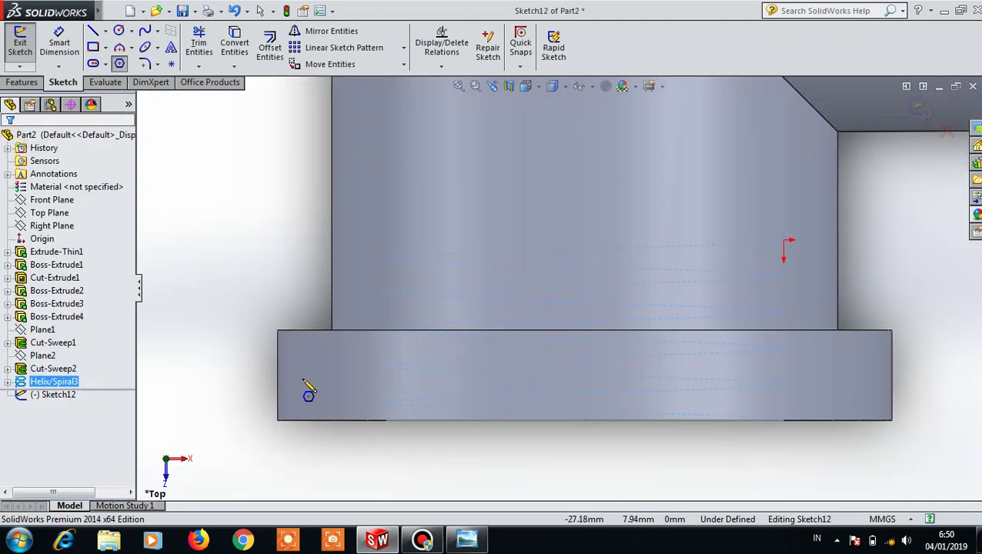
pyautogui.click(331, 382)
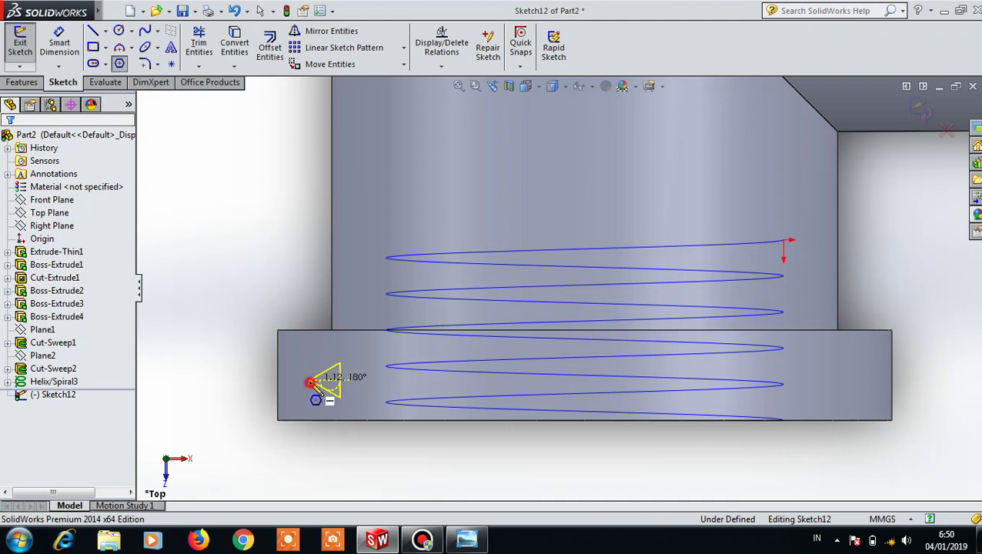
pyautogui.click(311, 382)
# - Dimension one triangle edge to 1 mm, drag it onto the helix start, and exit Sketch12
pyautogui.press('d')
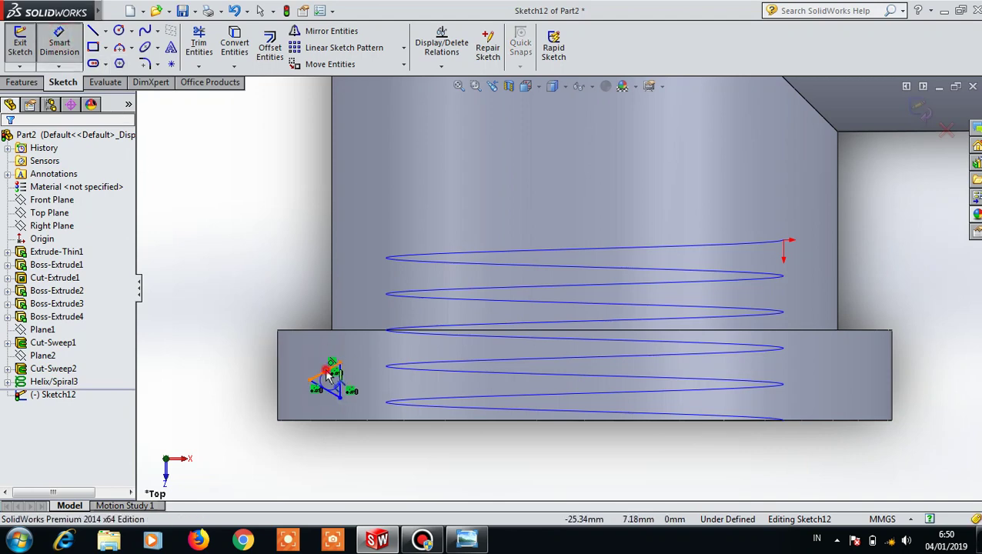
pyautogui.click(328, 375)
pyautogui.click(273, 287)
pyautogui.write('1')
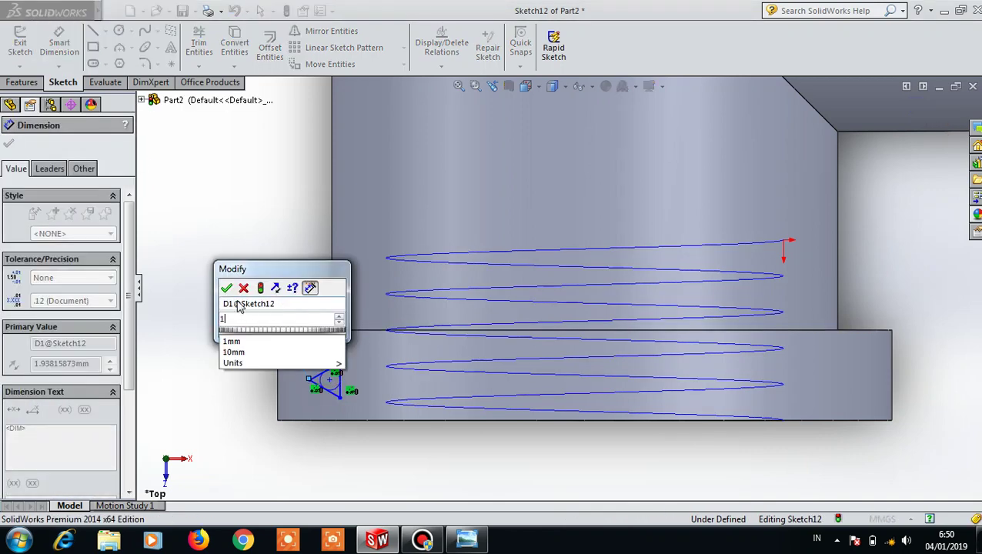
pyautogui.click(227, 288)
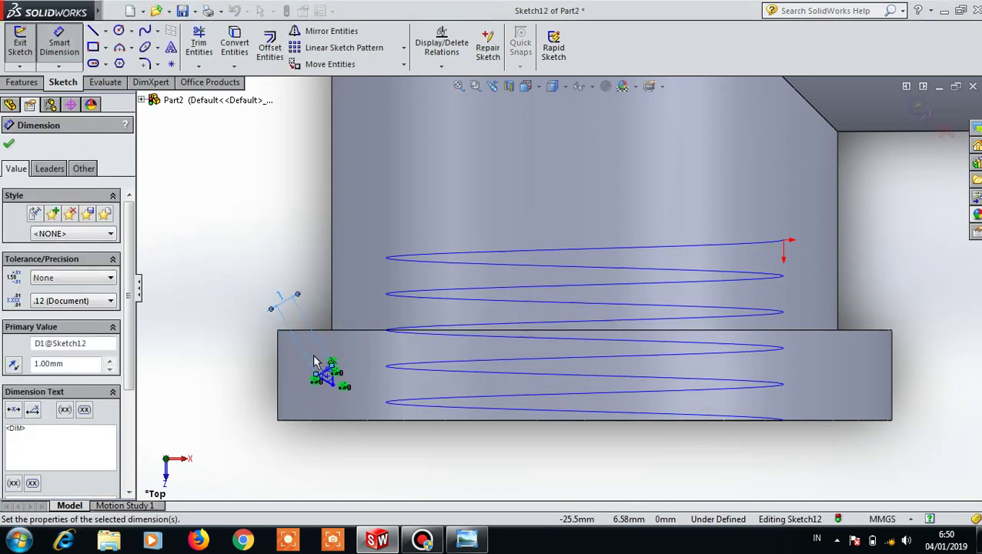
pyautogui.click(9, 143)
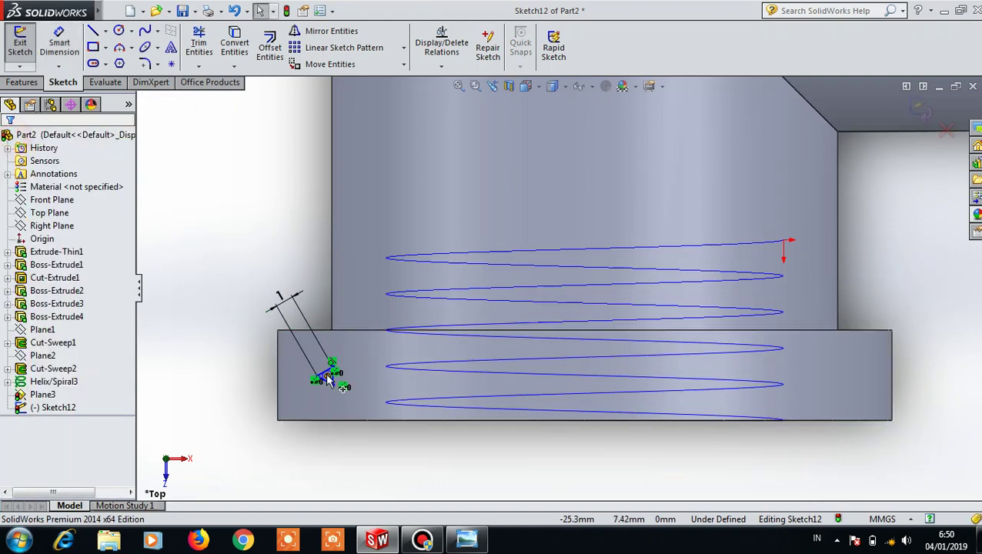
pyautogui.moveTo(326, 377); pyautogui.dragTo(393, 408)
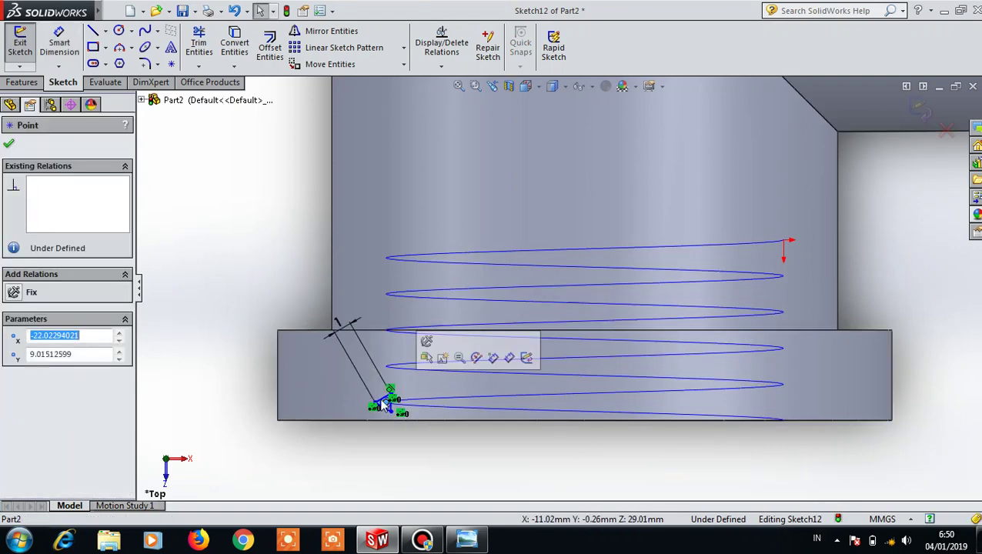
pyautogui.click(9, 146)
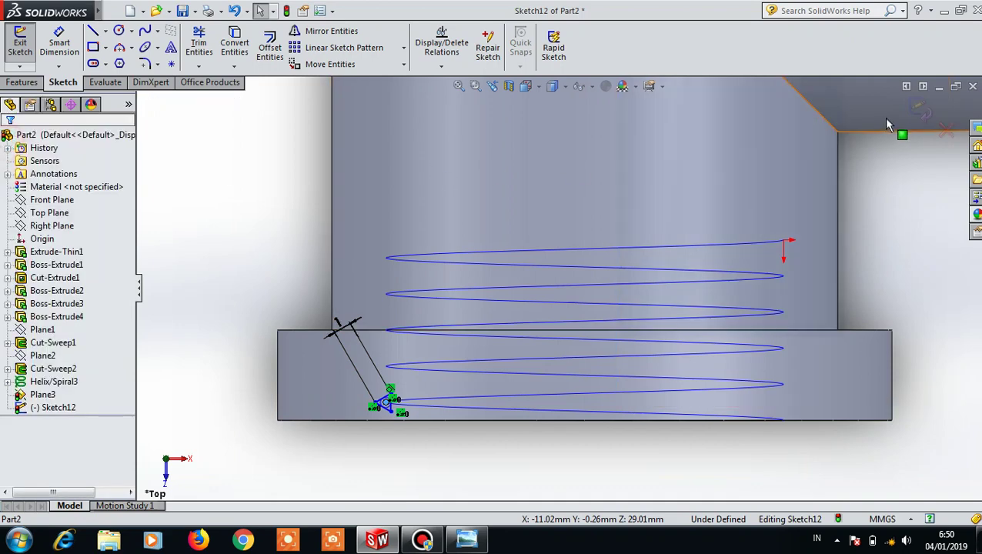
pyautogui.click(918, 112)
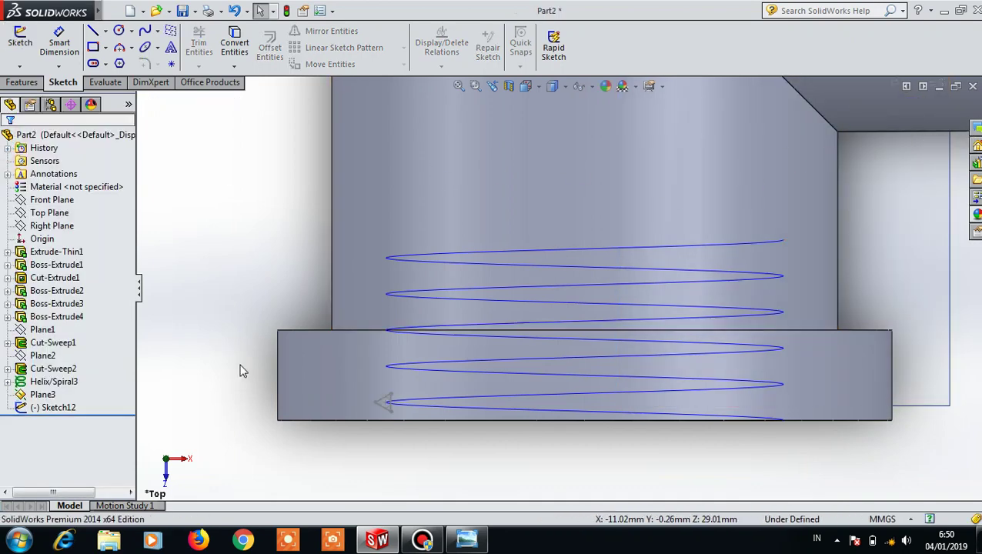
# - Swept-cut the Sketch12 triangle along Helix/Spiral3 to create Cut-Sweep3, then view the tee
pyautogui.click(28, 84)
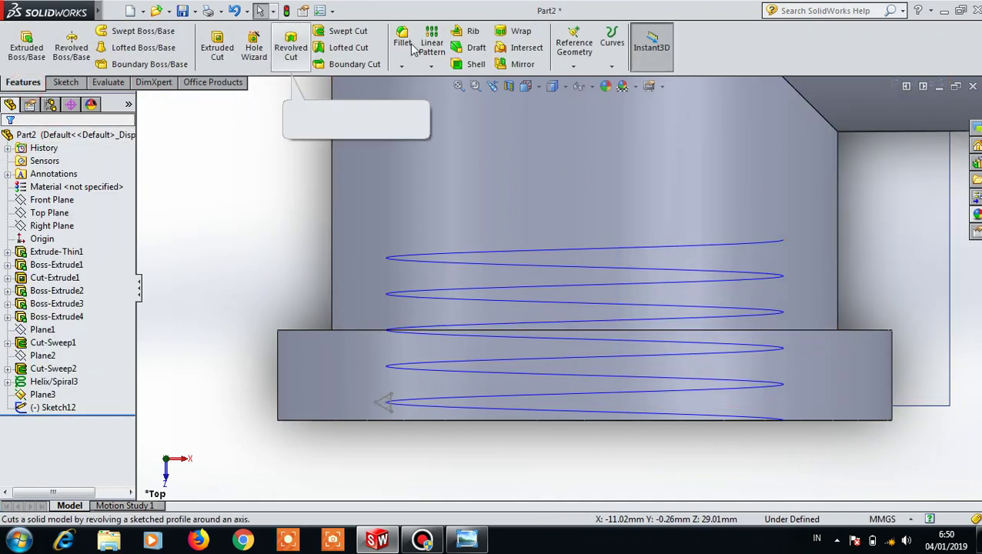
pyautogui.click(351, 31)
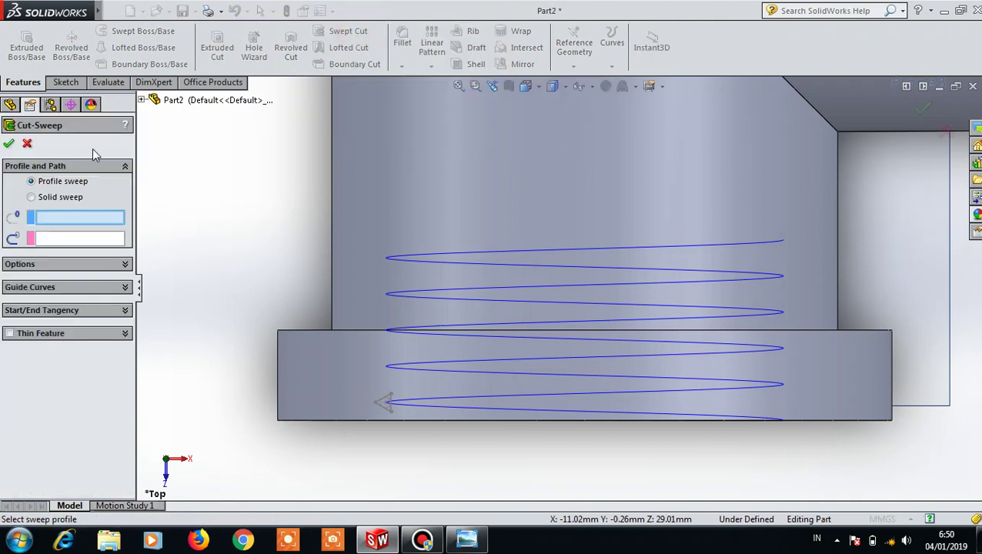
pyautogui.click(385, 398)
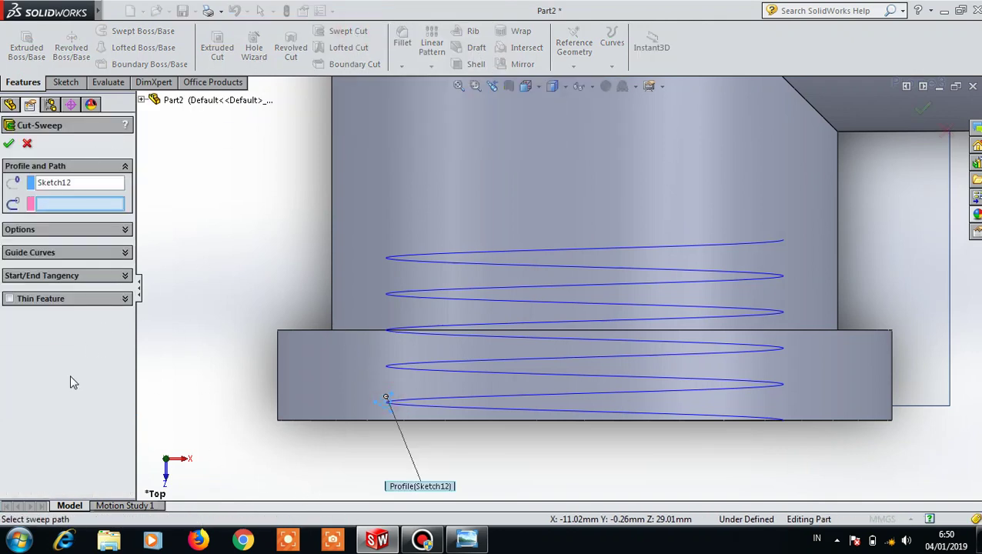
pyautogui.click(508, 417)
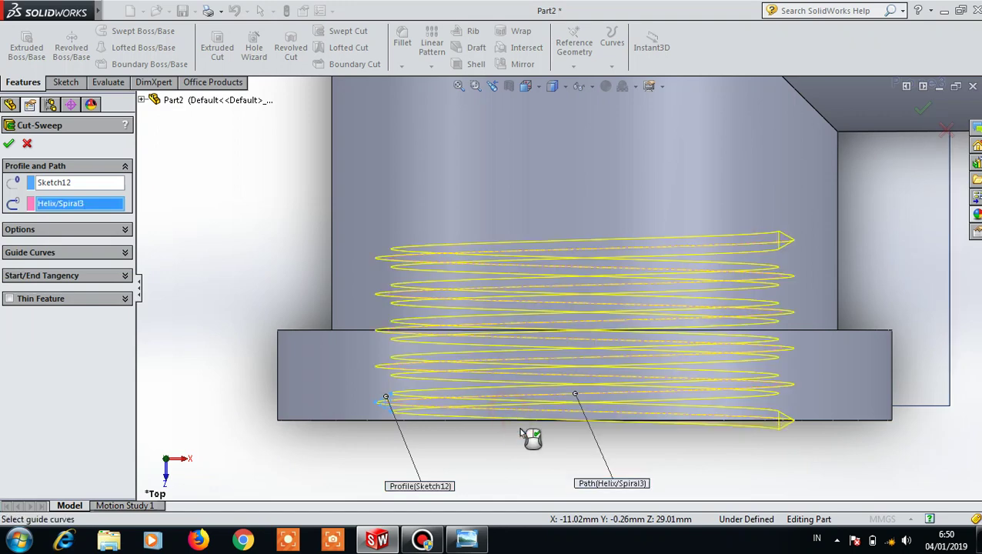
pyautogui.click(9, 145)
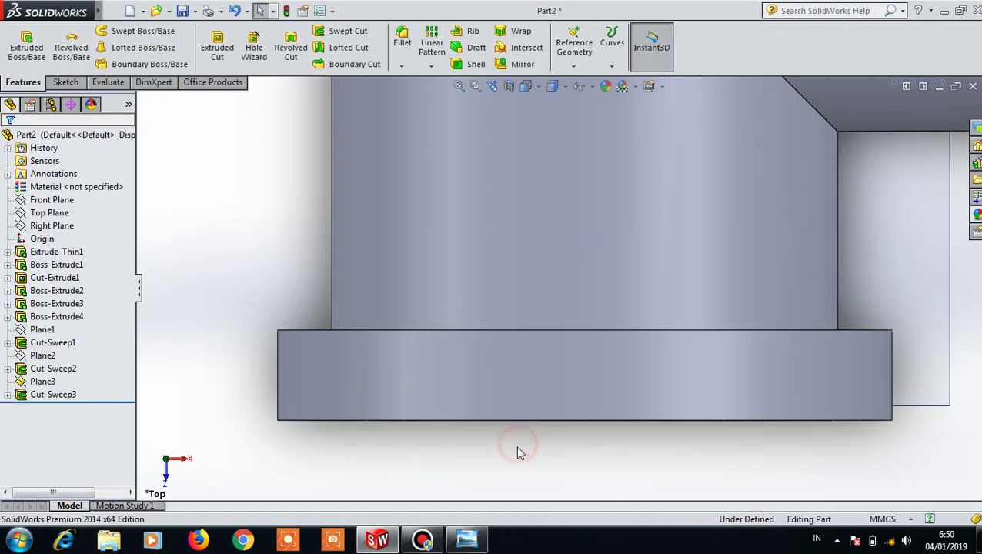
pyautogui.moveTo(518, 453); pyautogui.dragTo(515, 366, button='middle')
pyautogui.scroll(3, 530, 314)
pyautogui.scroll(3, 561, 331)
# - Hide Plane3 and start a new sketch normal to the front flange face
pyautogui.scroll(3, 562, 319)
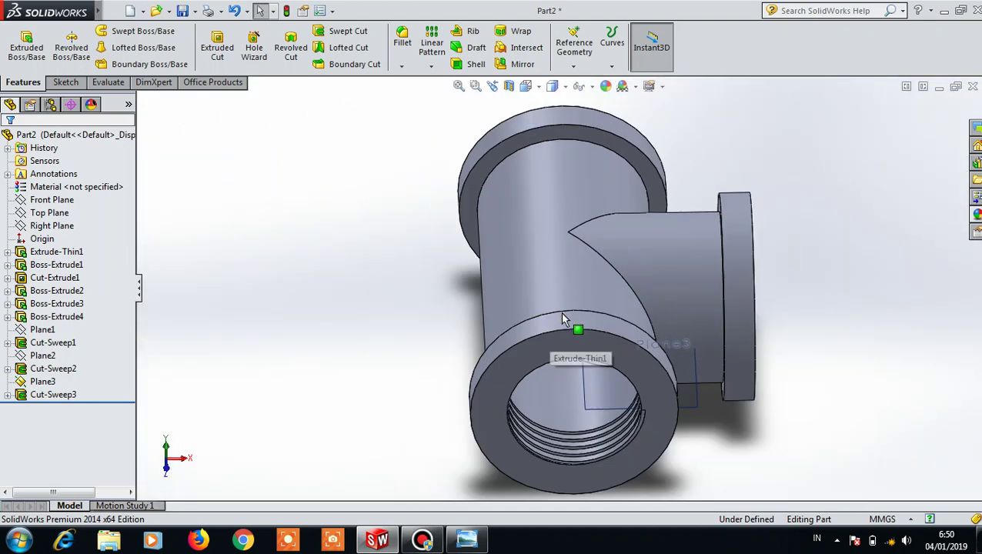
pyautogui.moveTo(706, 416)
pyautogui.mouseDown(button='middle')
pyautogui.moveTo(715, 428)
pyautogui.moveTo(727, 422)
pyautogui.mouseUp(button='middle')
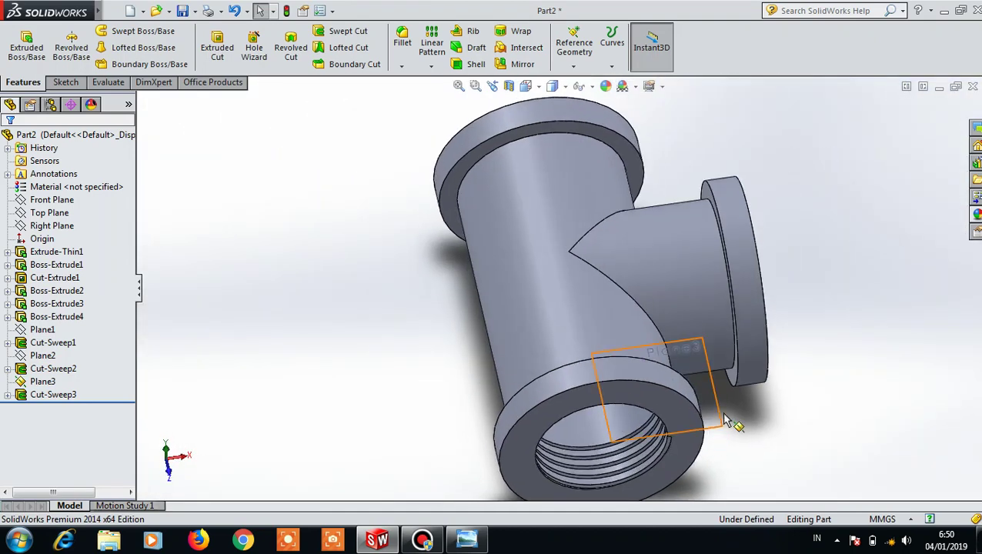
pyautogui.click(710, 396)
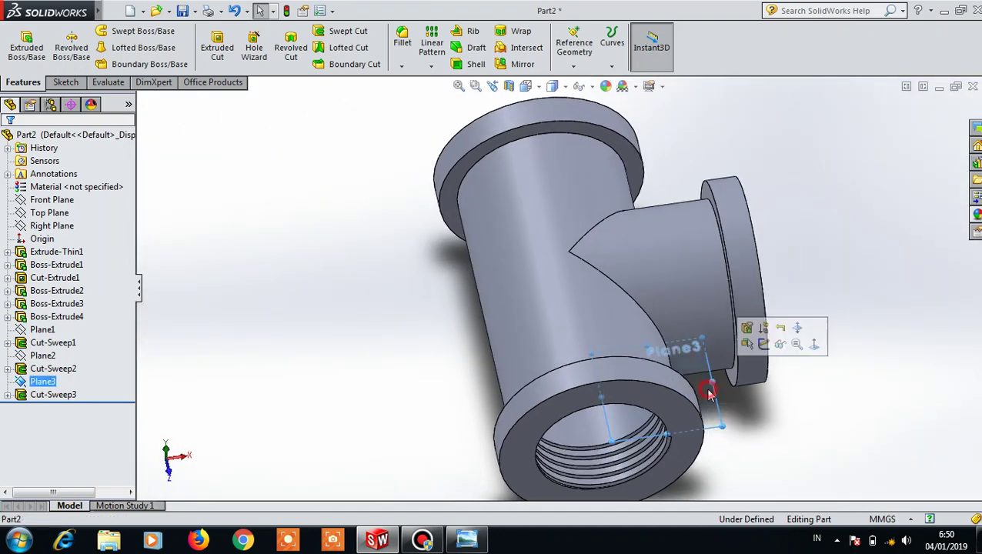
pyautogui.click(772, 344)
pyautogui.moveTo(817, 369)
pyautogui.mouseDown(button='middle')
pyautogui.moveTo(724, 346)
pyautogui.moveTo(697, 307)
pyautogui.moveTo(840, 270)
pyautogui.moveTo(967, 219)
pyautogui.moveTo(421, 219)
pyautogui.moveTo(528, 268)
pyautogui.moveTo(861, 303)
pyautogui.moveTo(812, 333)
pyautogui.mouseUp(button='middle')
pyautogui.click(733, 344)
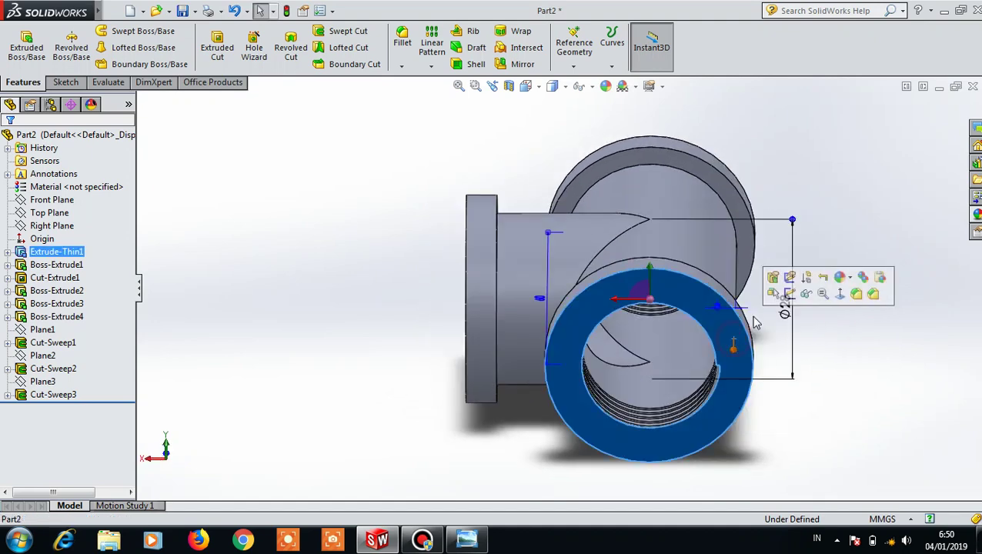
pyautogui.click(837, 291)
pyautogui.click(708, 194)
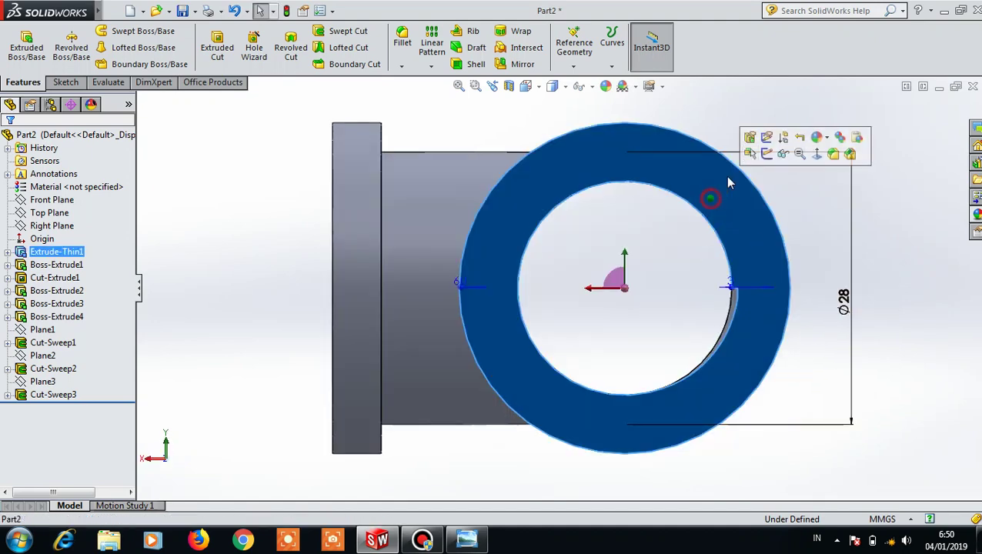
pyautogui.click(767, 154)
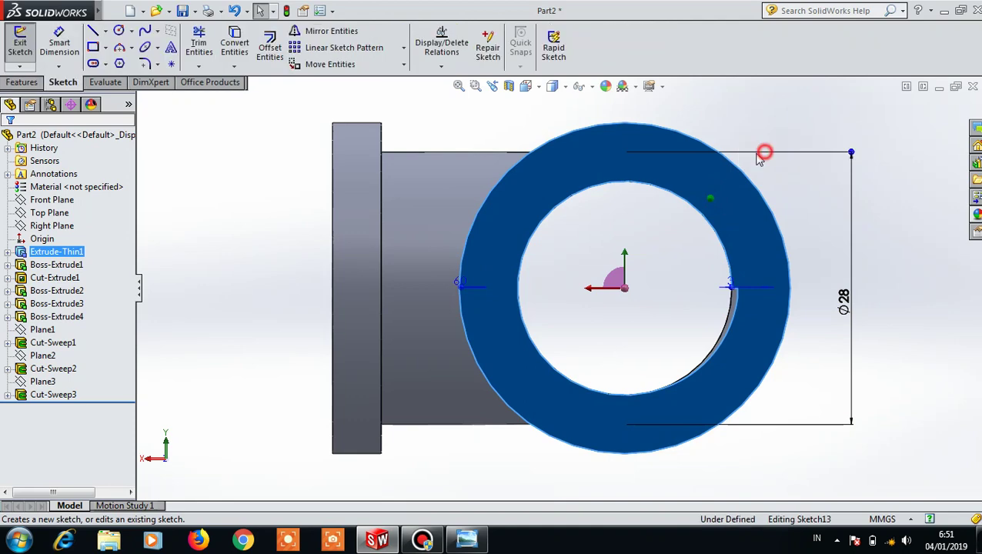
# - Draw origin-centred circles to the outer edge (R17) and bore edge (R11)
pyautogui.click(118, 32)
pyautogui.click(625, 289)
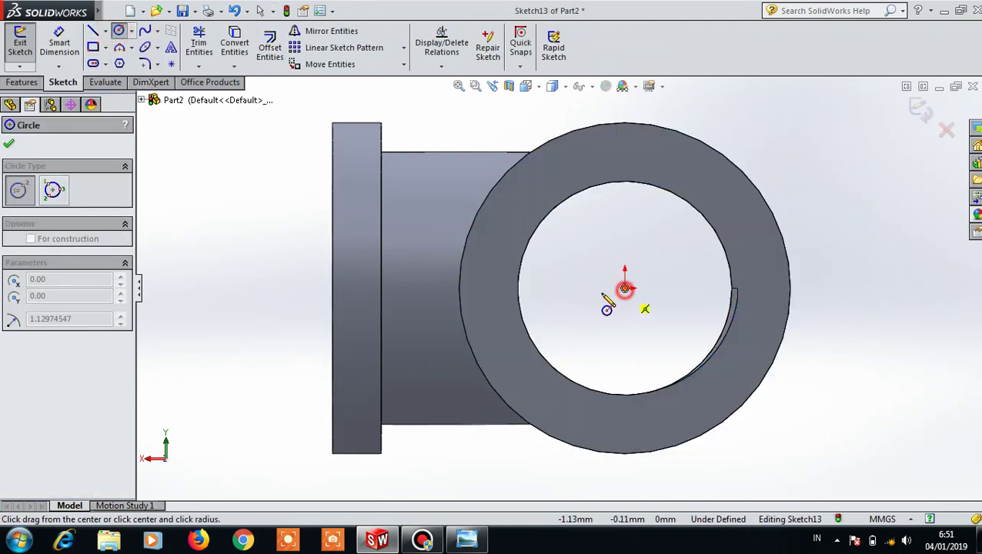
pyautogui.click(462, 312)
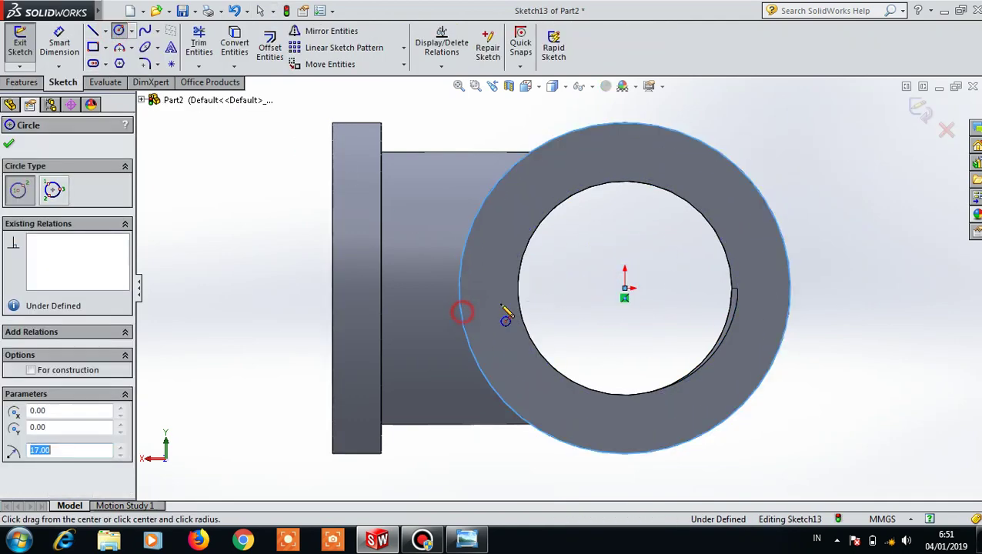
pyautogui.click(626, 291)
pyautogui.click(625, 291)
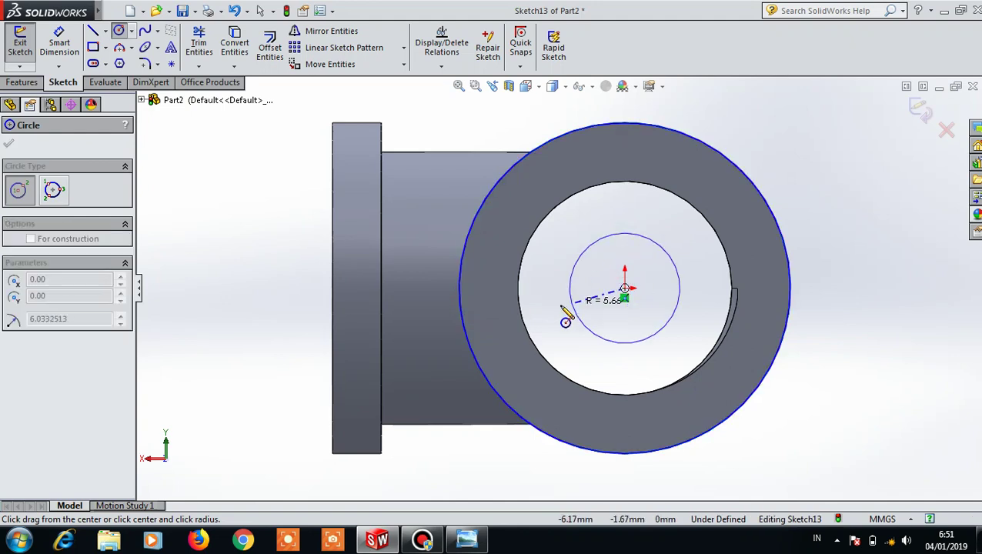
pyautogui.click(524, 312)
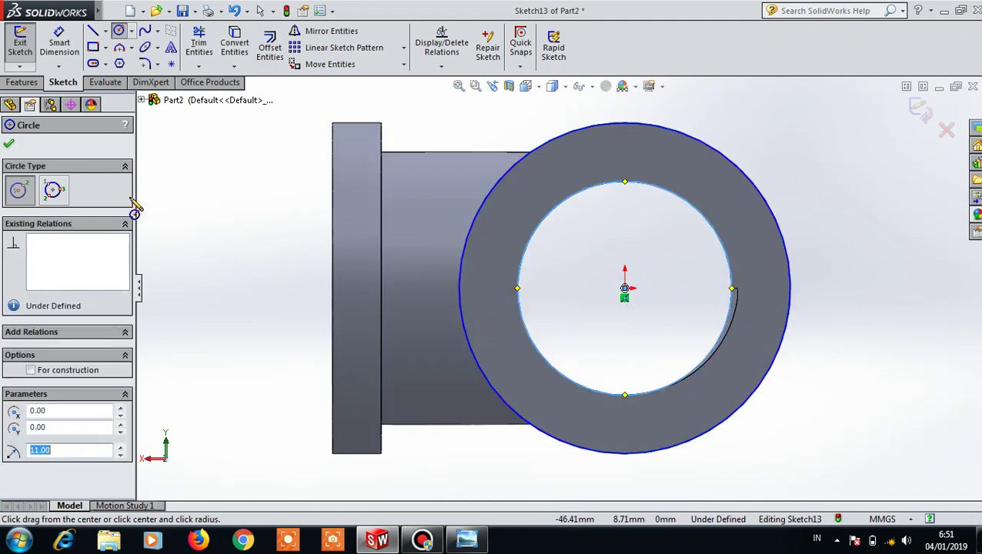
pyautogui.press('Escape')
# - Extrude the Sketch13 ring 0.1 mm Blind in the reversed direction as Boss-Extrude5
pyautogui.click(18, 85)
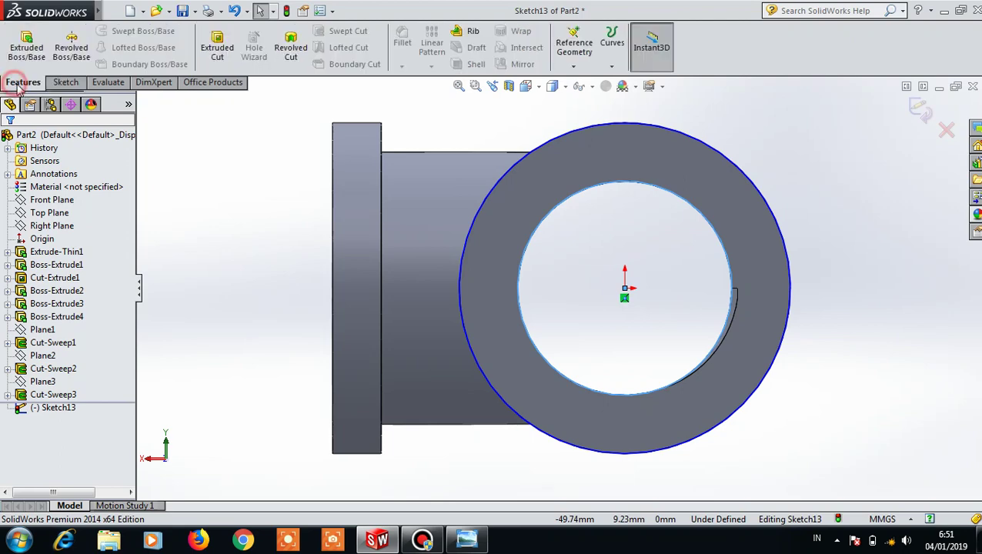
pyautogui.click(26, 48)
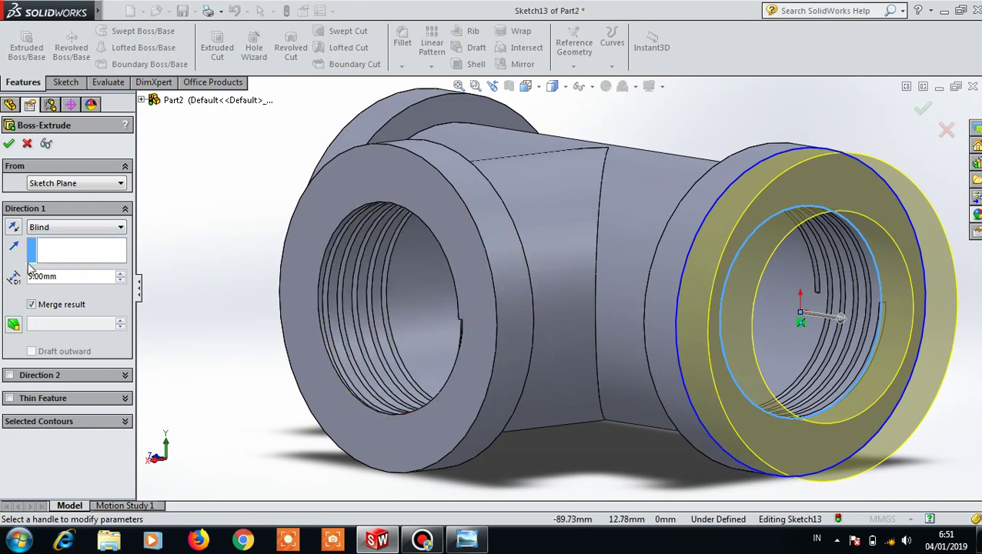
pyautogui.click(70, 275)
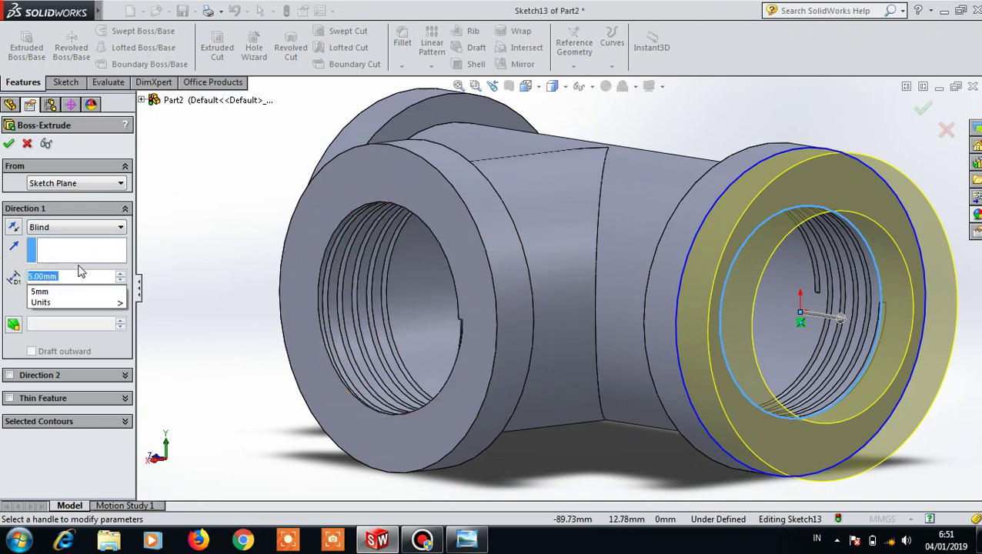
pyautogui.write('0.')
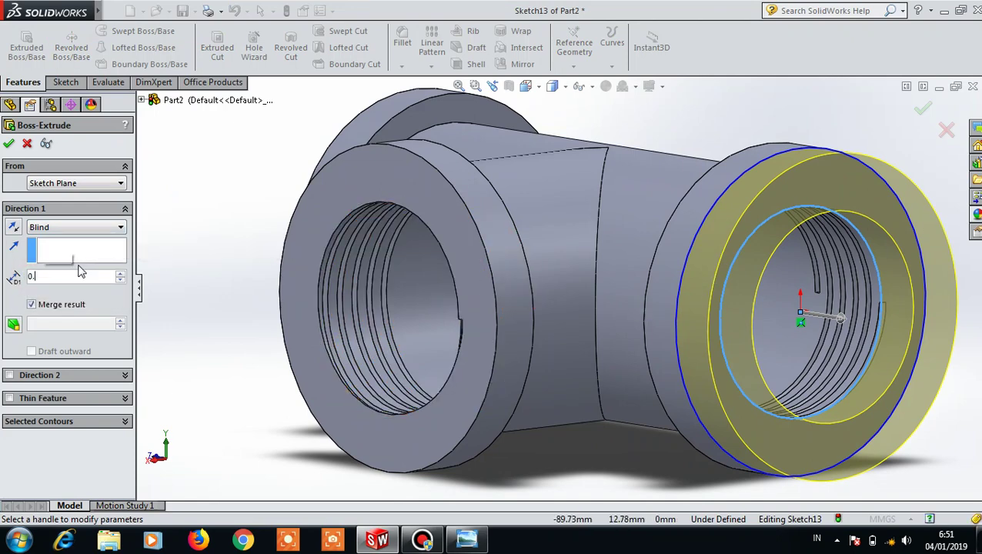
pyautogui.write('1')
pyautogui.moveTo(73, 291)
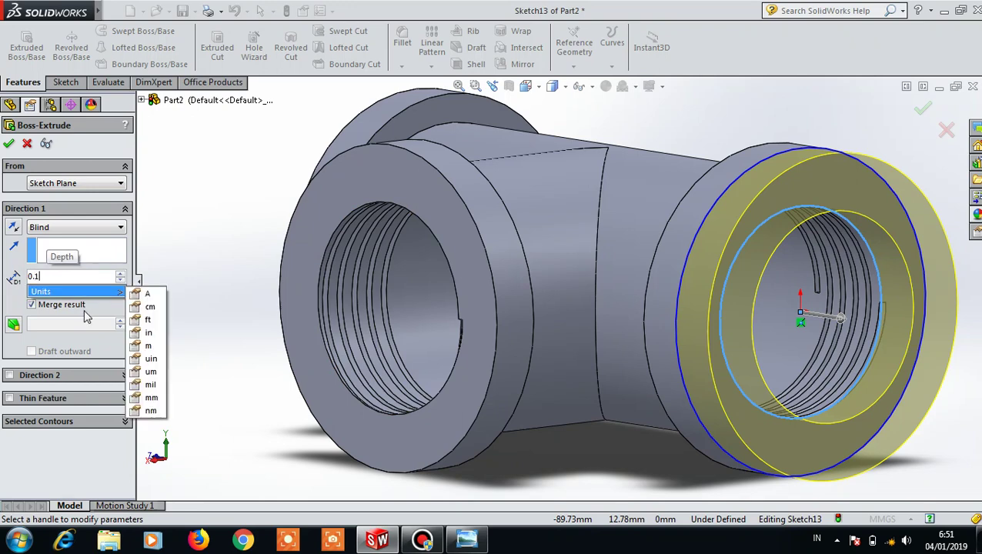
pyautogui.click(91, 314)
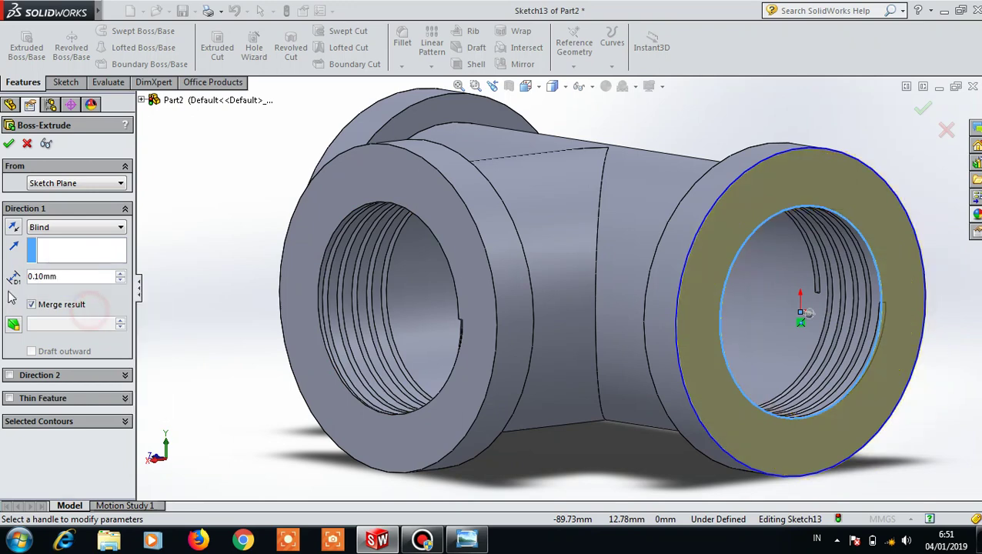
pyautogui.click(13, 231)
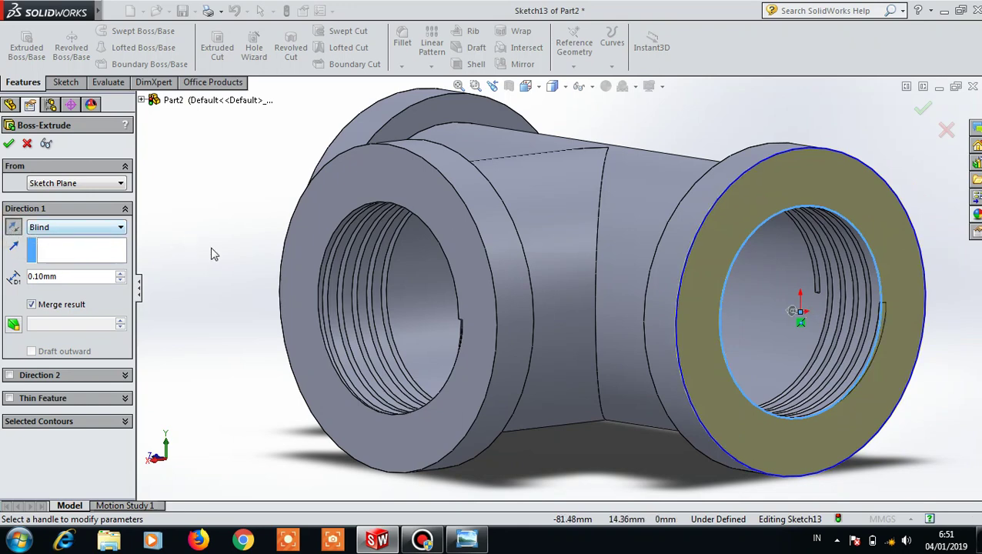
pyautogui.moveTo(214, 255); pyautogui.dragTo(676, 237, button='middle')
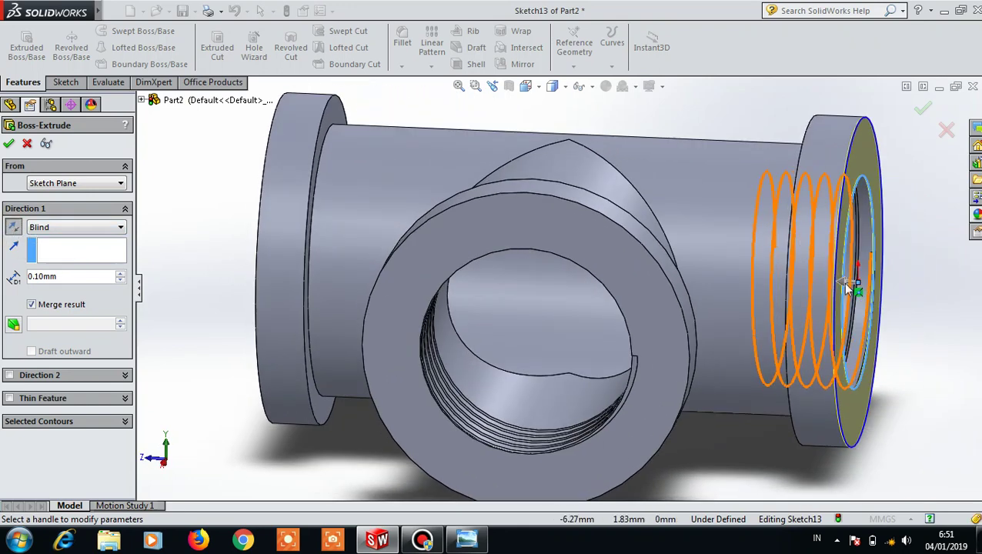
pyautogui.click(9, 142)
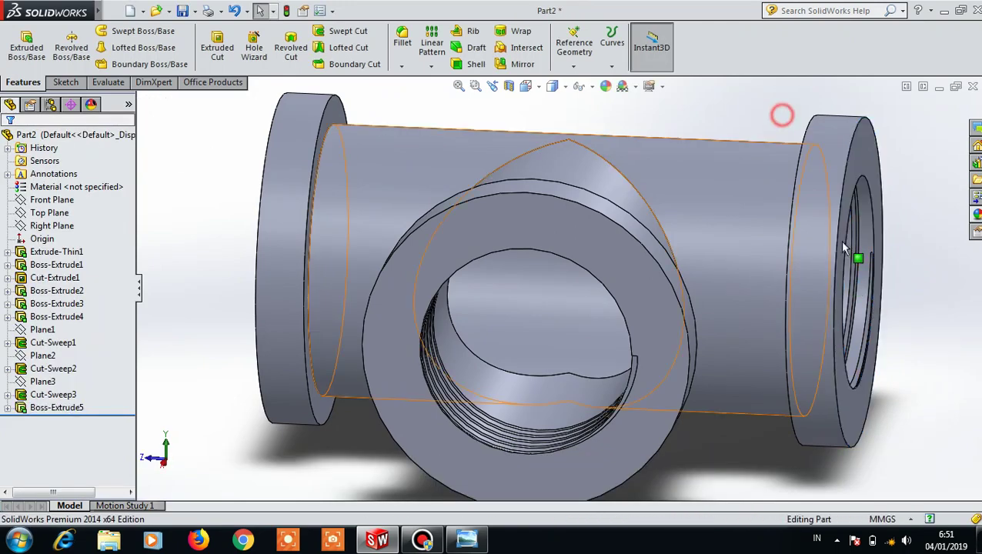
# - Orbit to the branch outlet and open Sketch14 normal to its ring face
pyautogui.moveTo(783, 110); pyautogui.dragTo(853, 321, button='middle')
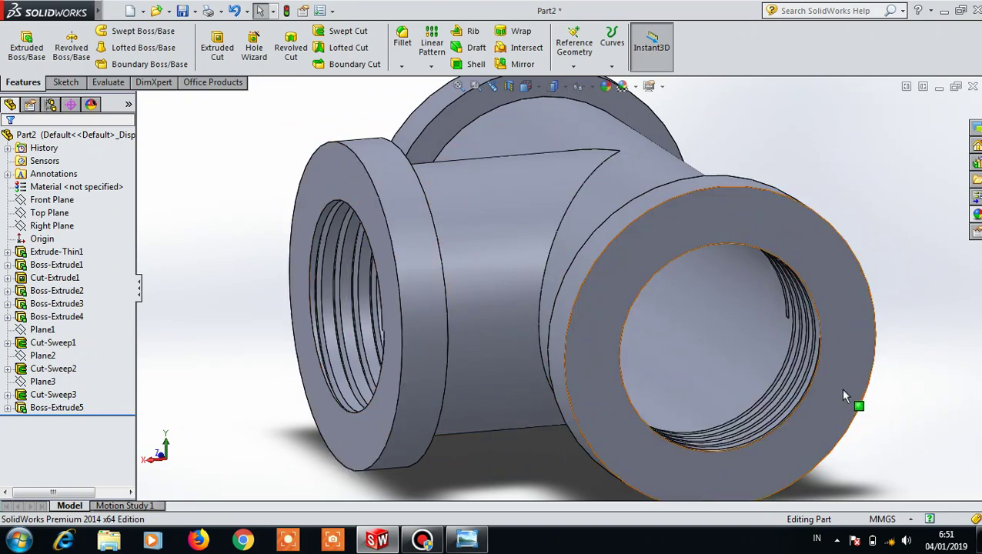
pyautogui.moveTo(523, 411); pyautogui.dragTo(574, 409, button='middle')
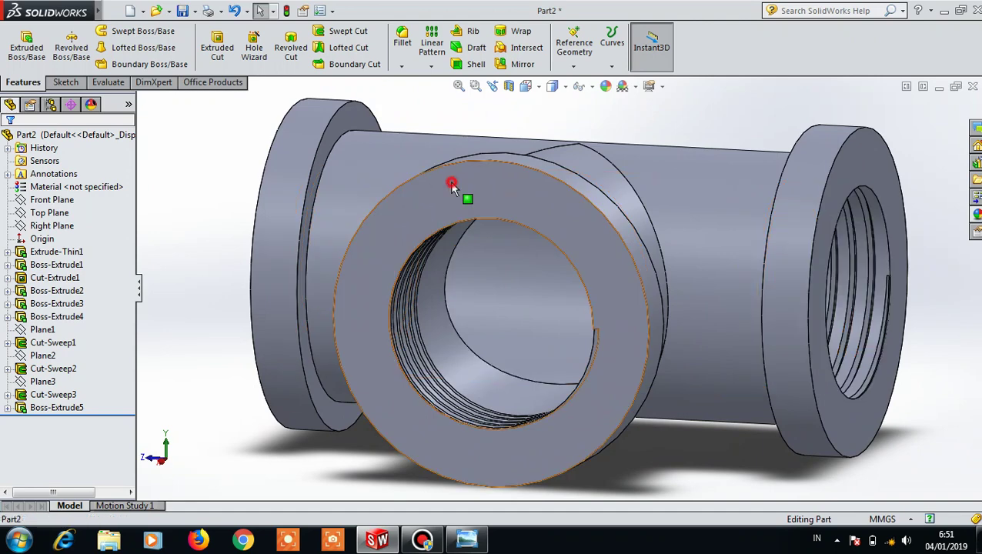
pyautogui.click(451, 183)
pyautogui.click(555, 137)
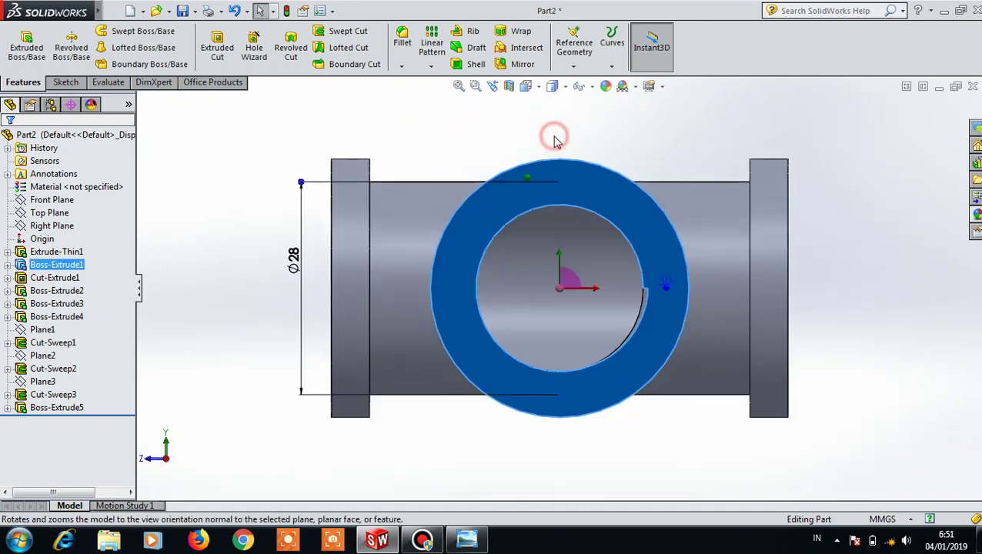
pyautogui.click(485, 228)
pyautogui.click(525, 171)
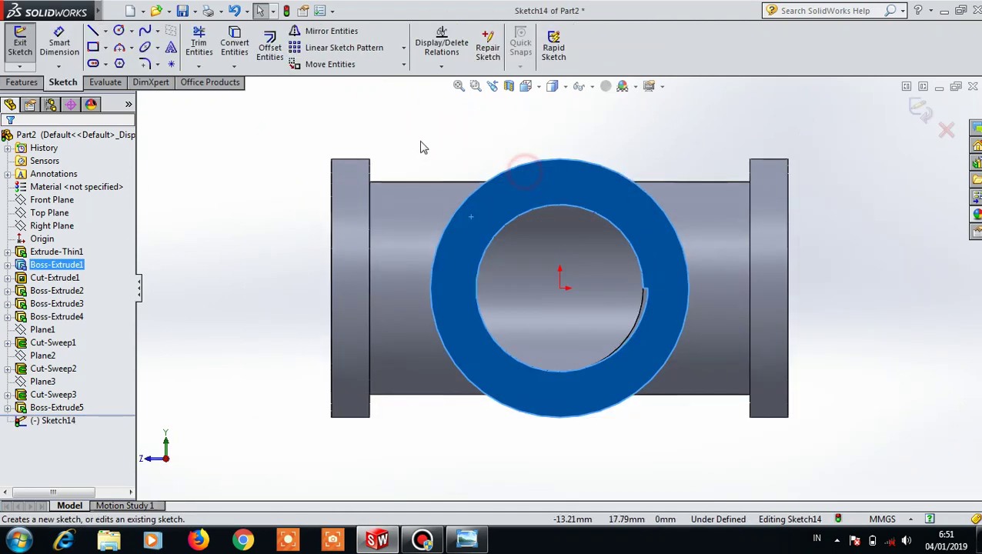
# - Draw origin-centred circles of radius 11 and 17 on the branch outlet face
pyautogui.click(121, 32)
pyautogui.click(560, 288)
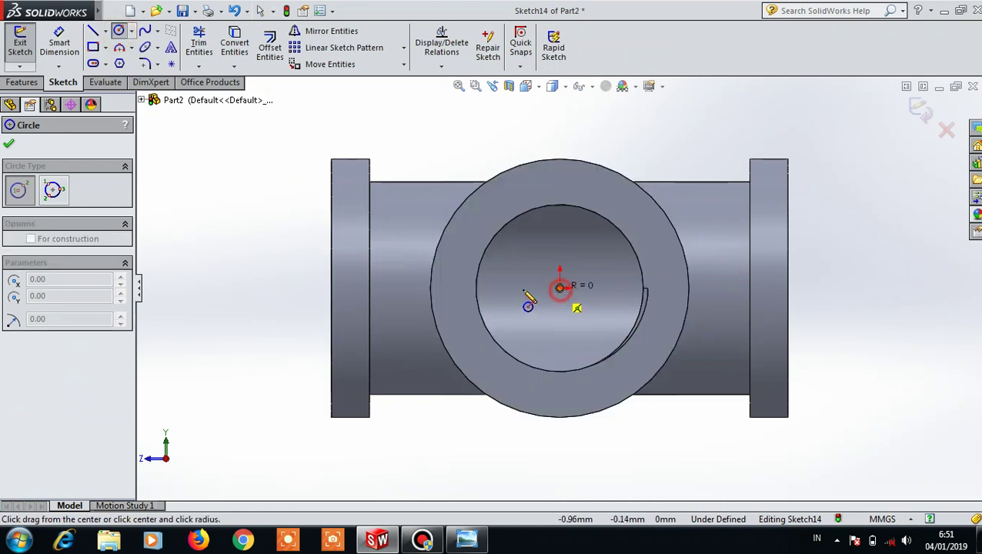
pyautogui.click(483, 319)
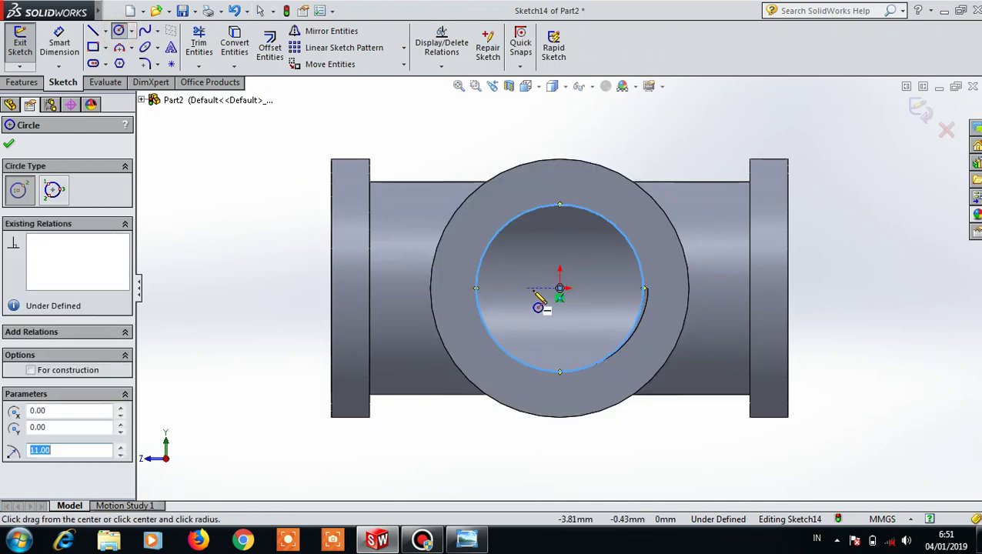
pyautogui.click(560, 288)
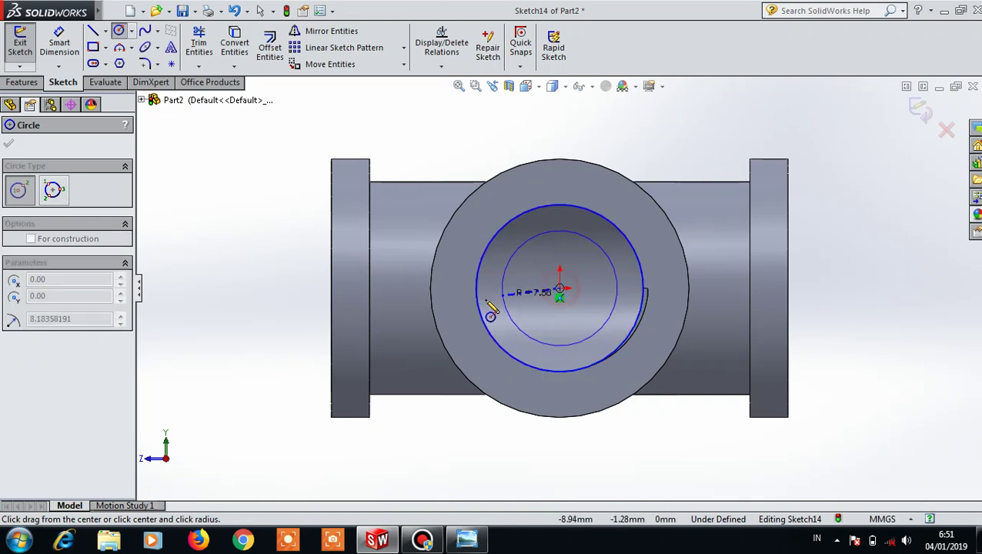
pyautogui.click(430, 309)
pyautogui.click(12, 144)
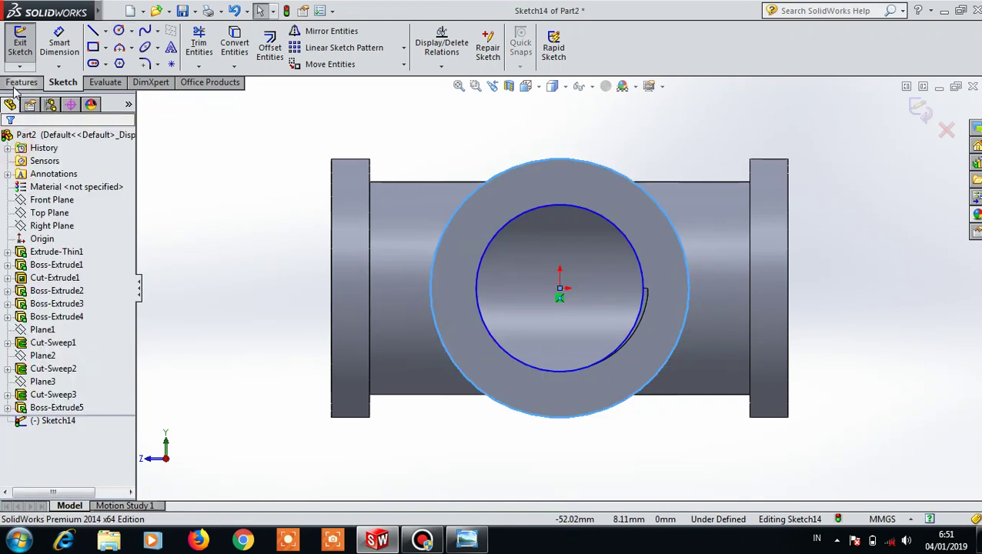
# - Extrude the ring 0.10 mm in the reversed direction as Boss-Extrude6
pyautogui.click(21, 83)
pyautogui.click(25, 50)
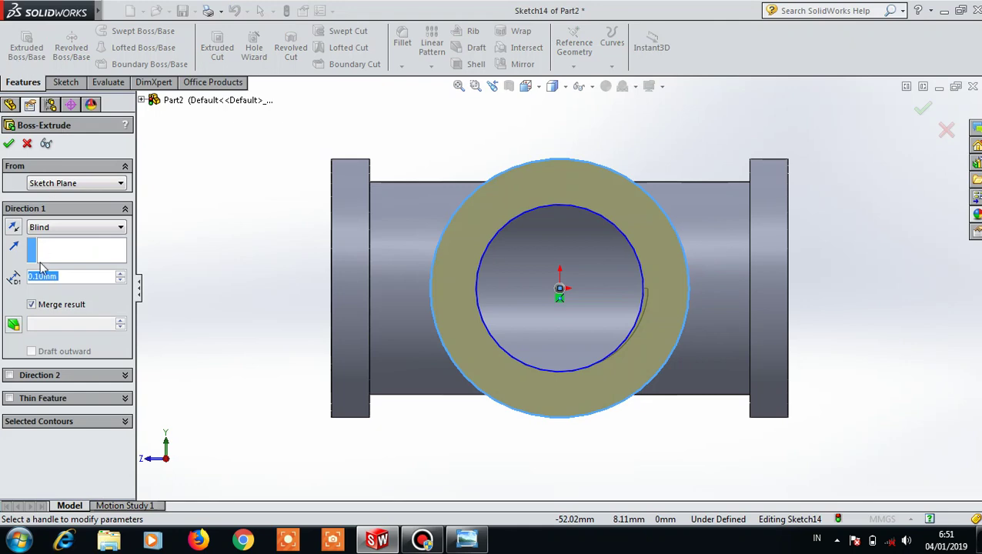
pyautogui.click(11, 227)
pyautogui.moveTo(151, 270); pyautogui.dragTo(267, 309, button='middle')
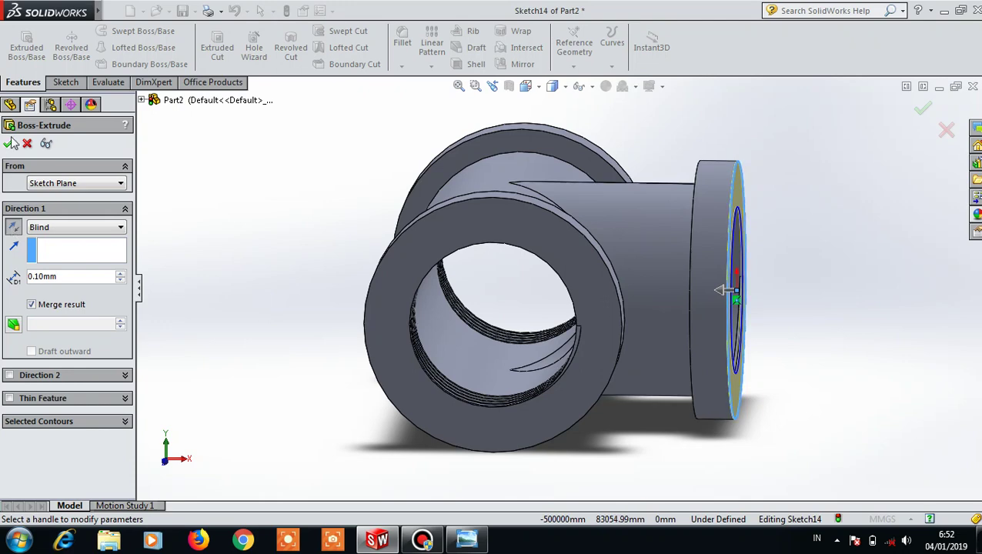
pyautogui.click(9, 143)
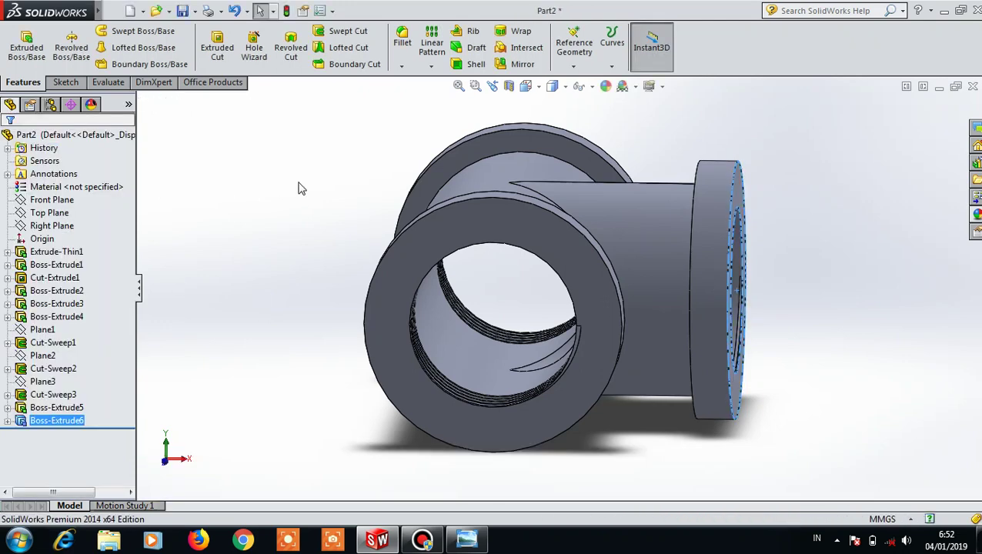
pyautogui.click(301, 188)
# - On the front ring face, sketch origin-centred circles at the inner hole and outer ring edges
pyautogui.click(568, 250)
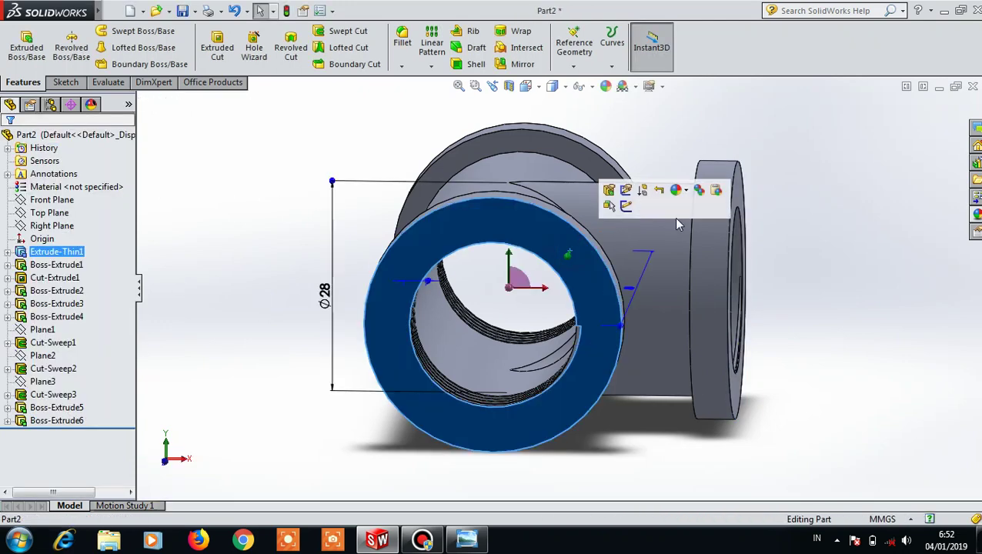
pyautogui.click(679, 208)
pyautogui.click(509, 157)
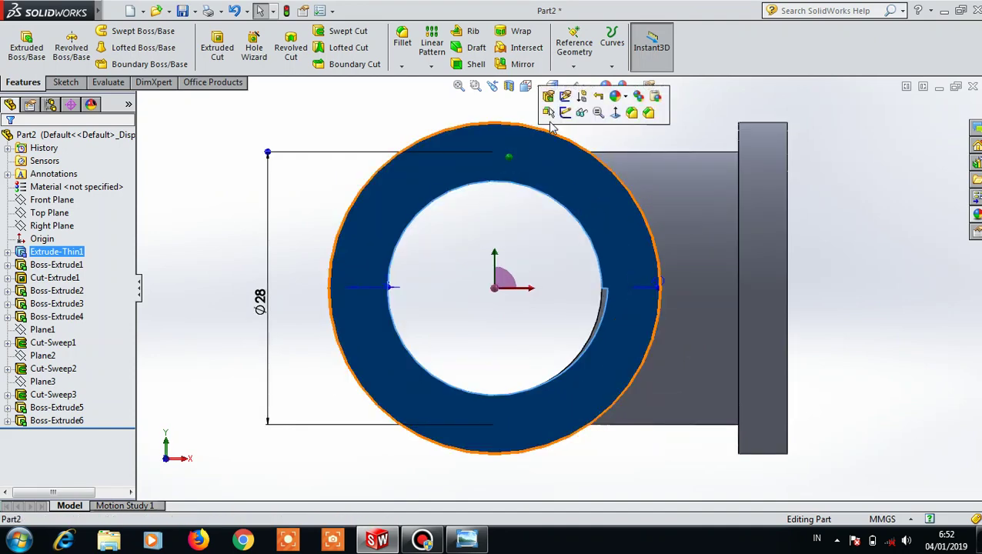
pyautogui.click(563, 98)
pyautogui.click(119, 31)
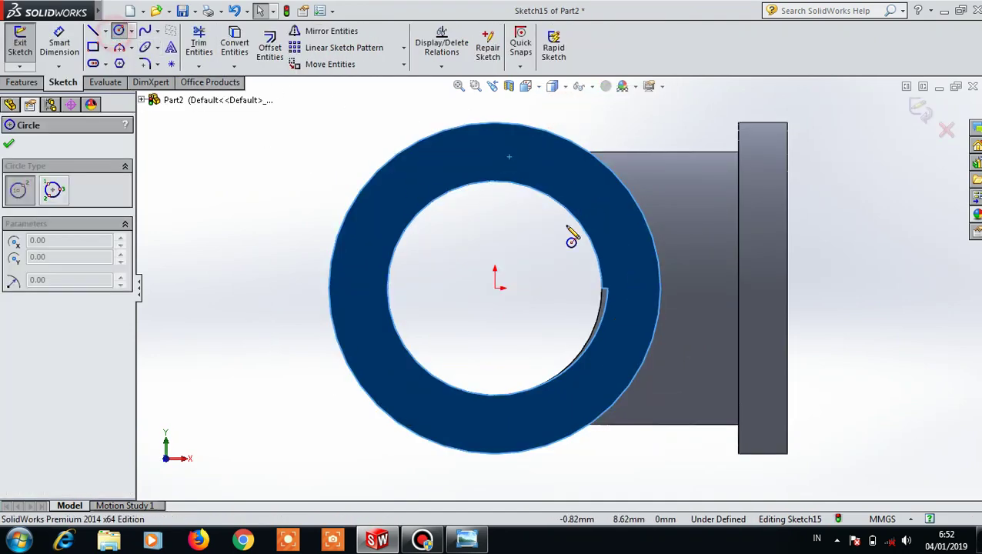
pyautogui.click(495, 289)
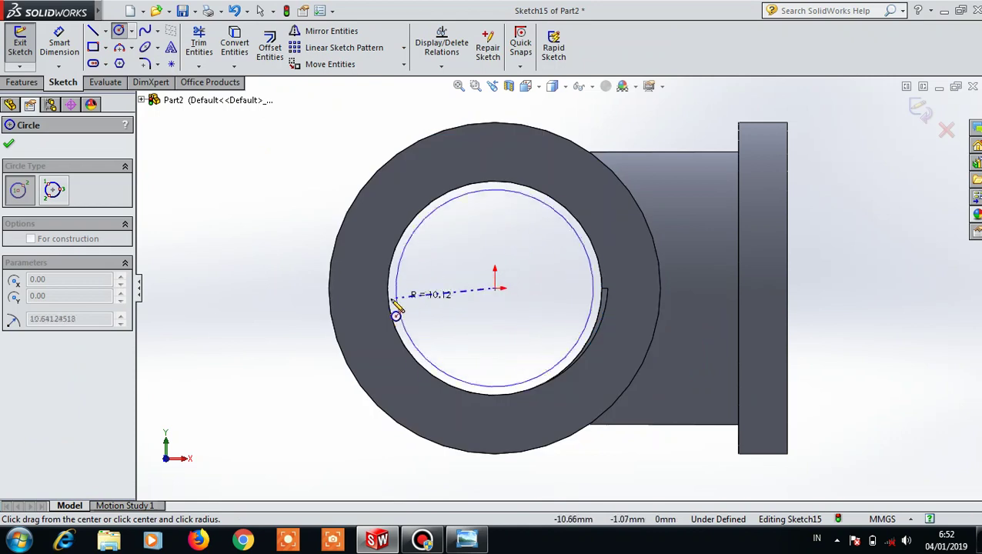
pyautogui.click(392, 299)
pyautogui.click(495, 290)
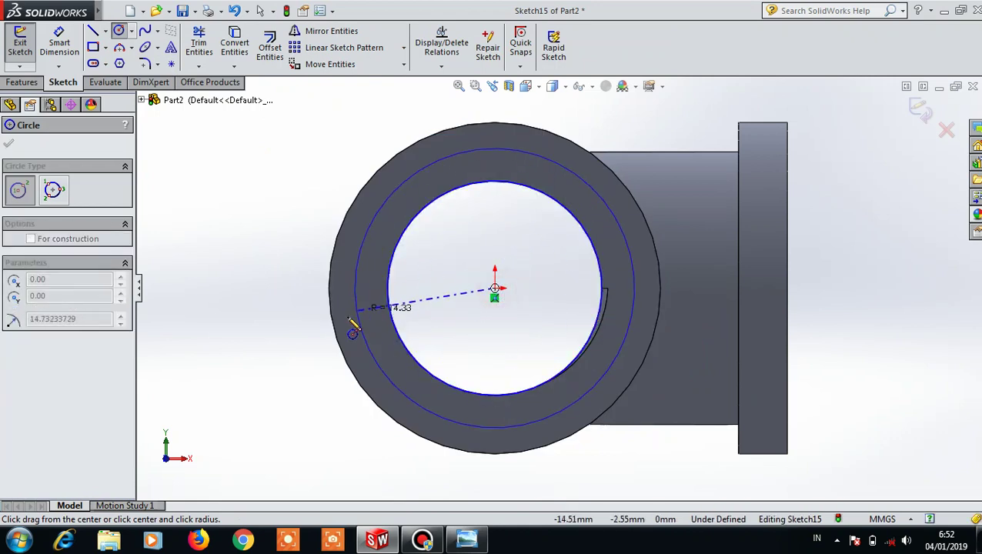
pyautogui.click(335, 339)
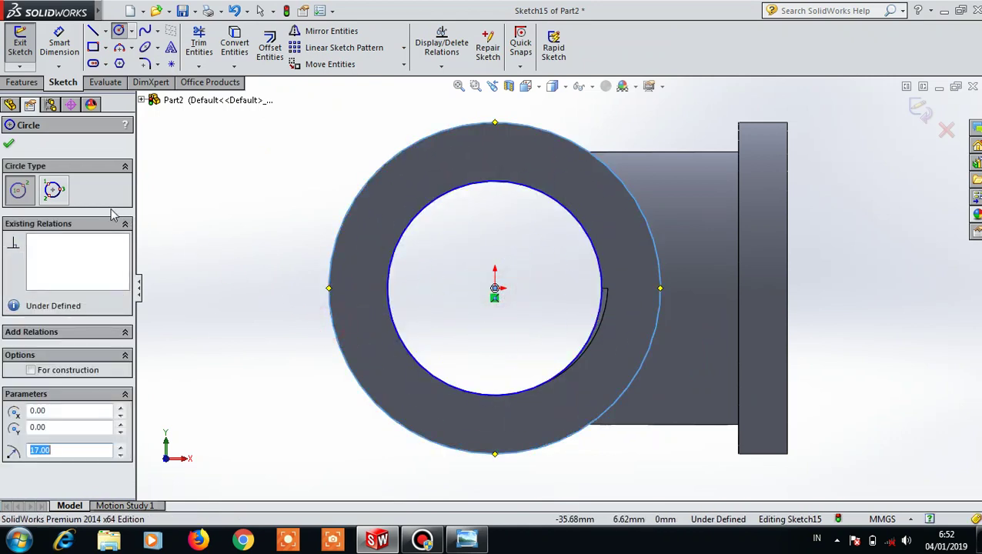
pyautogui.click(8, 144)
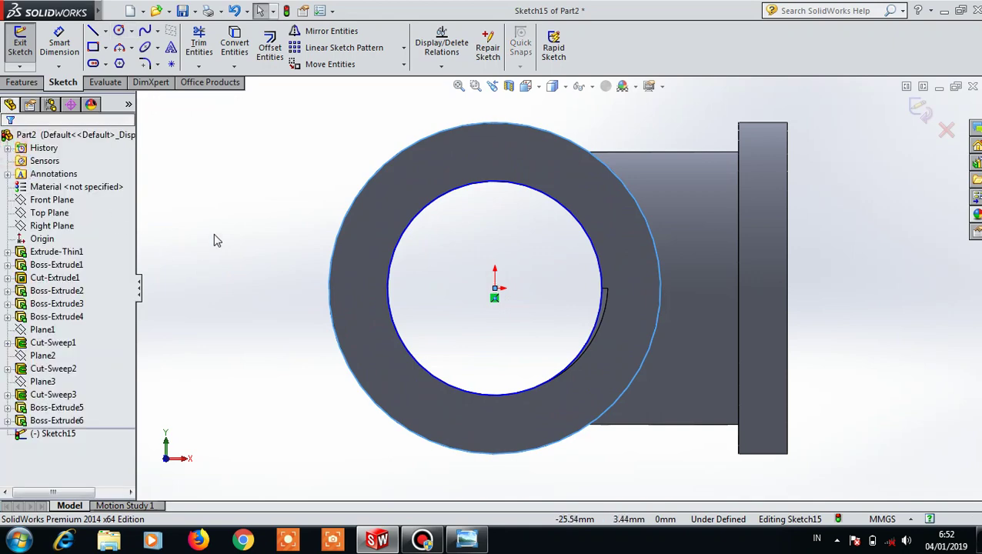
# - Extrude the Sketch15 ring 0.10 mm Blind as Boss-Extrude7
pyautogui.click(31, 82)
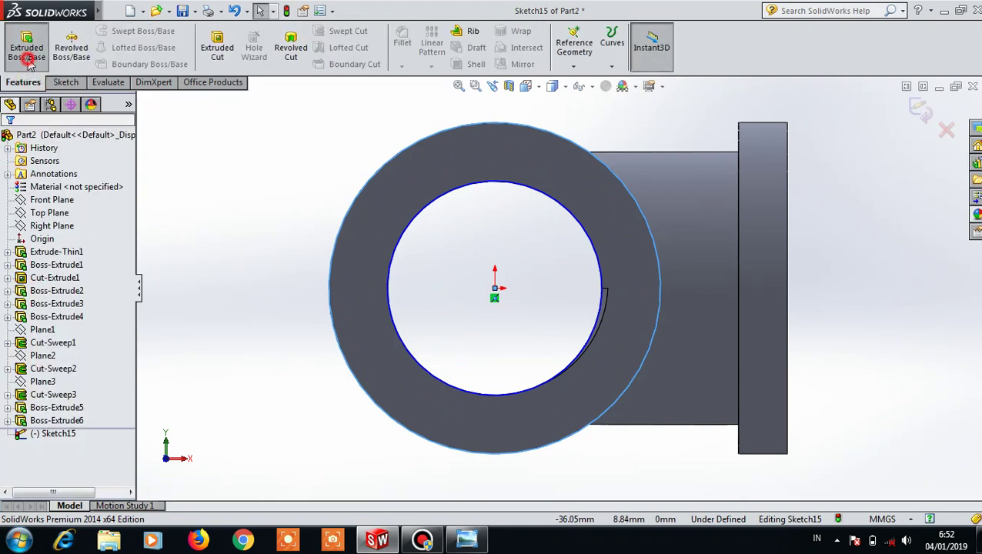
pyautogui.click(26, 46)
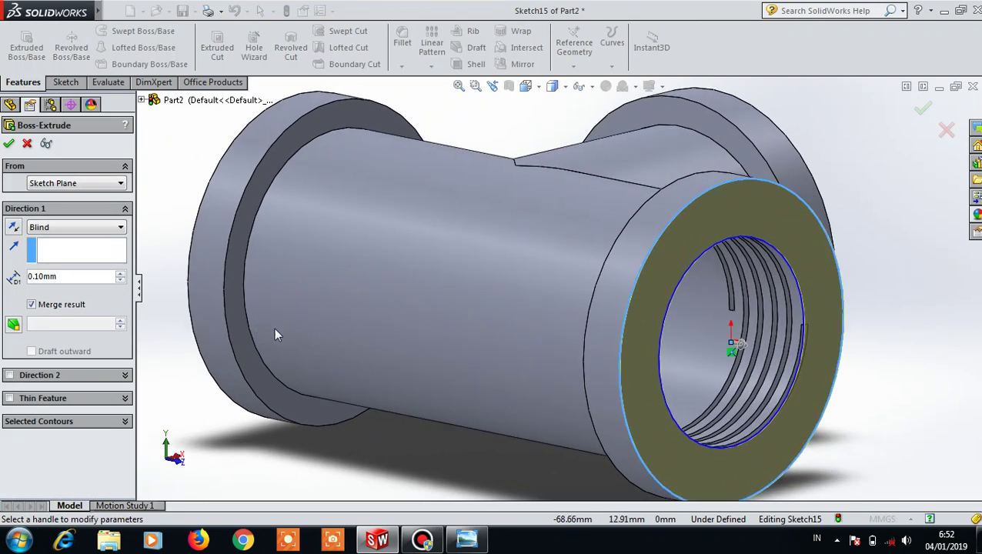
pyautogui.click(13, 227)
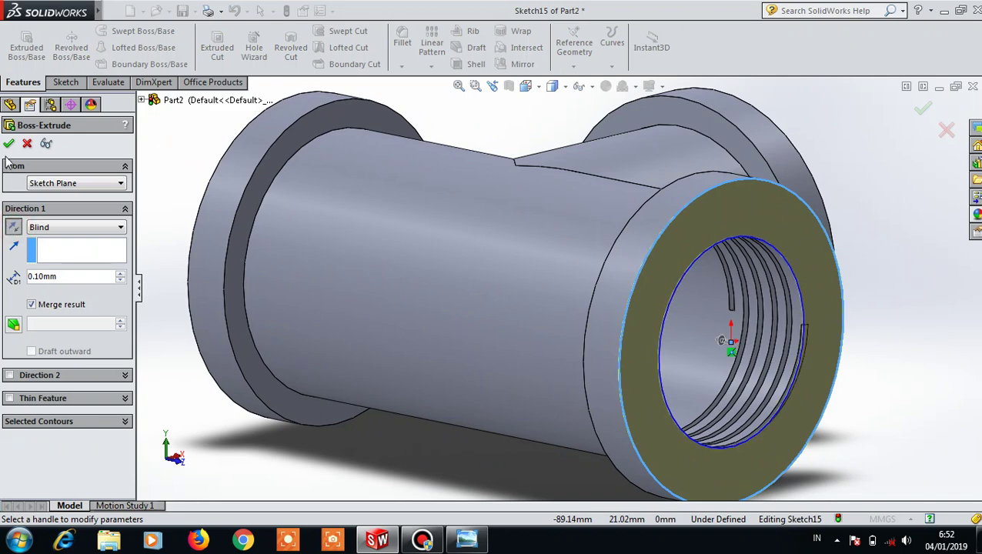
pyautogui.click(9, 144)
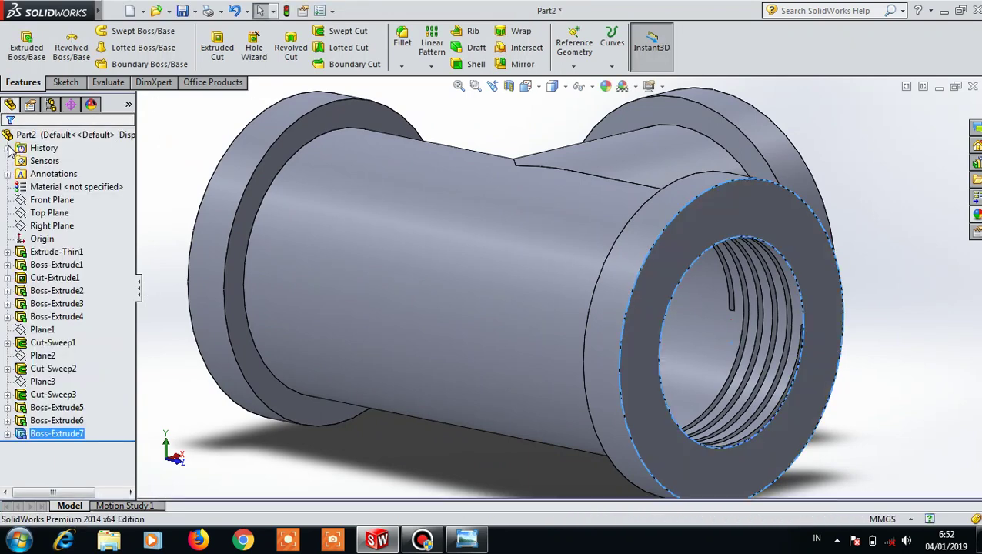
pyautogui.click(941, 300)
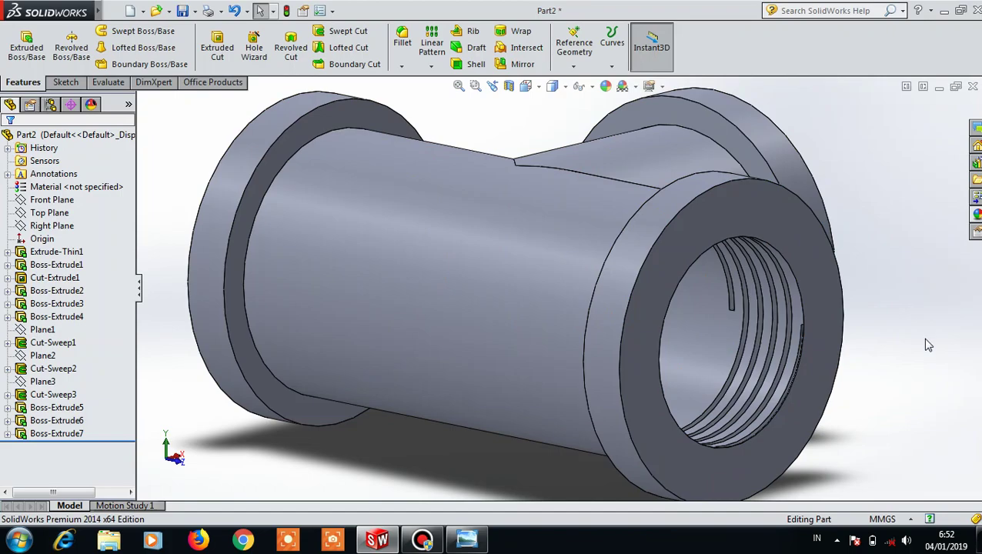
# - Start a fillet and select the front, left and top flange faces
pyautogui.moveTo(914, 355)
pyautogui.mouseDown(button='middle')
pyautogui.moveTo(843, 370)
pyautogui.moveTo(539, 375)
pyautogui.moveTo(373, 349)
pyautogui.mouseUp(button='middle')
pyautogui.click(373, 349)
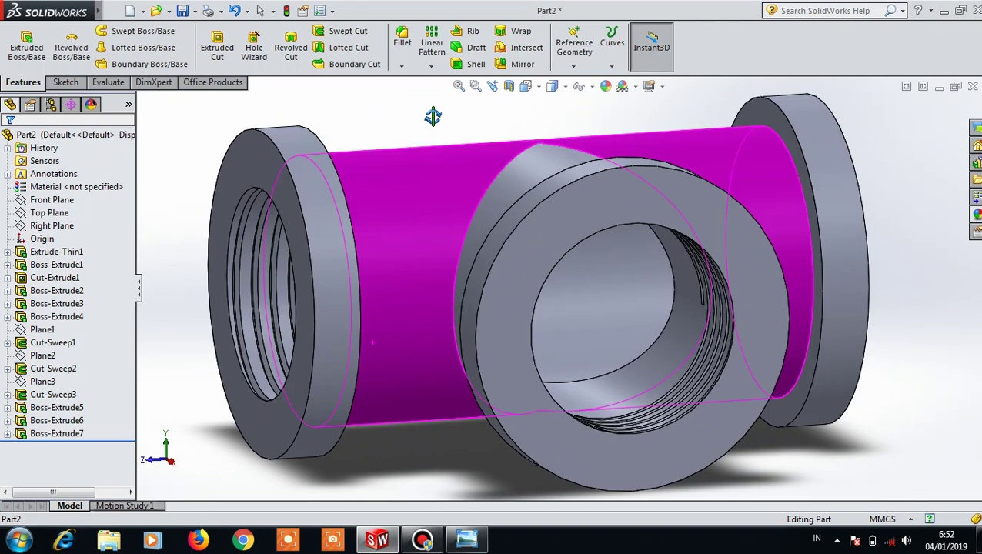
pyautogui.click(395, 108)
pyautogui.click(405, 44)
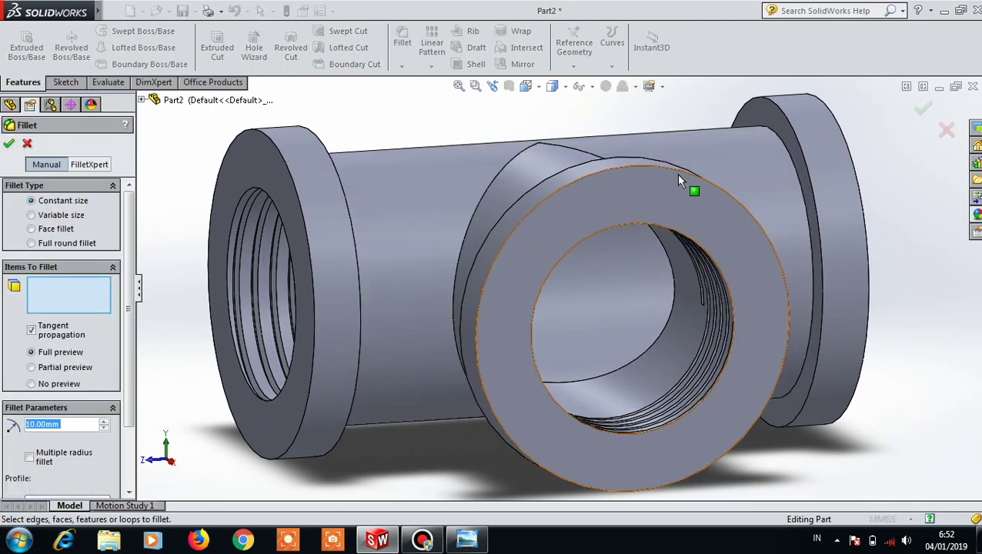
pyautogui.moveTo(700, 221); pyautogui.dragTo(713, 285, button='middle')
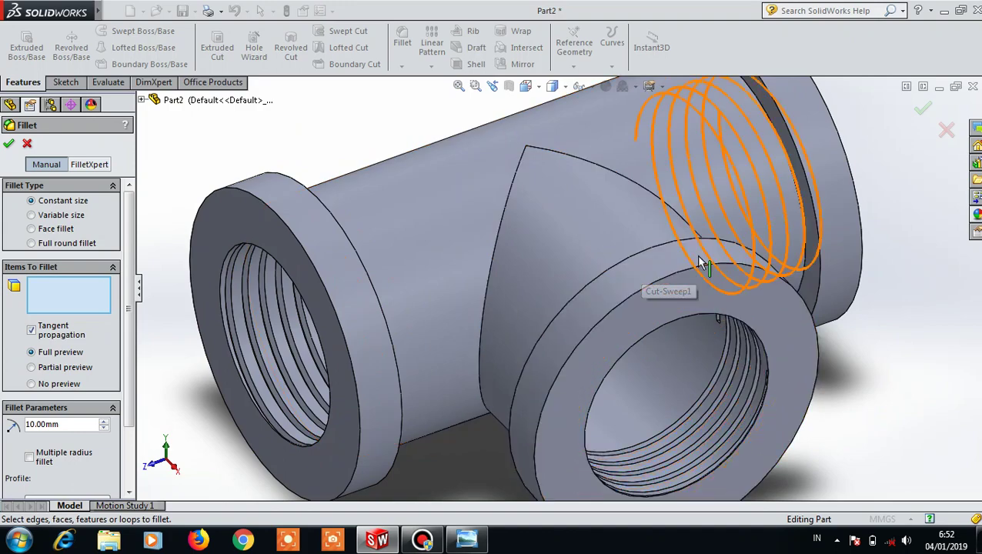
pyautogui.scroll(3, 657, 274)
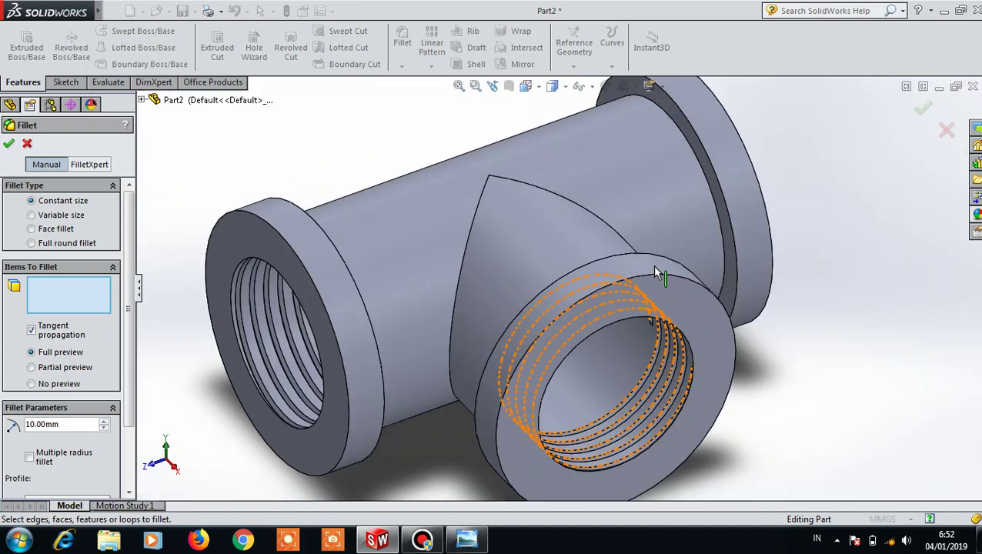
pyautogui.scroll(2, 697, 286)
pyautogui.moveTo(700, 287); pyautogui.dragTo(713, 334, button='middle')
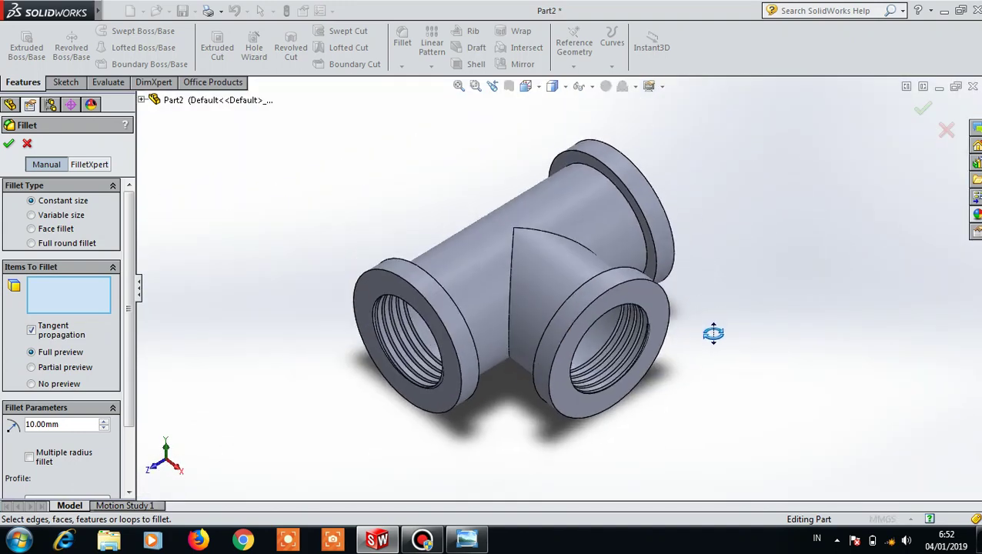
pyautogui.click(625, 276)
pyautogui.click(407, 275)
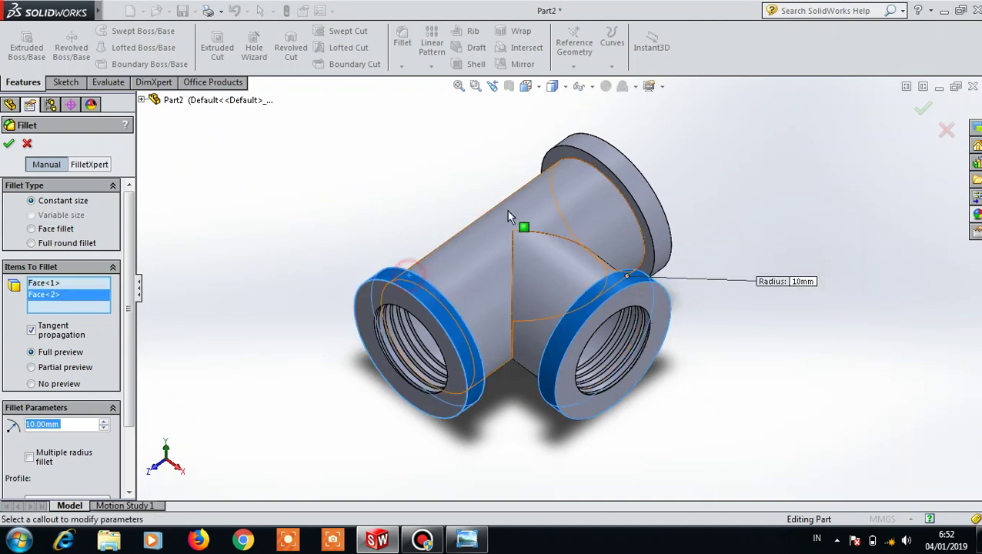
pyautogui.click(616, 166)
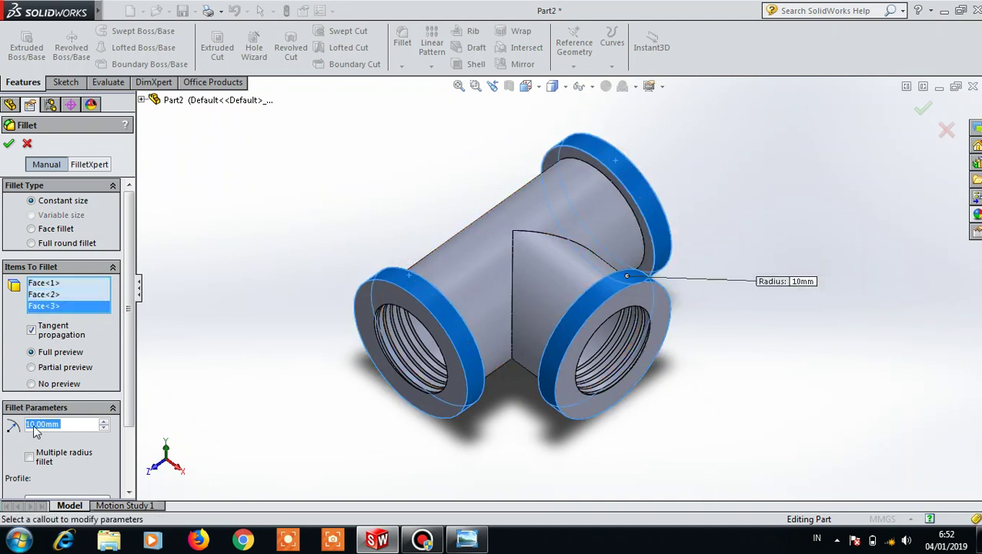
# - Change the fillet radius from 10.00 mm to 1.00 mm and confirm Fillet1
pyautogui.rightClick(37, 424)
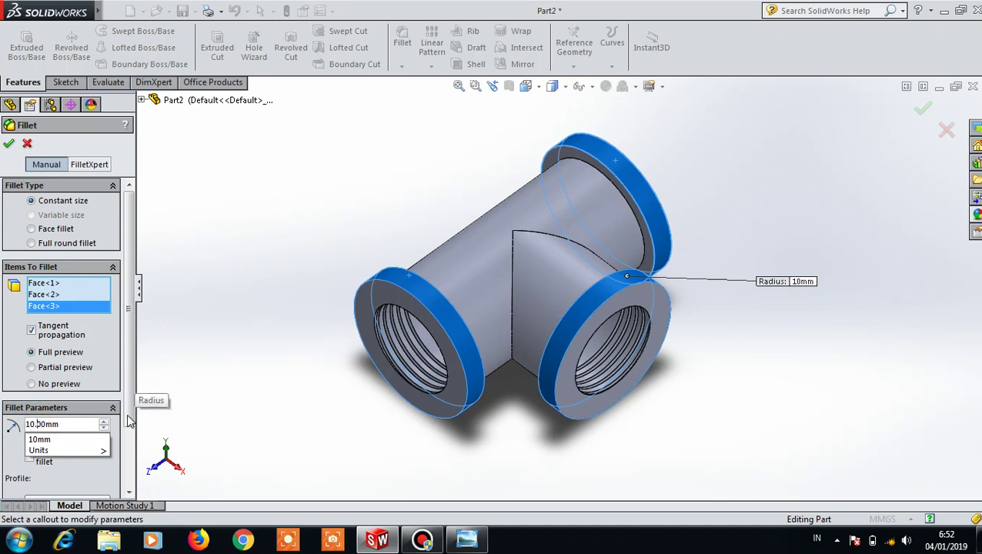
pyautogui.press('BackSpace')
pyautogui.press('BackSpace')
pyautogui.press('BackSpace')
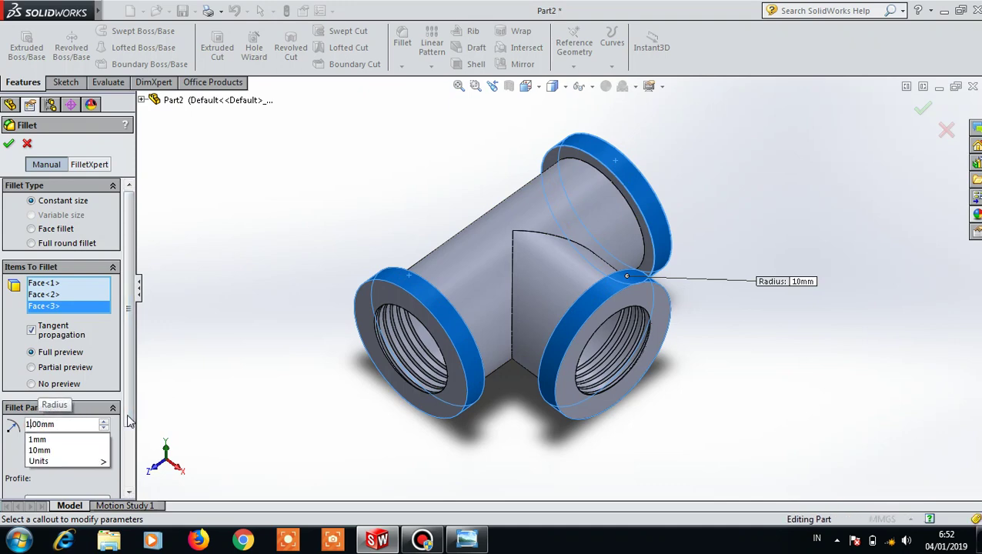
pyautogui.click(466, 541)
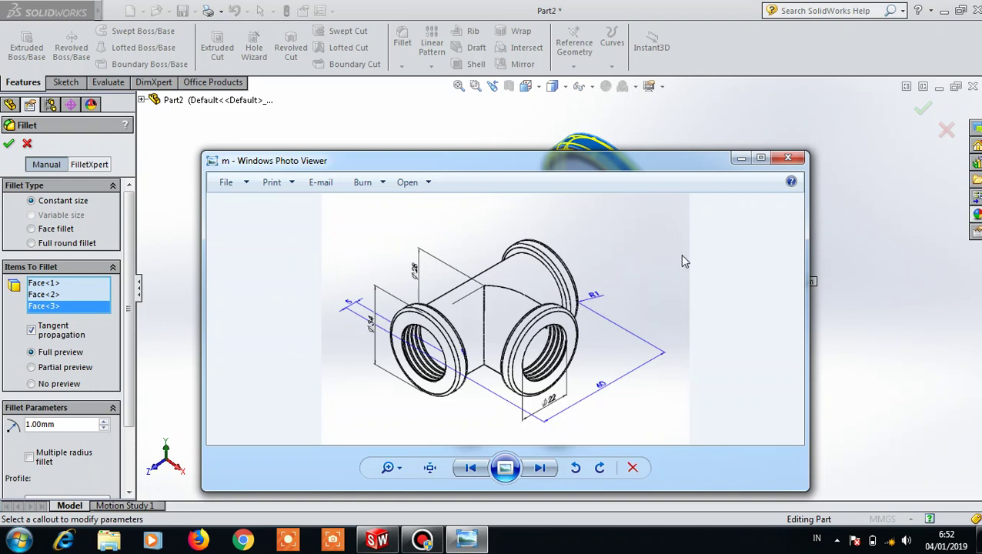
pyautogui.click(739, 159)
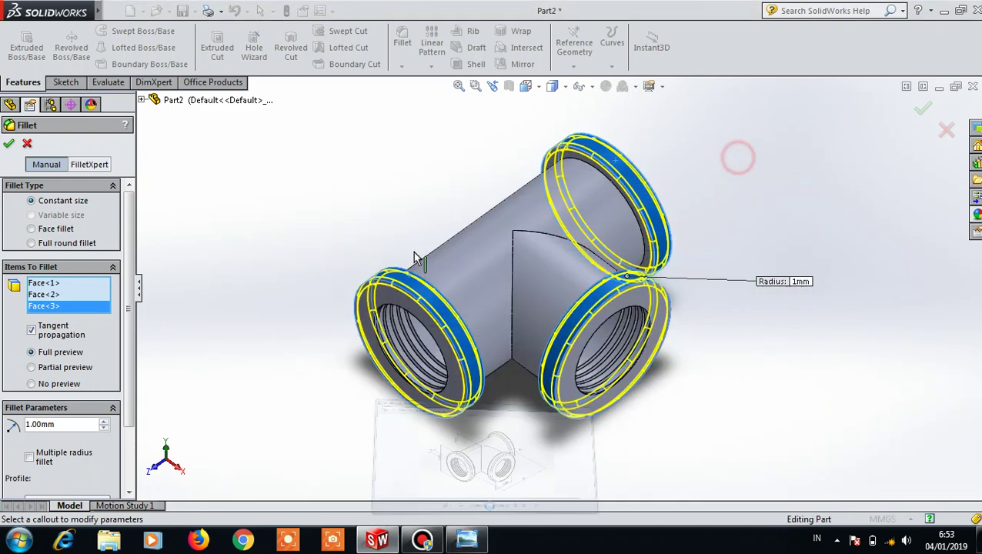
pyautogui.click(9, 146)
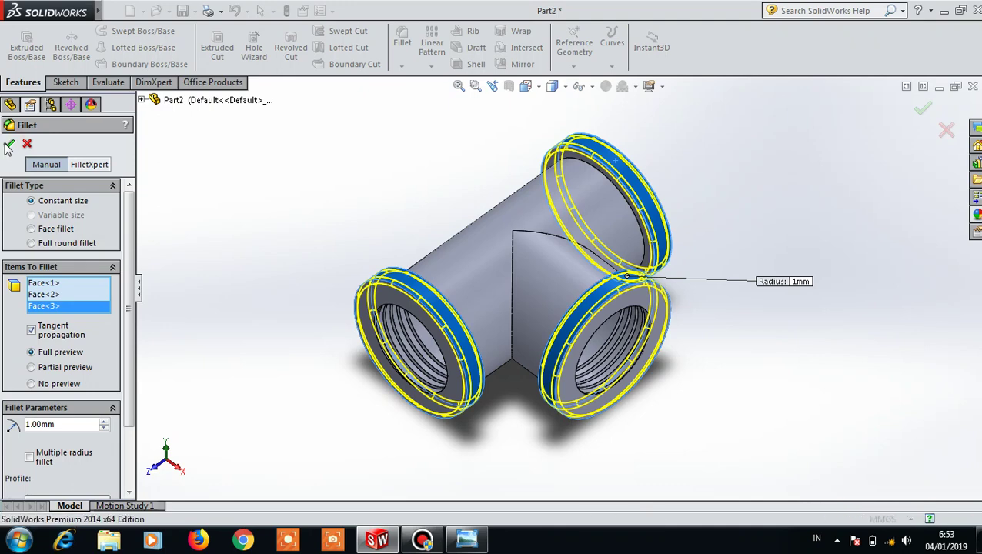
# - Set the display style to Shaded without edges and open the Appearances, Scenes and Decals pane
pyautogui.click(758, 335)
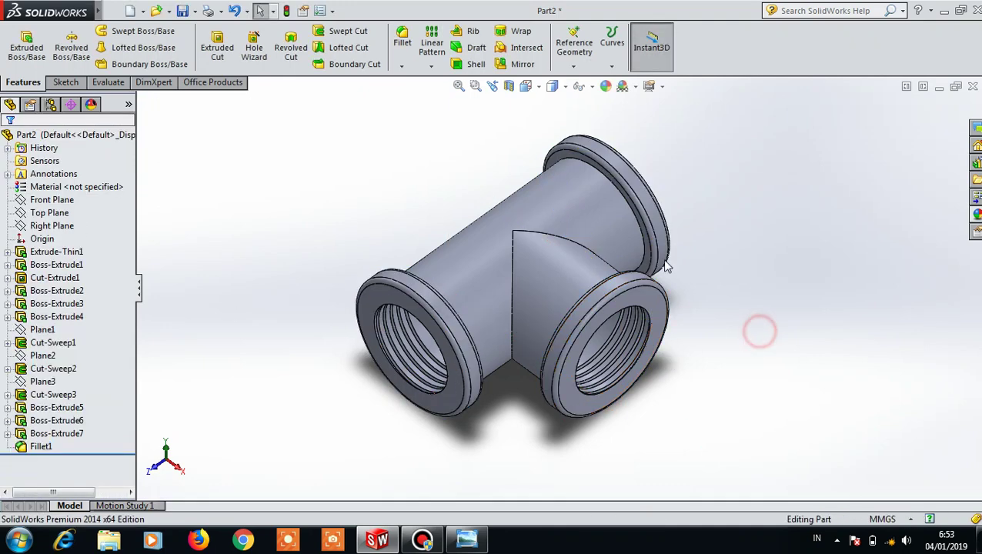
pyautogui.click(555, 90)
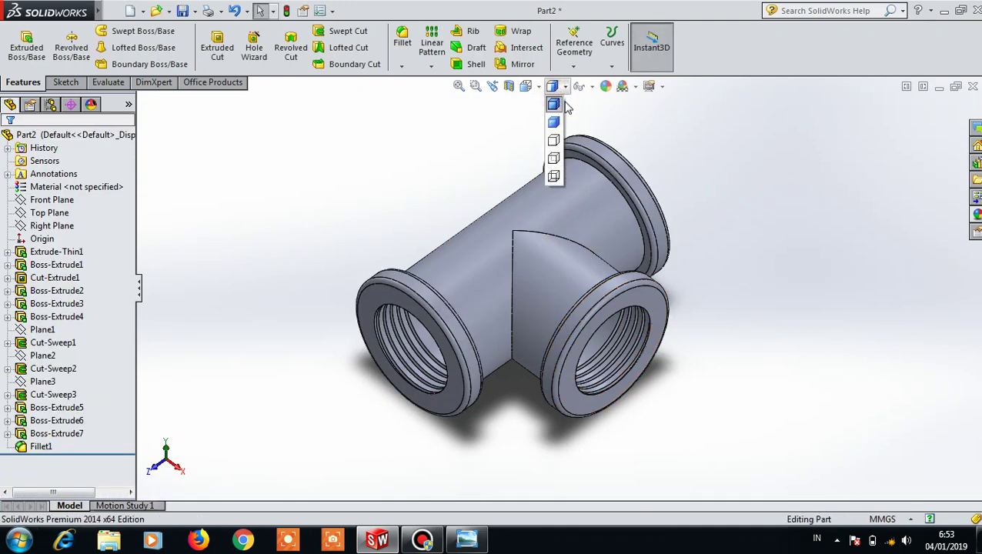
pyautogui.click(554, 124)
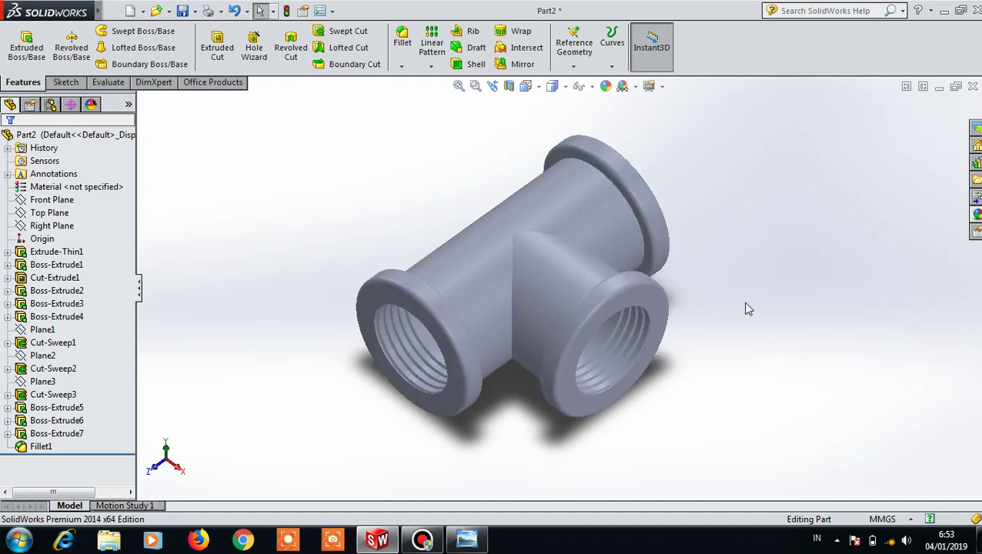
pyautogui.moveTo(749, 337); pyautogui.dragTo(656, 310, button='middle')
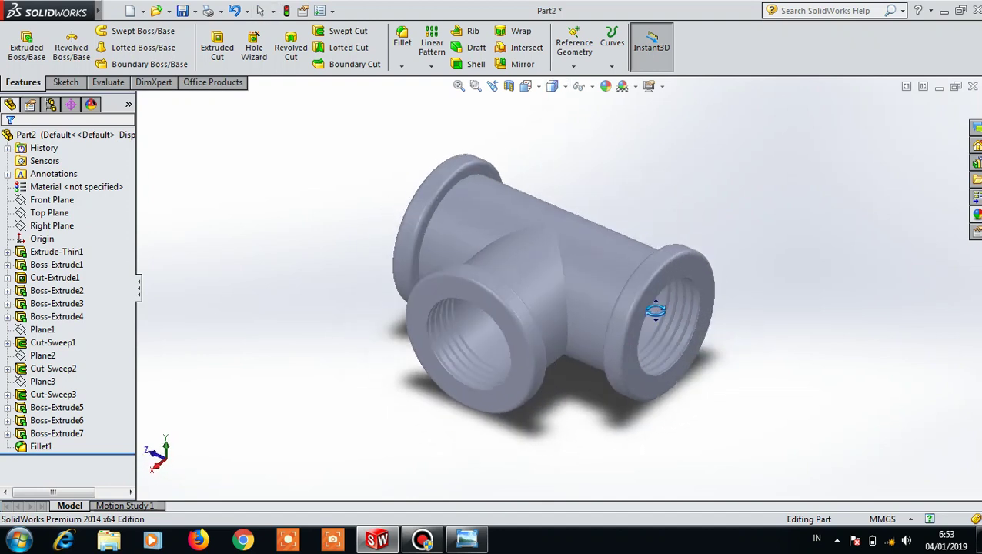
pyautogui.click(977, 216)
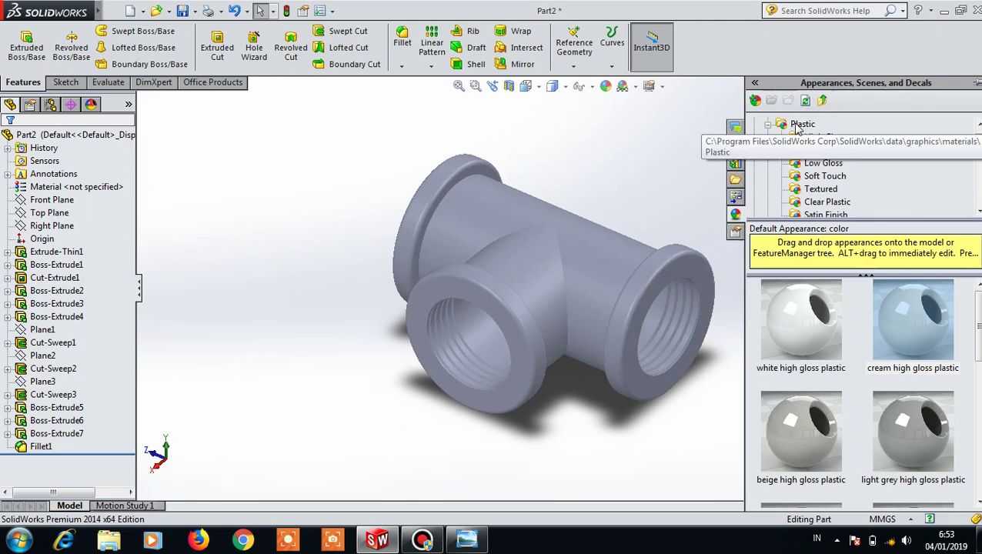
# - Apply Plastic > High Gloss > cream high gloss plastic to the tee, then orbit to a side view
pyautogui.click(768, 124)
pyautogui.click(768, 124)
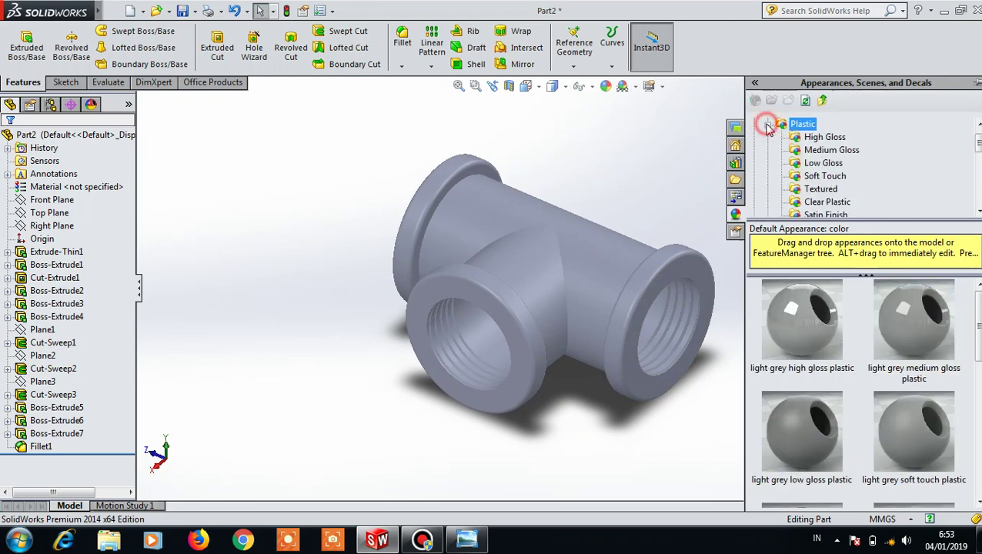
pyautogui.click(824, 137)
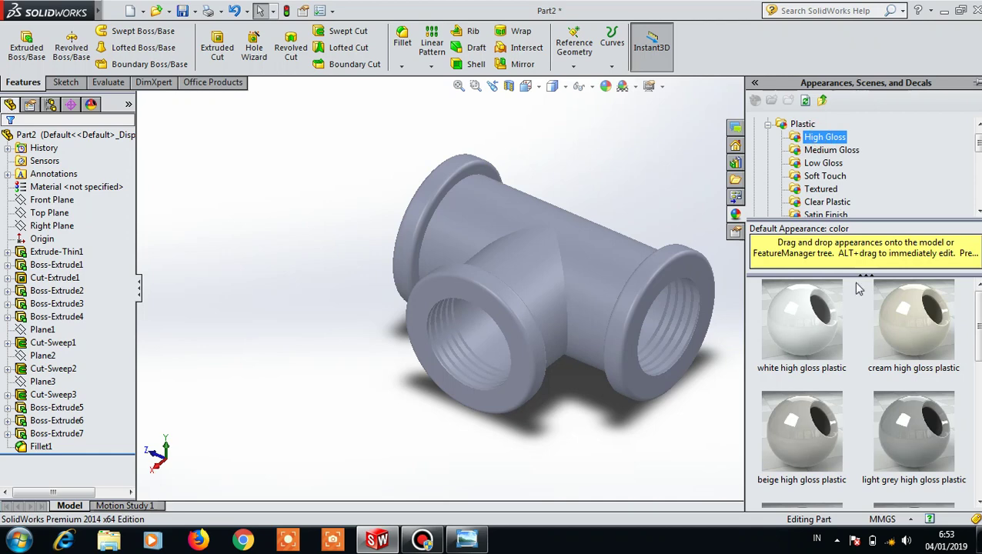
pyautogui.moveTo(914, 320)
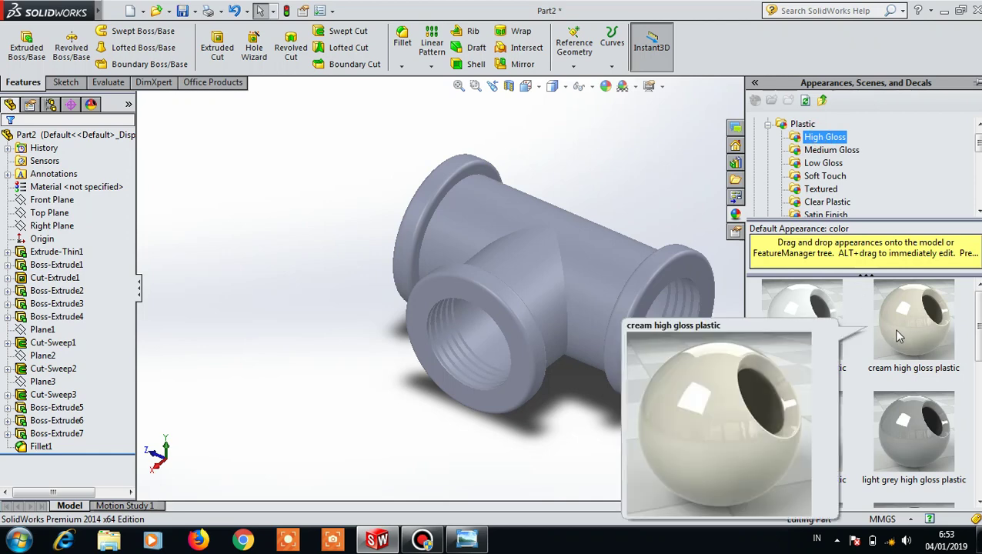
pyautogui.doubleClick(897, 333)
pyautogui.click(631, 175)
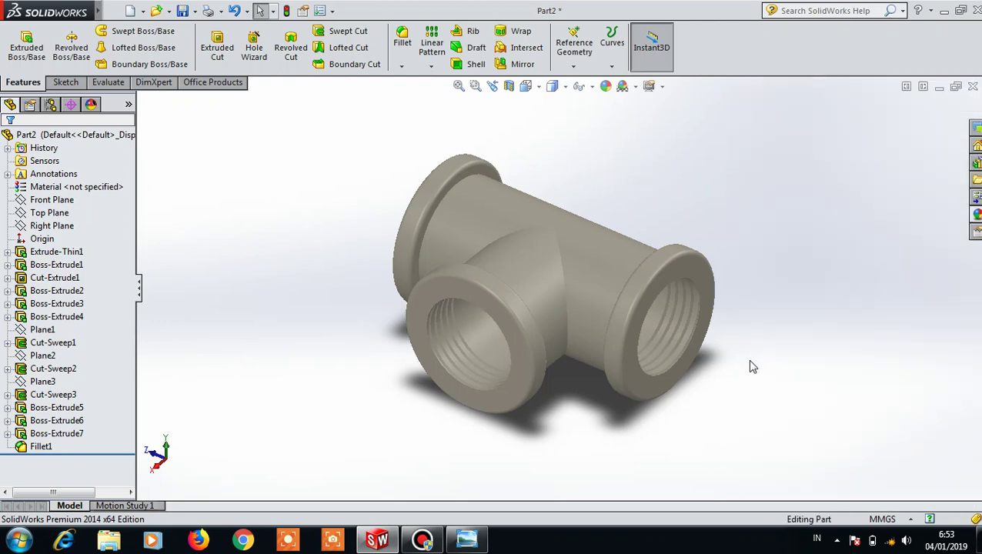
pyautogui.moveTo(756, 371)
pyautogui.mouseDown(button='middle')
pyautogui.moveTo(478, 323)
pyautogui.moveTo(428, 324)
pyautogui.mouseUp(button='middle')
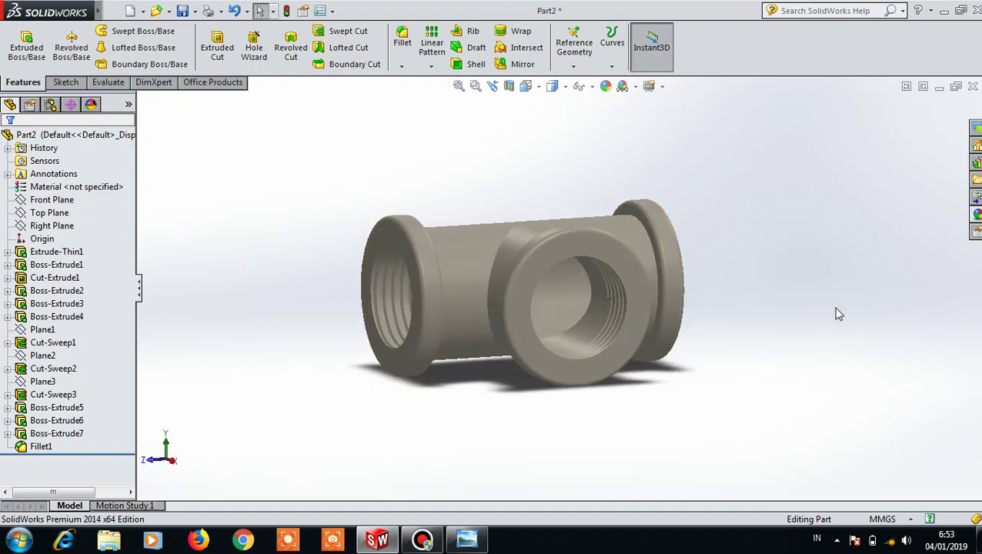
# - Turn the tee to a front side view and switch the display style to Shaded With Edges
pyautogui.moveTo(839, 314)
pyautogui.mouseDown(button='middle')
pyautogui.moveTo(798, 354)
pyautogui.moveTo(706, 371)
pyautogui.moveTo(592, 357)
pyautogui.moveTo(509, 324)
pyautogui.moveTo(432, 322)
pyautogui.moveTo(279, 382)
pyautogui.moveTo(241, 383)
pyautogui.moveTo(282, 315)
pyautogui.mouseUp(button='middle')
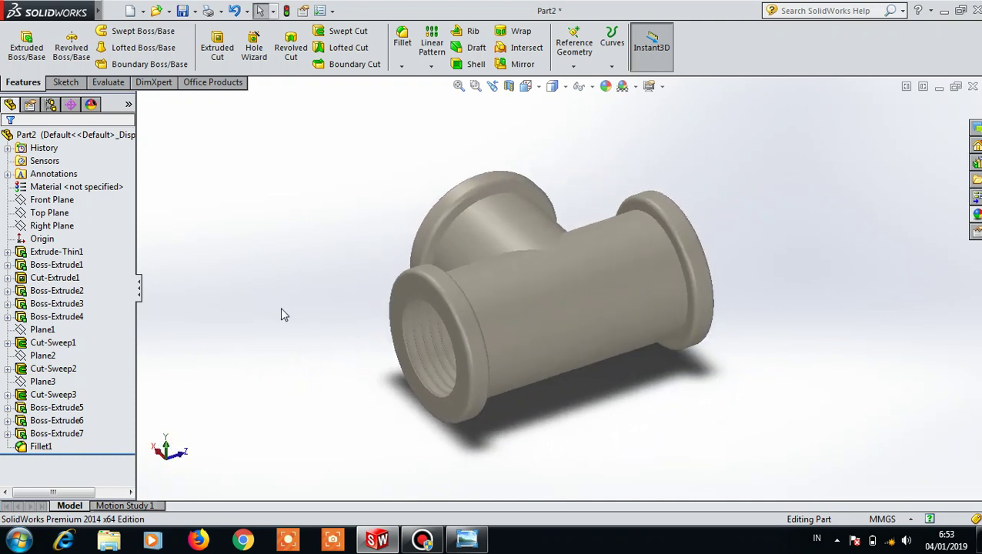
pyautogui.click(552, 85)
pyautogui.click(556, 106)
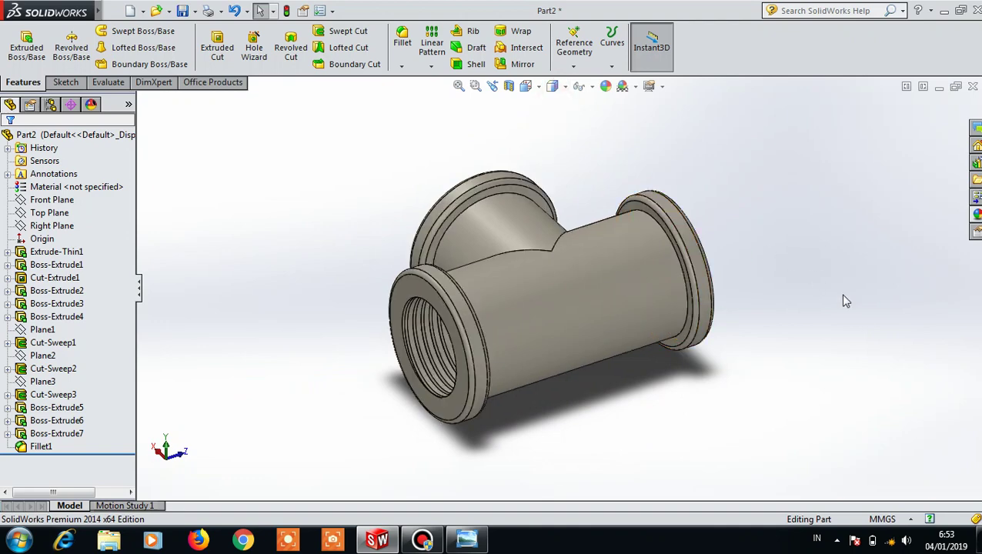
# - Orbit the tee to inspect its openings from several sides, ending on a tilted view
pyautogui.moveTo(865, 327)
pyautogui.mouseDown(button='middle')
pyautogui.moveTo(771, 357)
pyautogui.moveTo(713, 362)
pyautogui.moveTo(662, 356)
pyautogui.moveTo(636, 334)
pyautogui.moveTo(629, 300)
pyautogui.mouseUp(button='middle')
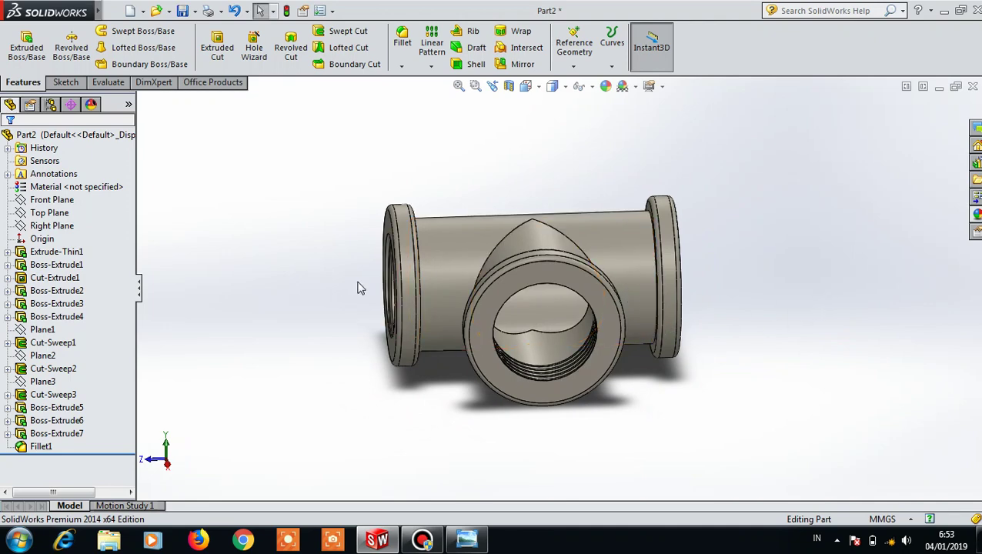
pyautogui.moveTo(359, 288); pyautogui.dragTo(451, 286, button='middle')
pyautogui.click(487, 277)
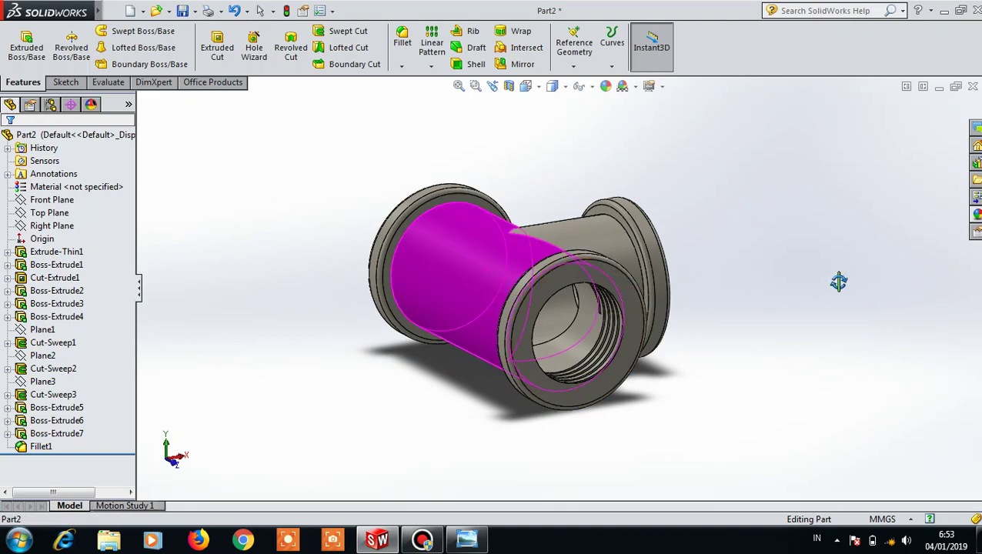
pyautogui.click(789, 296)
pyautogui.moveTo(887, 309)
pyautogui.mouseDown(button='middle')
pyautogui.moveTo(628, 377)
pyautogui.moveTo(551, 367)
pyautogui.moveTo(467, 331)
pyautogui.moveTo(424, 380)
pyautogui.moveTo(361, 289)
pyautogui.mouseUp(button='middle')
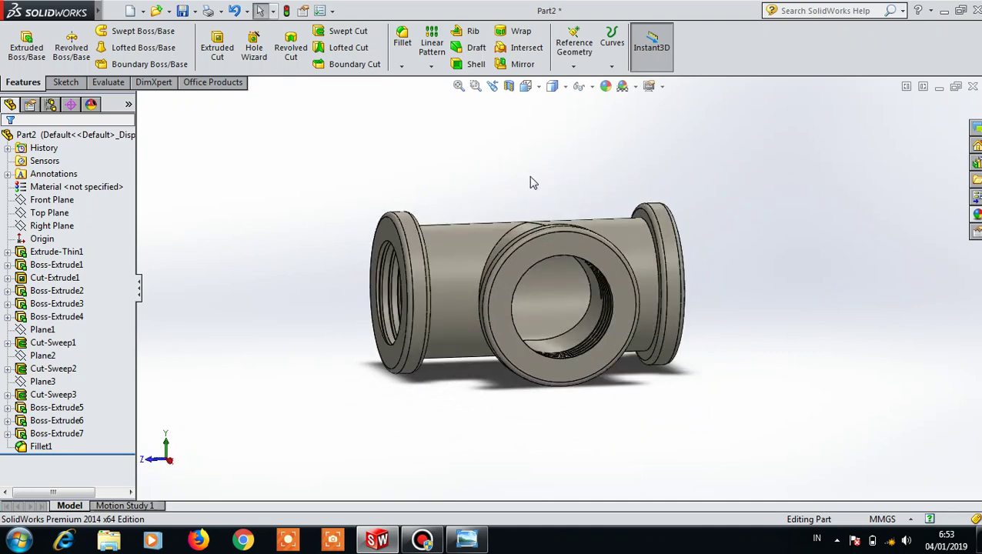